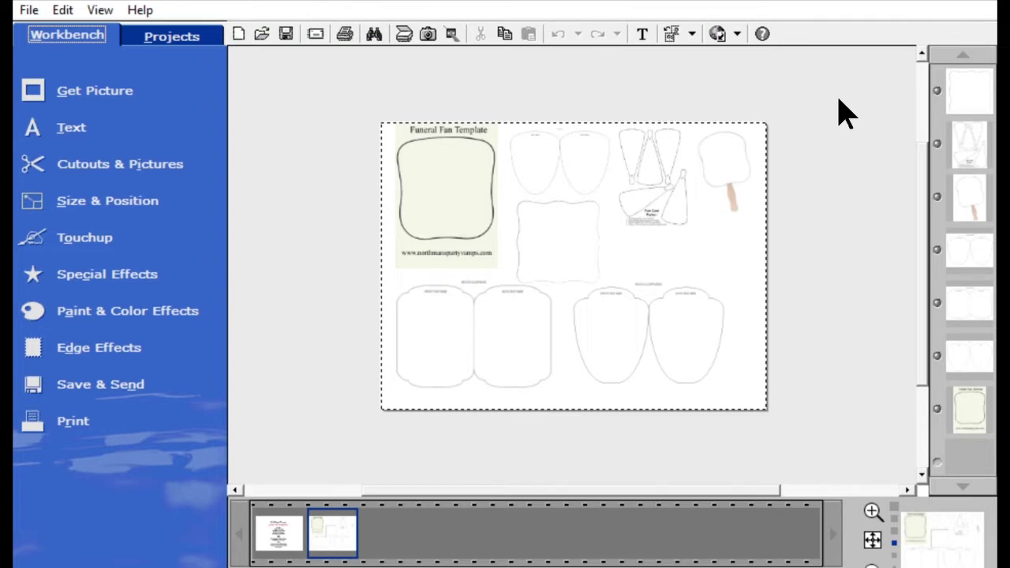
# - Open the pink rose pattern picture from the Desktop folder
pyautogui.click(568, 249)
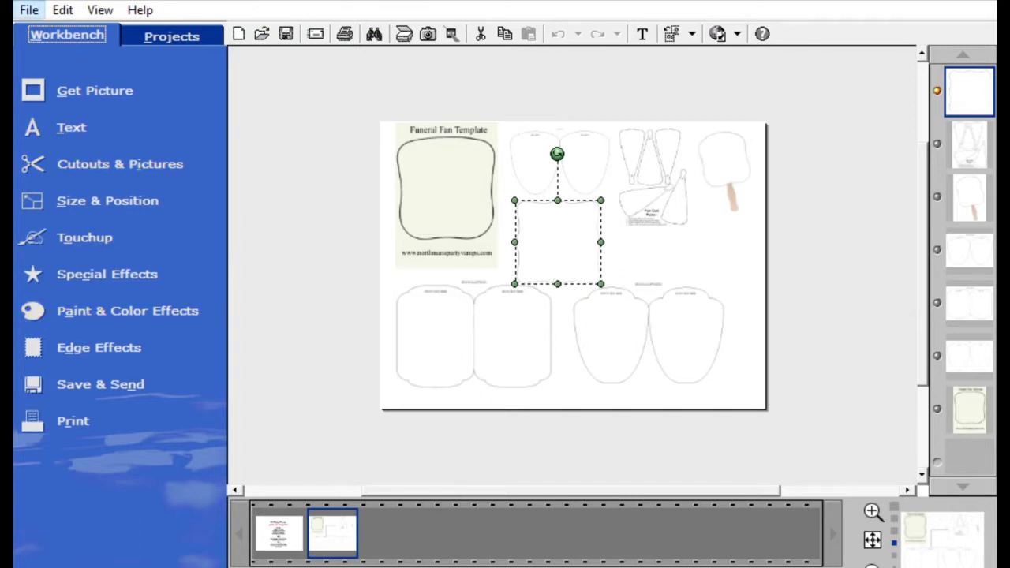
pyautogui.click(97, 44)
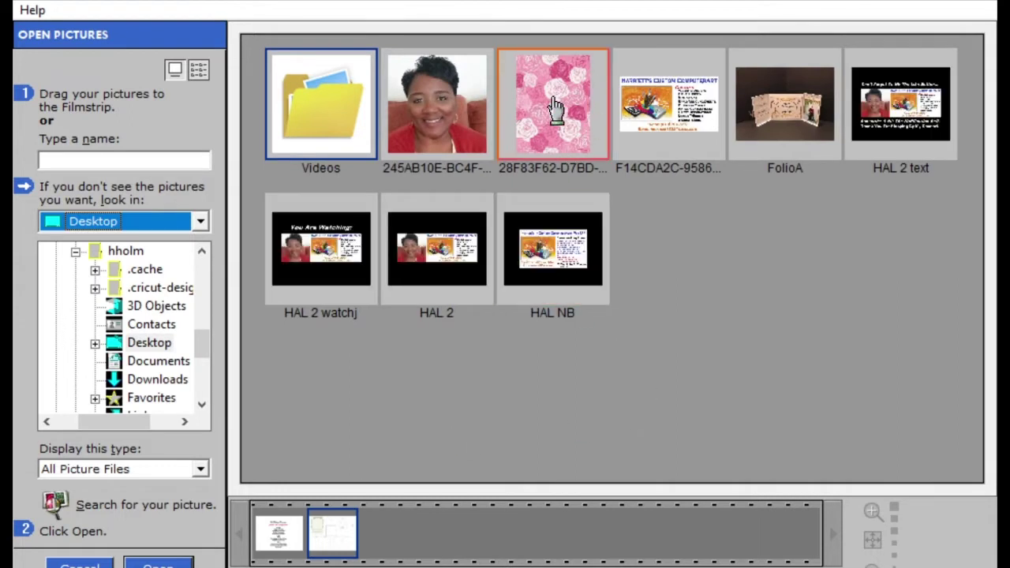
pyautogui.click(574, 122)
pyautogui.doubleClick(584, 125)
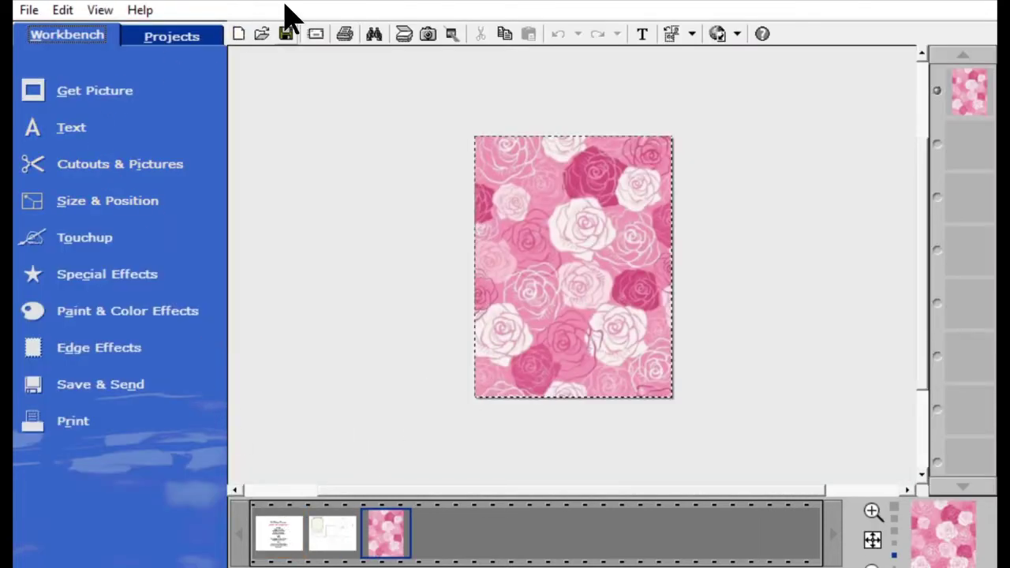
# - Create a new blank landscape picture and place the wavy-edged square fan template on it near the upper-left corner
pyautogui.click(239, 32)
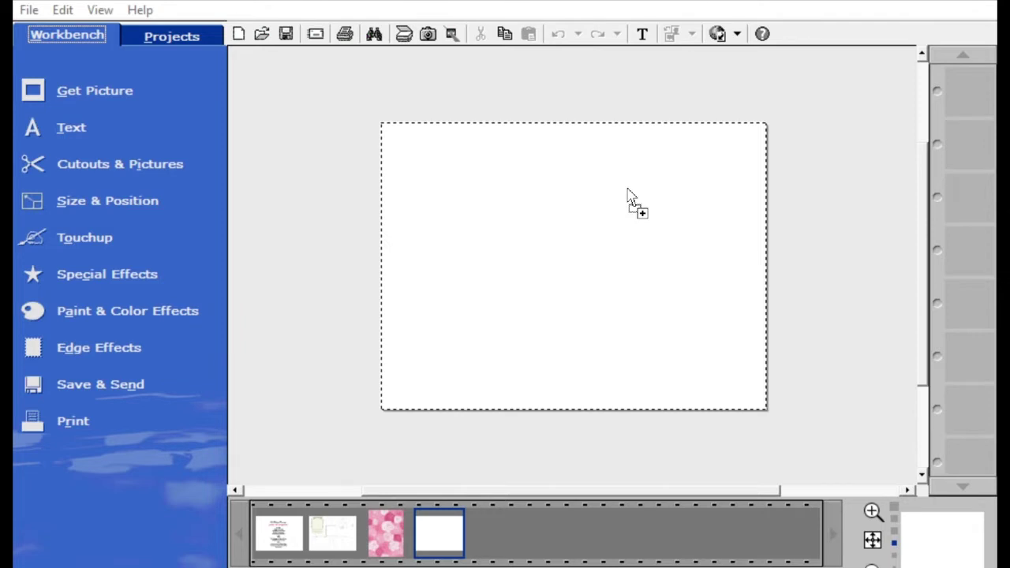
pyautogui.moveTo(629, 196); pyautogui.dragTo(361, 510)
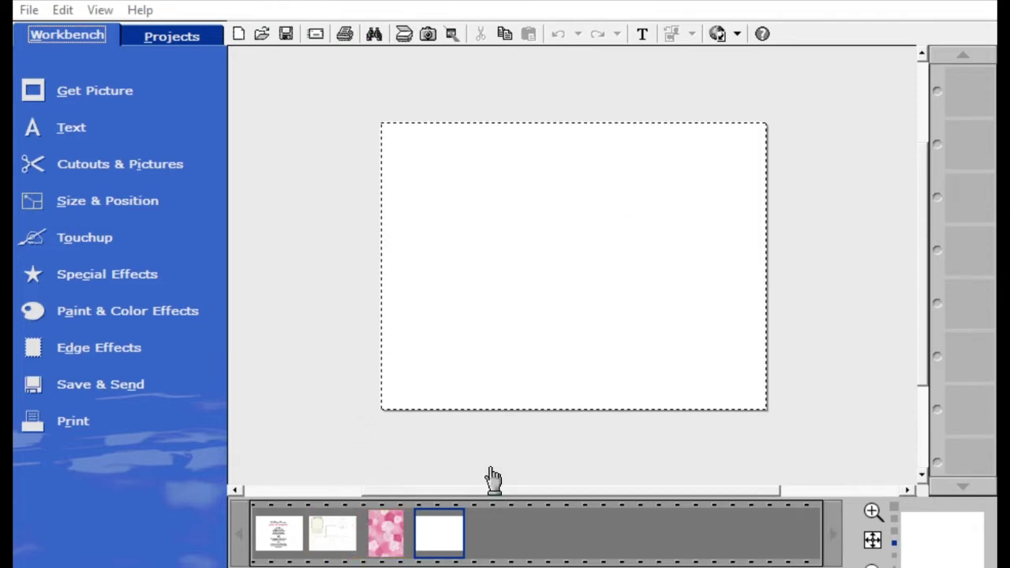
pyautogui.moveTo(493, 477); pyautogui.dragTo(337, 524)
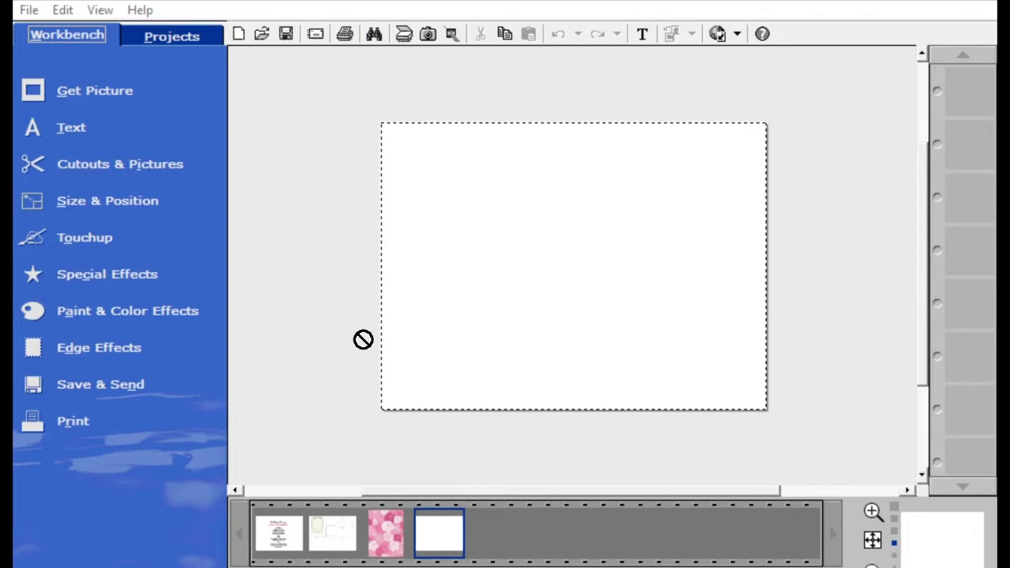
pyautogui.moveTo(363, 340); pyautogui.dragTo(661, 231)
pyautogui.moveTo(609, 256); pyautogui.dragTo(627, 269)
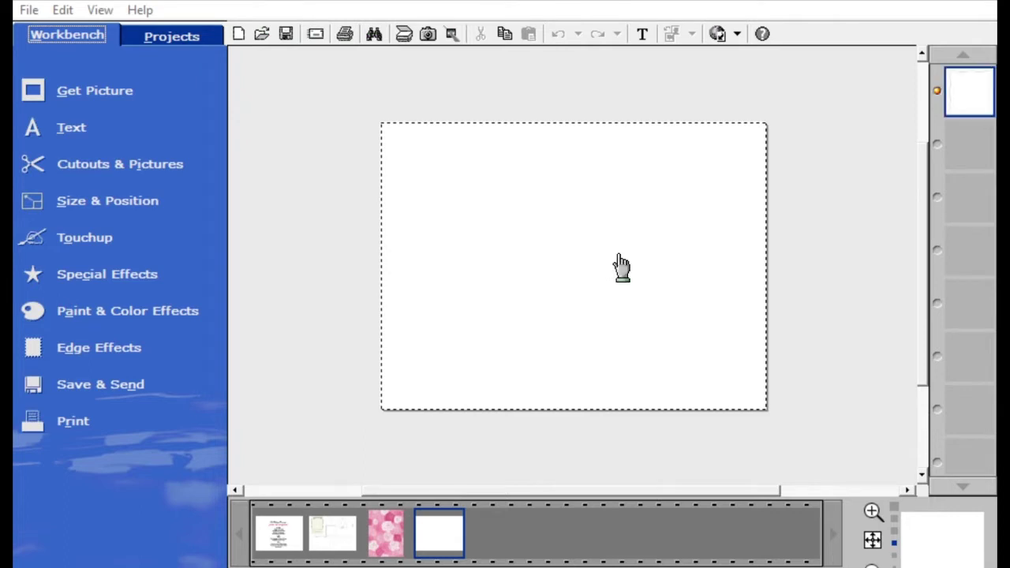
pyautogui.moveTo(672, 176); pyautogui.dragTo(545, 163)
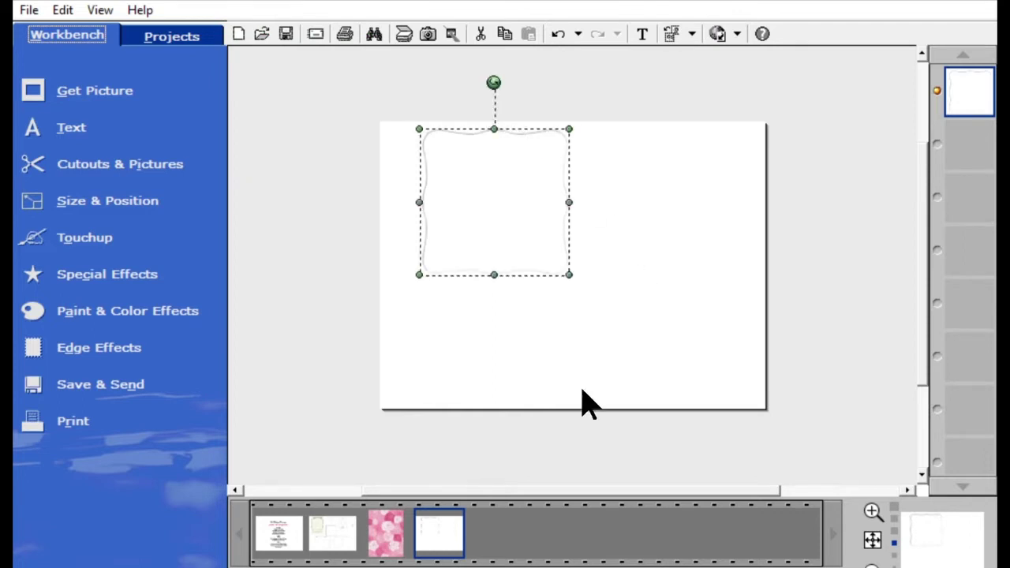
# - Enlarge the wavy-edged template to nearly the full page height and center it on the page
pyautogui.moveTo(572, 276); pyautogui.dragTo(722, 399)
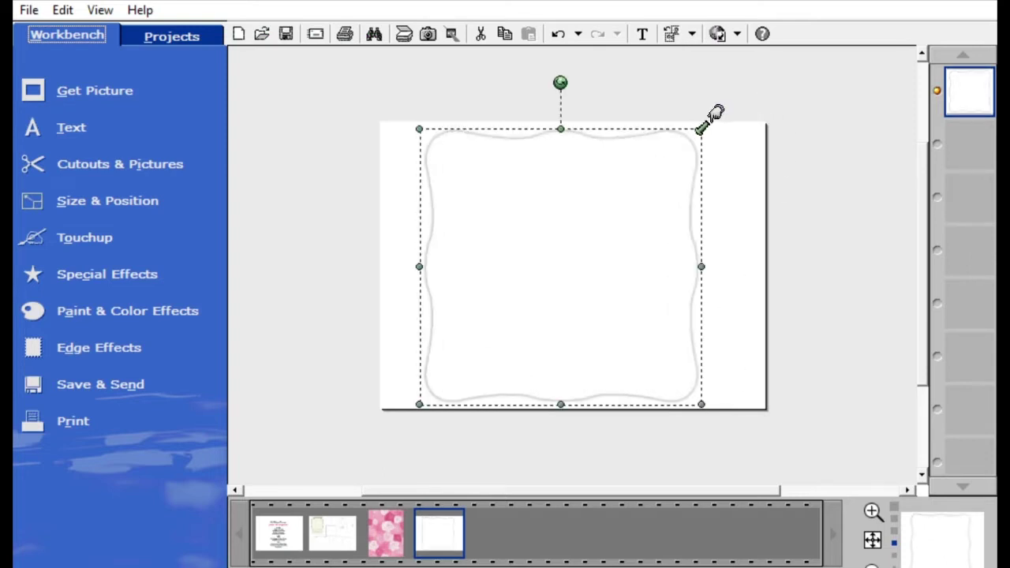
pyautogui.moveTo(715, 119); pyautogui.dragTo(717, 115)
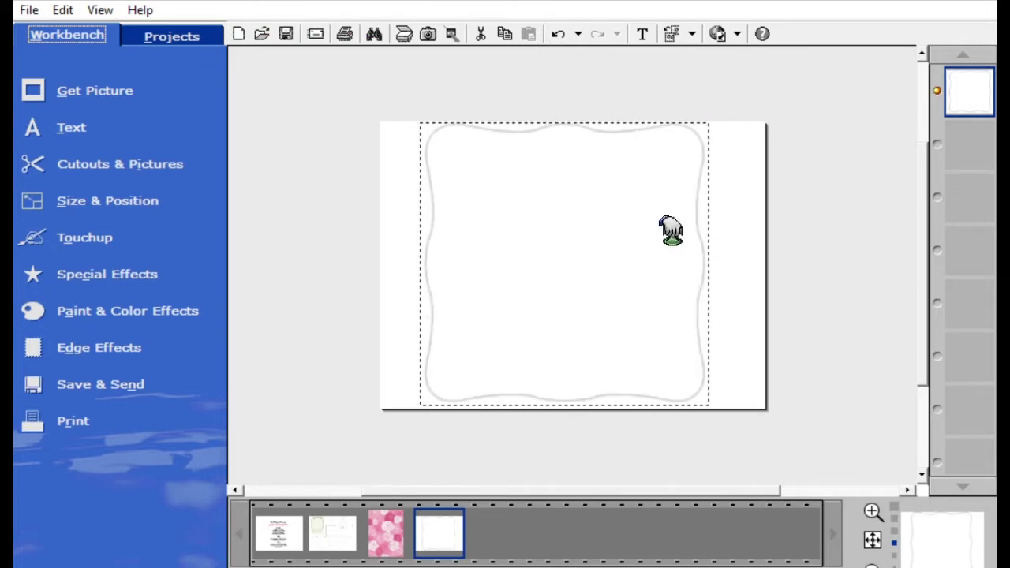
pyautogui.moveTo(678, 233); pyautogui.dragTo(681, 231)
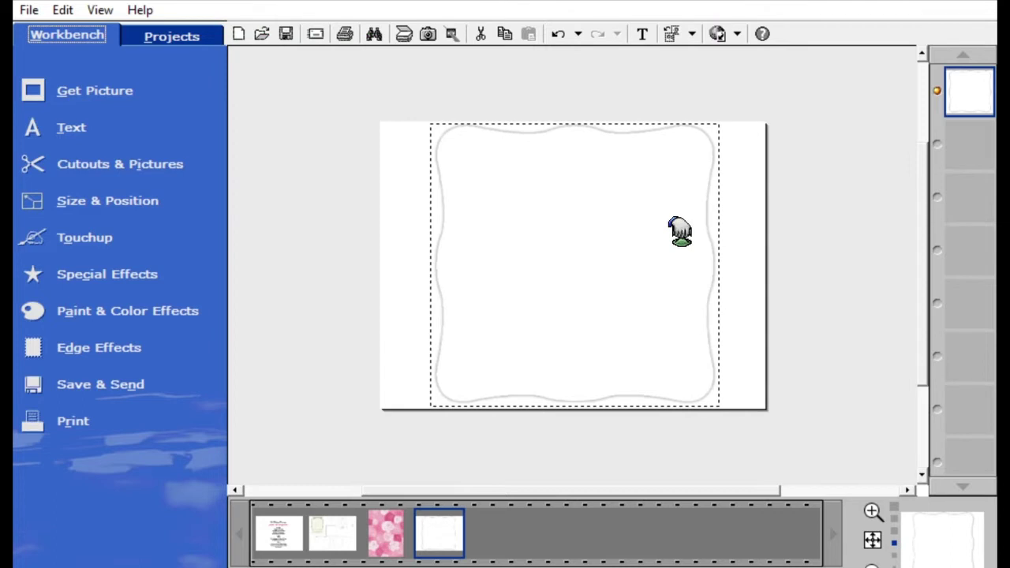
pyautogui.moveTo(680, 231); pyautogui.dragTo(679, 232)
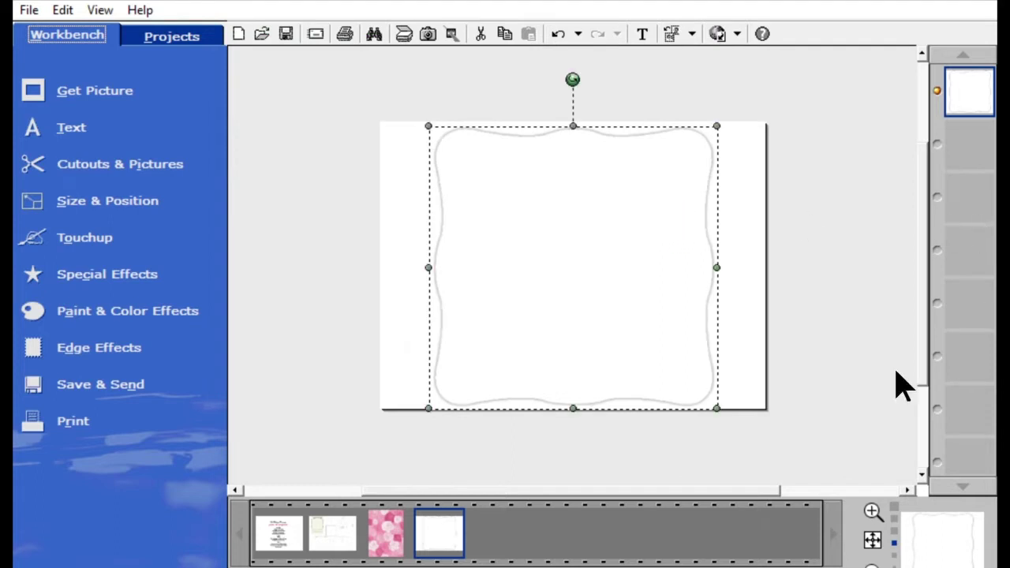
pyautogui.click(860, 409)
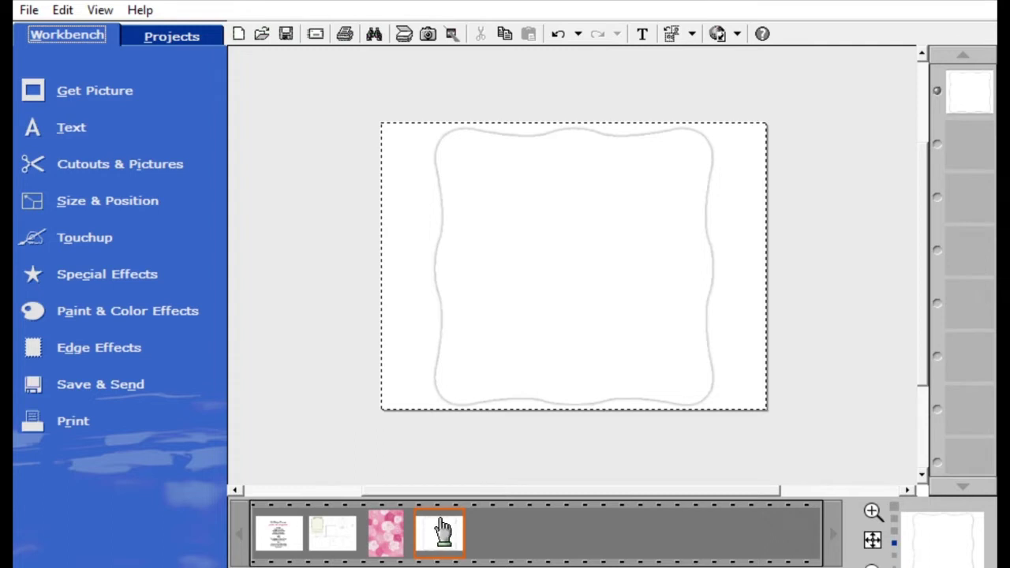
# - Add a second, smaller copy of the wavy-edged shape, flatten it into a landscape panel, and center it in the large template's upper half
pyautogui.moveTo(443, 532); pyautogui.dragTo(587, 260)
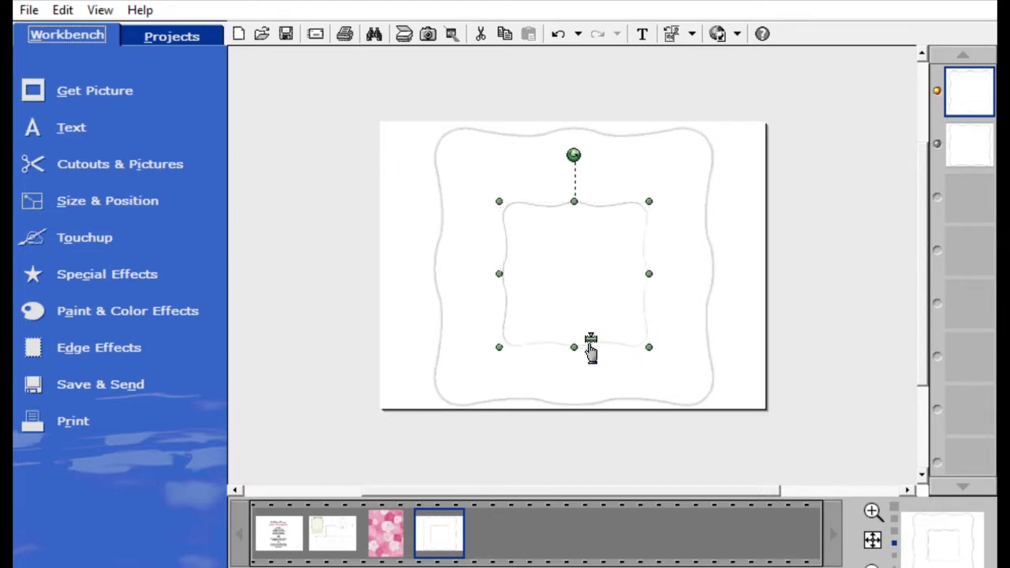
pyautogui.moveTo(574, 347); pyautogui.dragTo(581, 305)
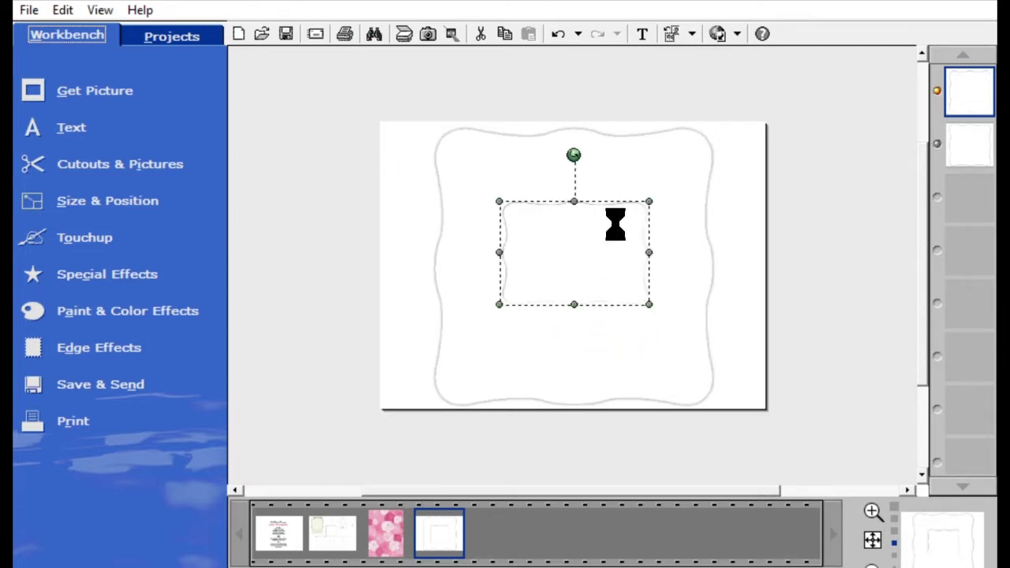
pyautogui.moveTo(592, 255); pyautogui.dragTo(555, 215)
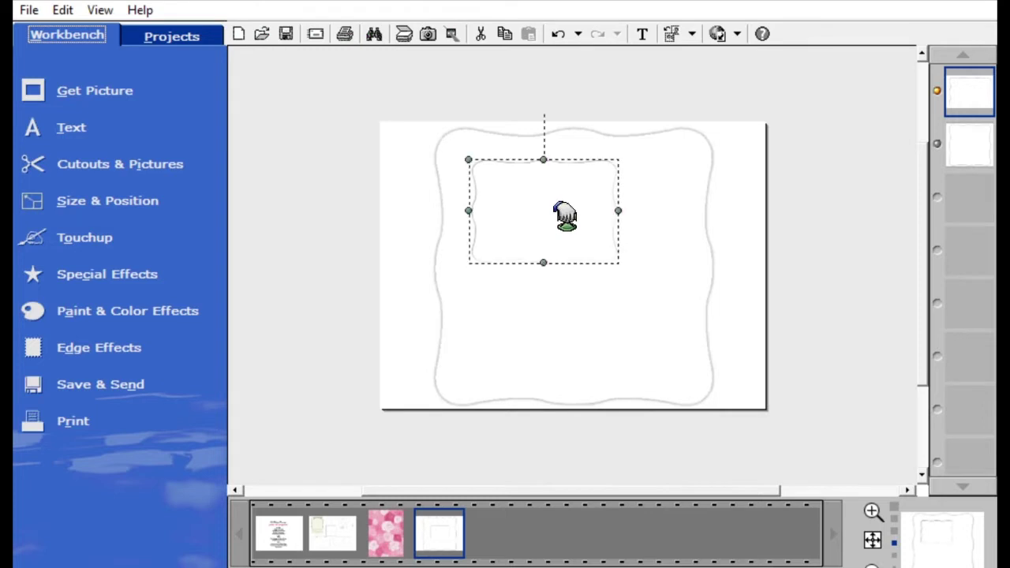
pyautogui.moveTo(619, 263); pyautogui.dragTo(687, 285)
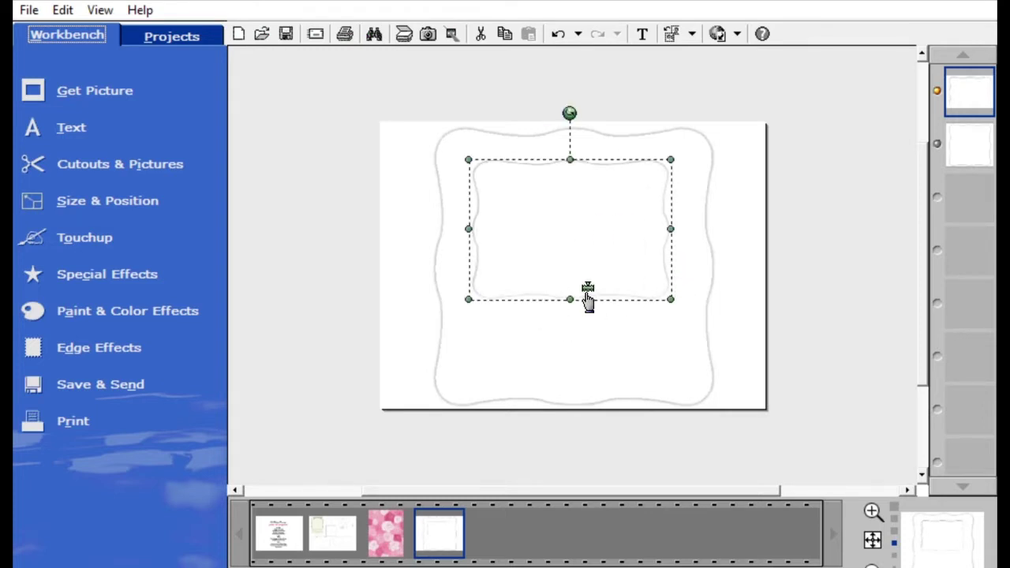
pyautogui.moveTo(469, 300); pyautogui.dragTo(479, 291)
pyautogui.moveTo(591, 287); pyautogui.dragTo(590, 276)
pyautogui.moveTo(609, 226); pyautogui.dragTo(607, 226)
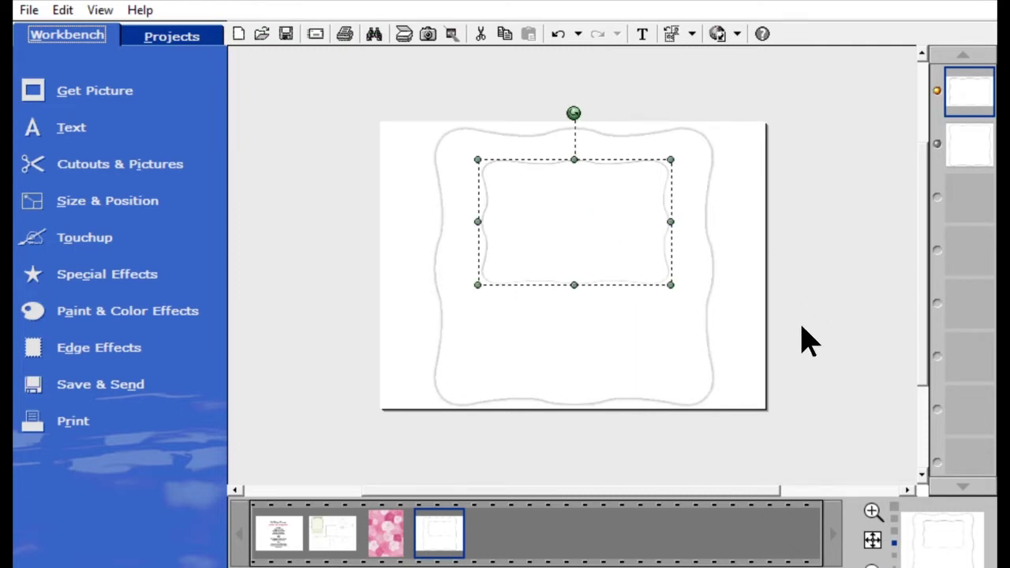
# - Fill the large wavy-edged shape with the pink rose picture, shifting the fill slightly downward
pyautogui.click(544, 335)
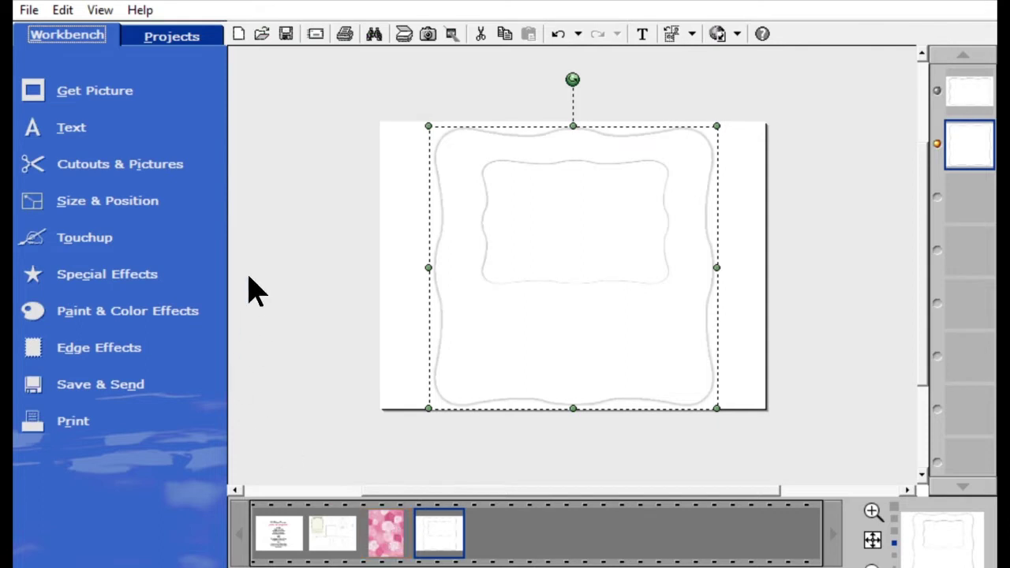
pyautogui.click(158, 157)
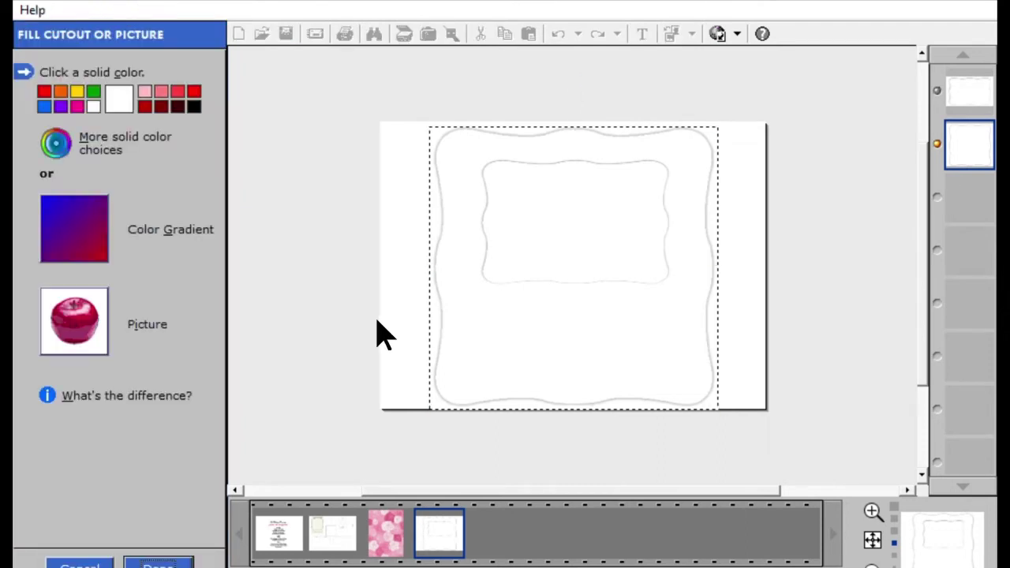
pyautogui.click(87, 308)
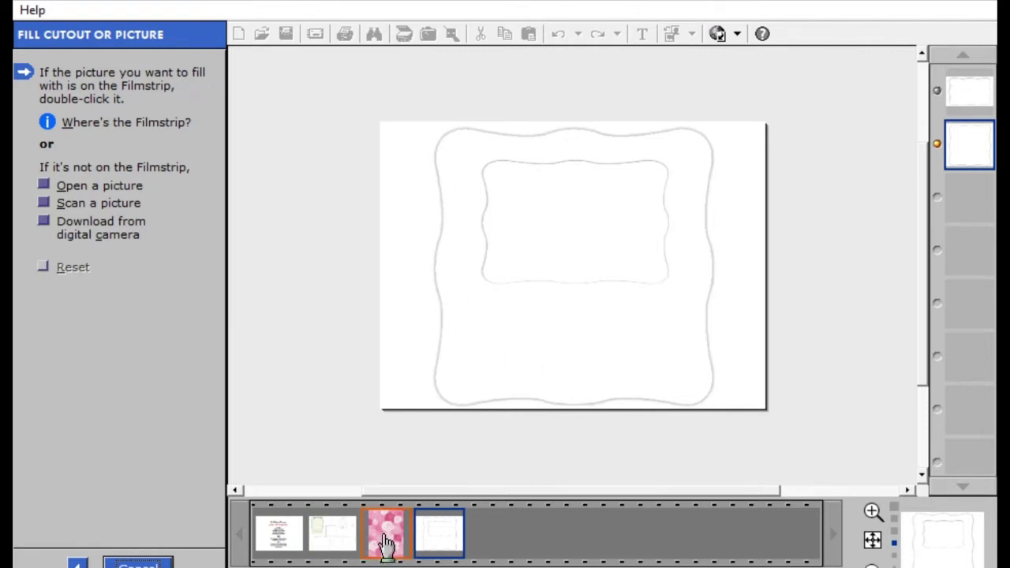
pyautogui.moveTo(393, 522); pyautogui.dragTo(489, 313)
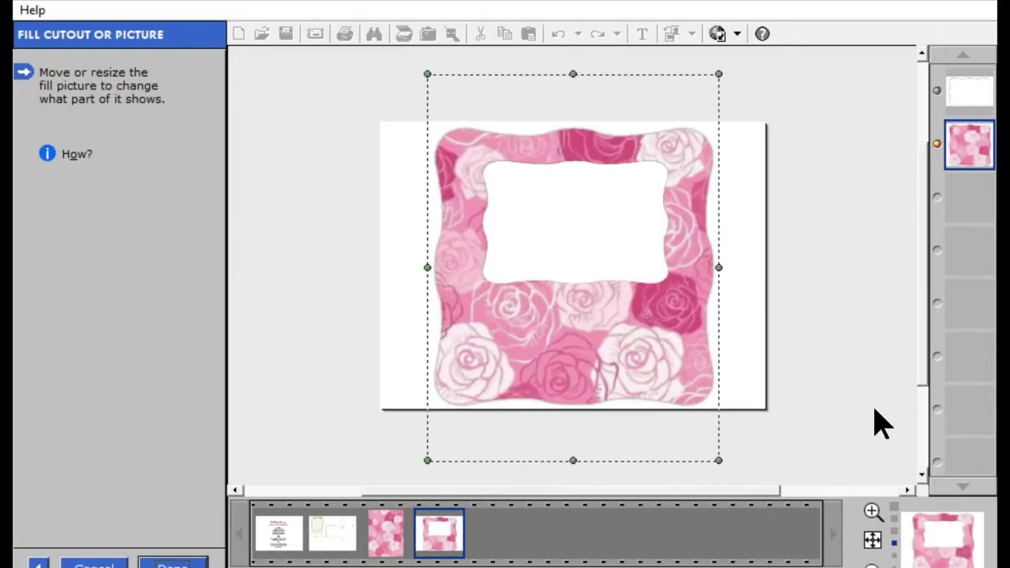
pyautogui.moveTo(621, 372)
pyautogui.mouseDown()
pyautogui.moveTo(609, 277)
pyautogui.moveTo(624, 293)
pyautogui.moveTo(607, 383)
pyautogui.moveTo(611, 453)
pyautogui.moveTo(604, 397)
pyautogui.moveTo(621, 379)
pyautogui.mouseUp()
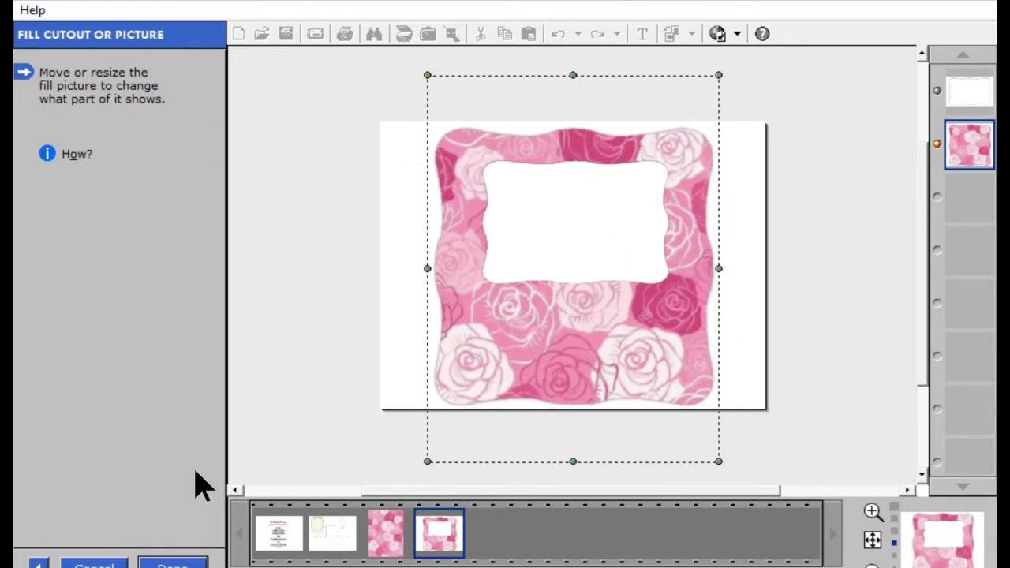
pyautogui.click(188, 556)
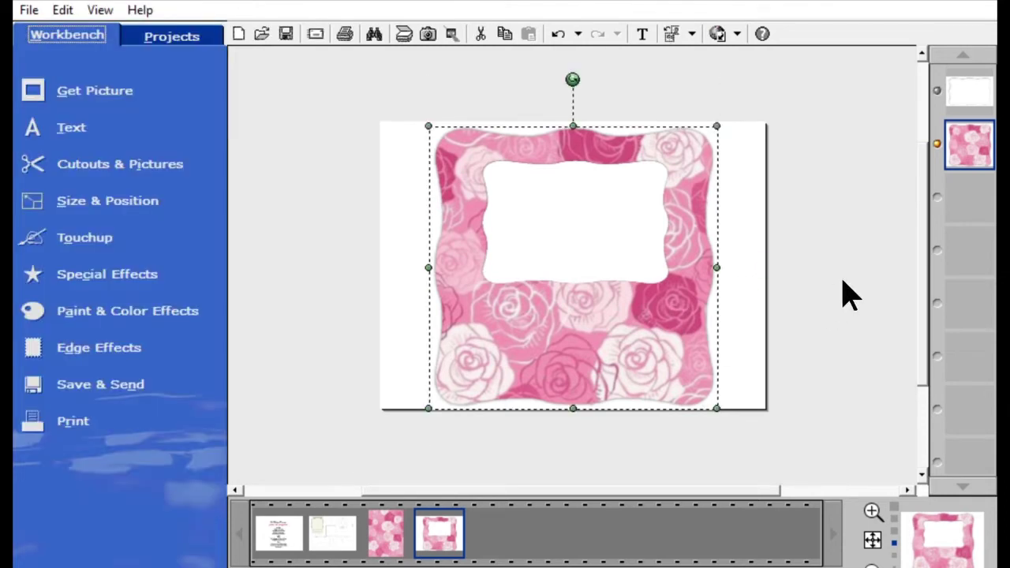
# - Fill the small inner panel with the gray-striped gradient in the conical style that radiates from the center
pyautogui.click(565, 207)
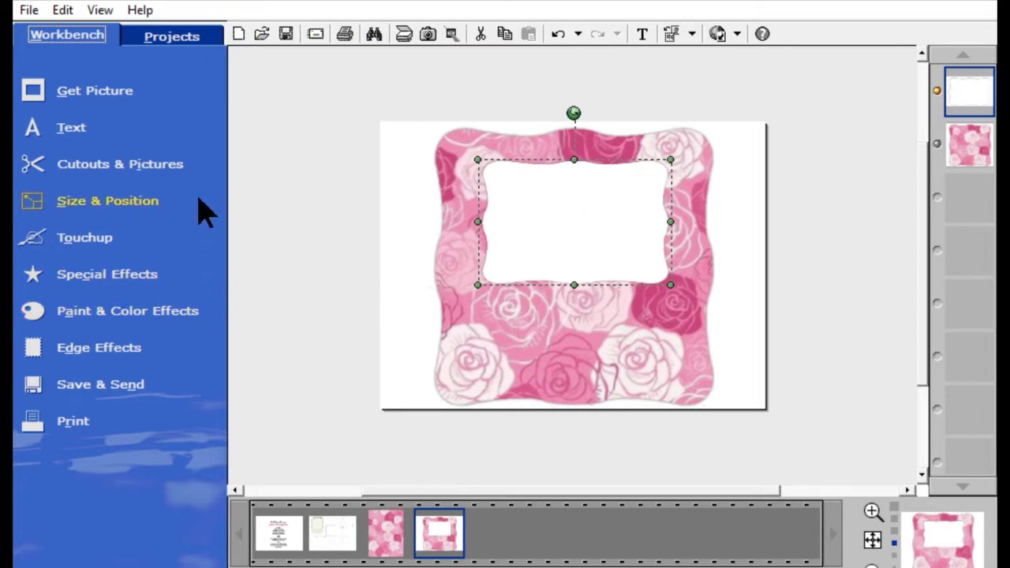
pyautogui.click(126, 302)
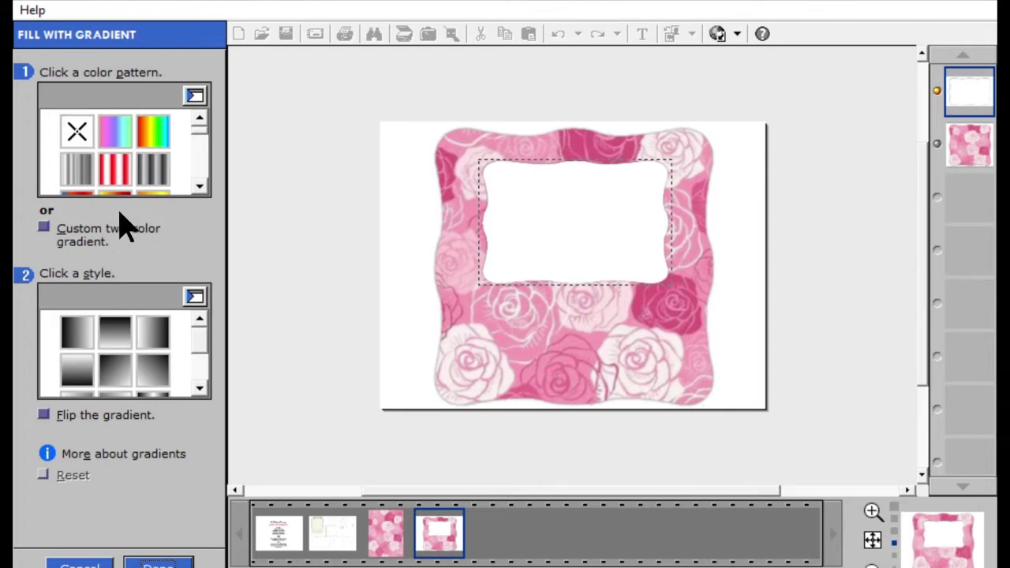
pyautogui.click(83, 154)
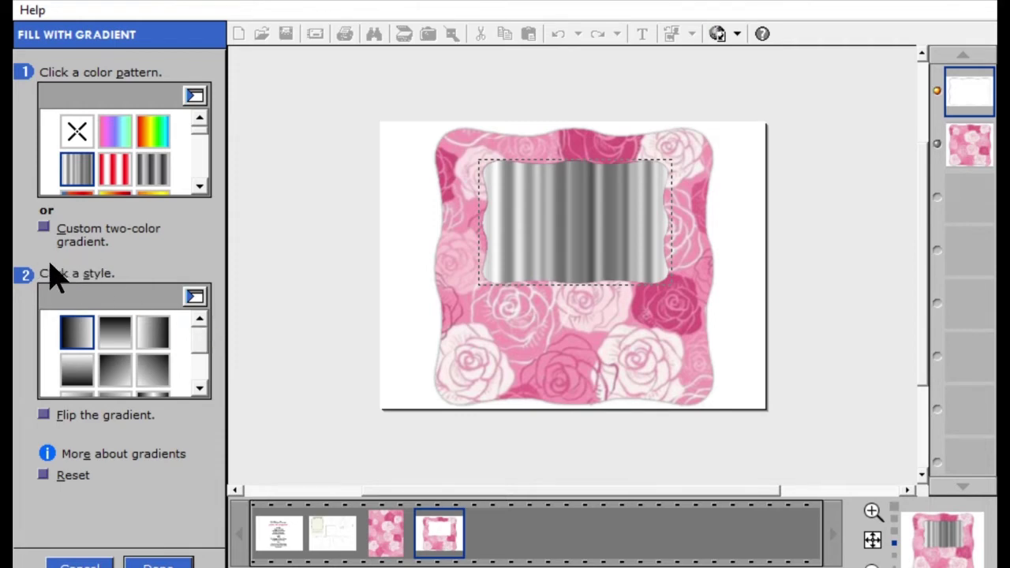
pyautogui.moveTo(208, 327); pyautogui.dragTo(211, 385)
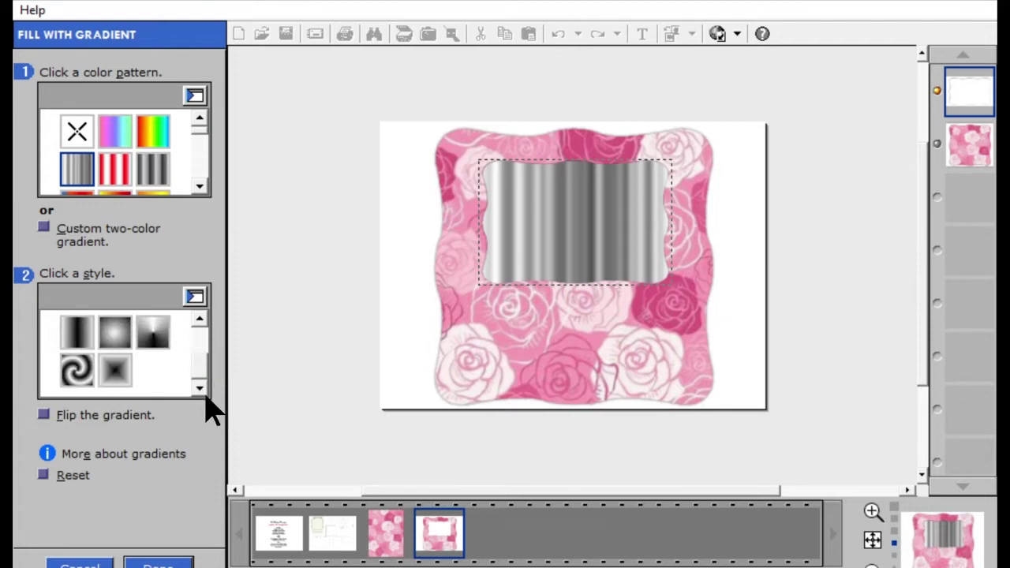
pyautogui.click(158, 324)
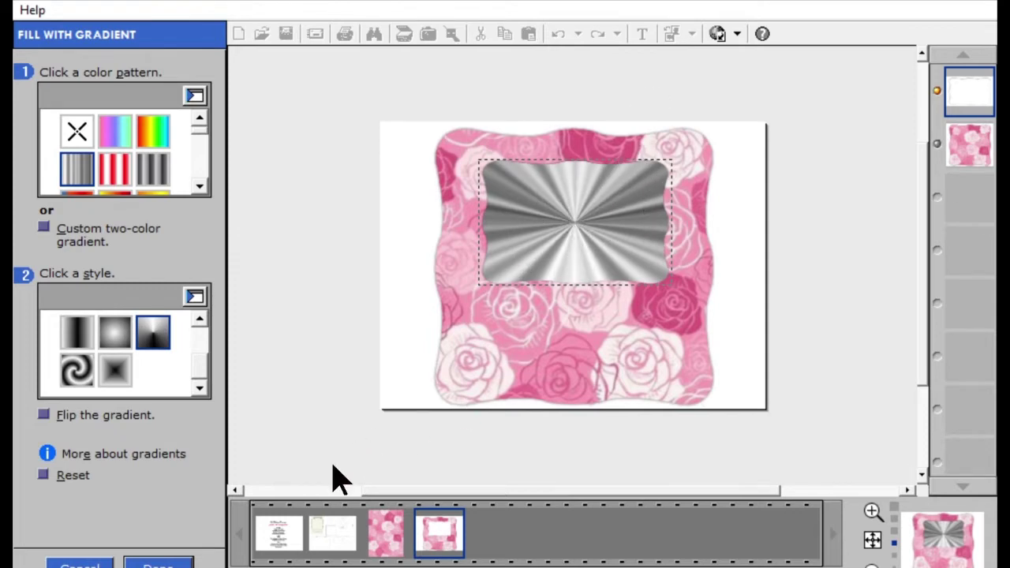
pyautogui.click(158, 562)
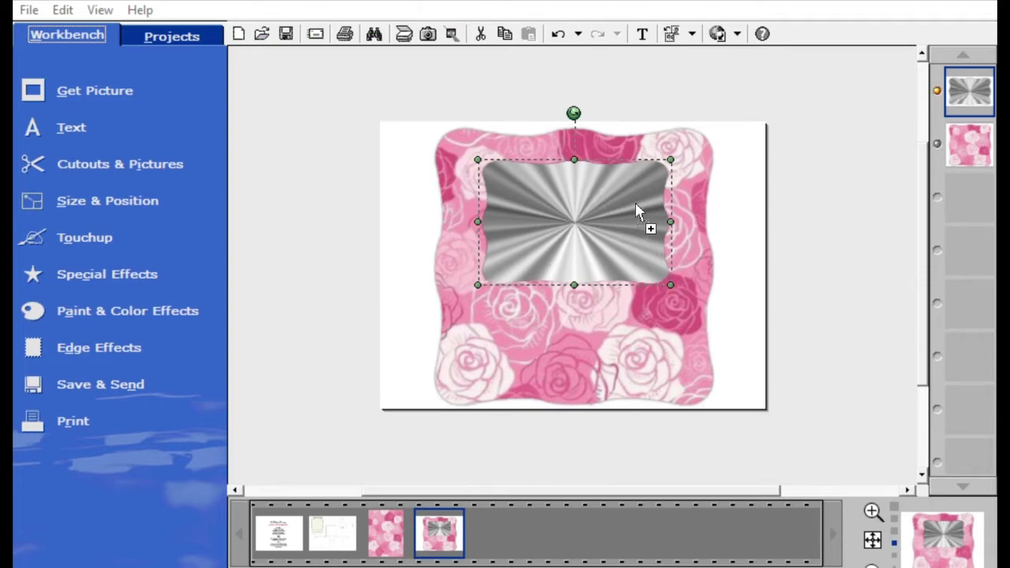
# - Duplicate the silver gradient panel and move the copy down over the original
pyautogui.hotkey('ctrl', 'c')
pyautogui.hotkey('ctrl', 'v')
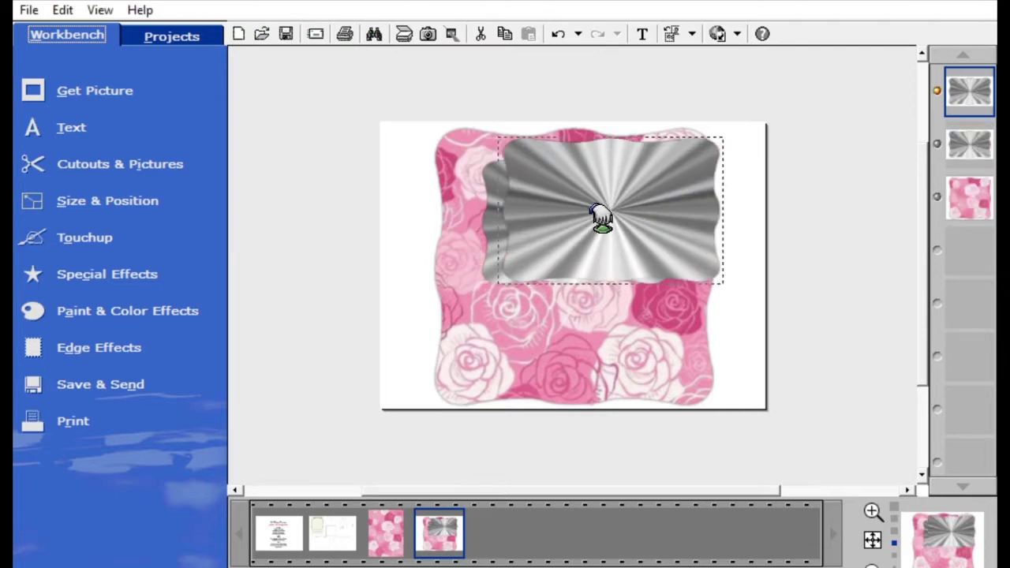
pyautogui.moveTo(598, 218); pyautogui.dragTo(578, 264)
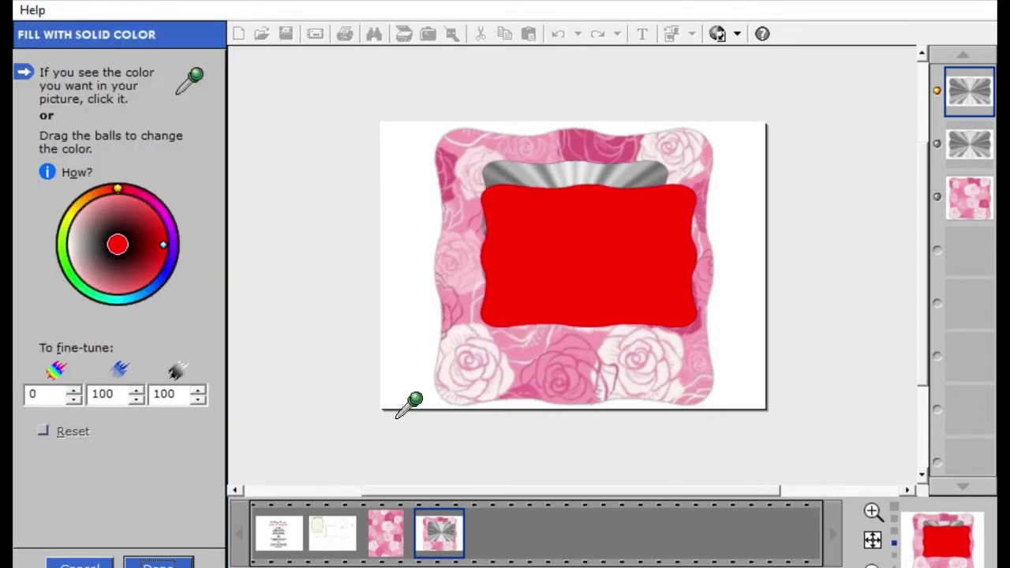
# - Fill the duplicated panel with solid white sampled from the page background
pyautogui.click(388, 142)
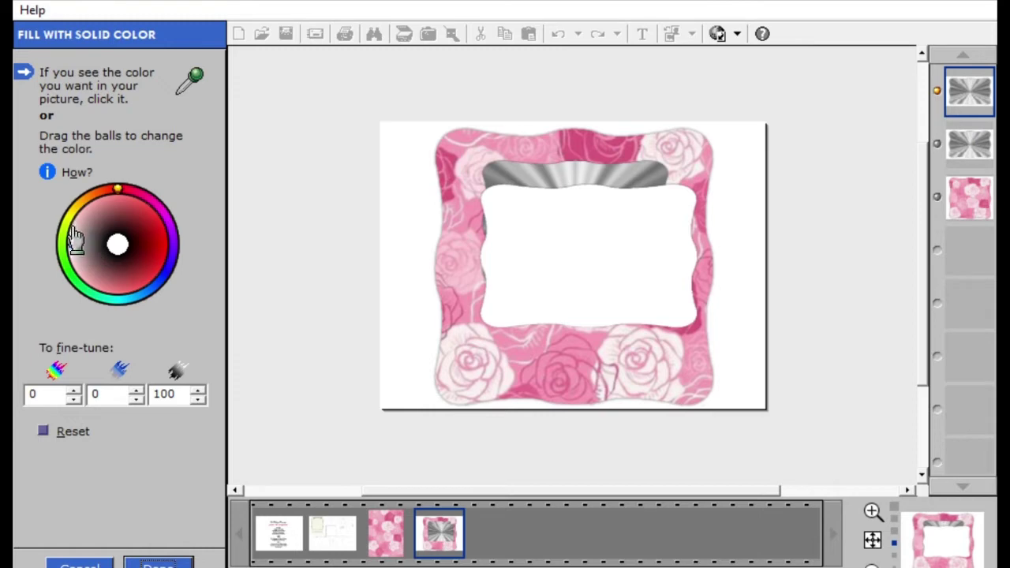
pyautogui.moveTo(86, 226)
pyautogui.mouseDown()
pyautogui.moveTo(71, 219)
pyautogui.moveTo(69, 229)
pyautogui.mouseUp()
pyautogui.click(158, 562)
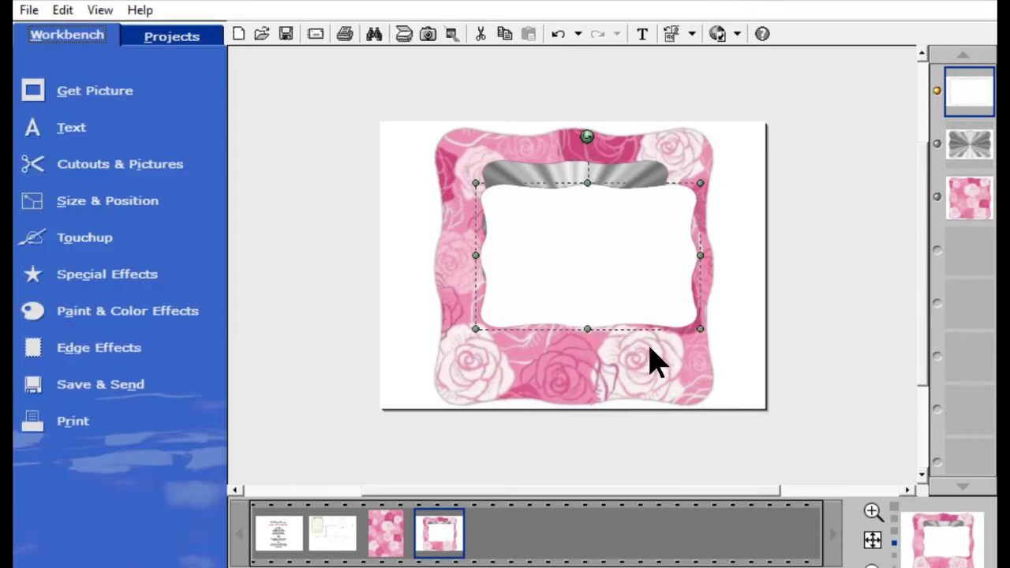
pyautogui.scroll(1, 591, 300)
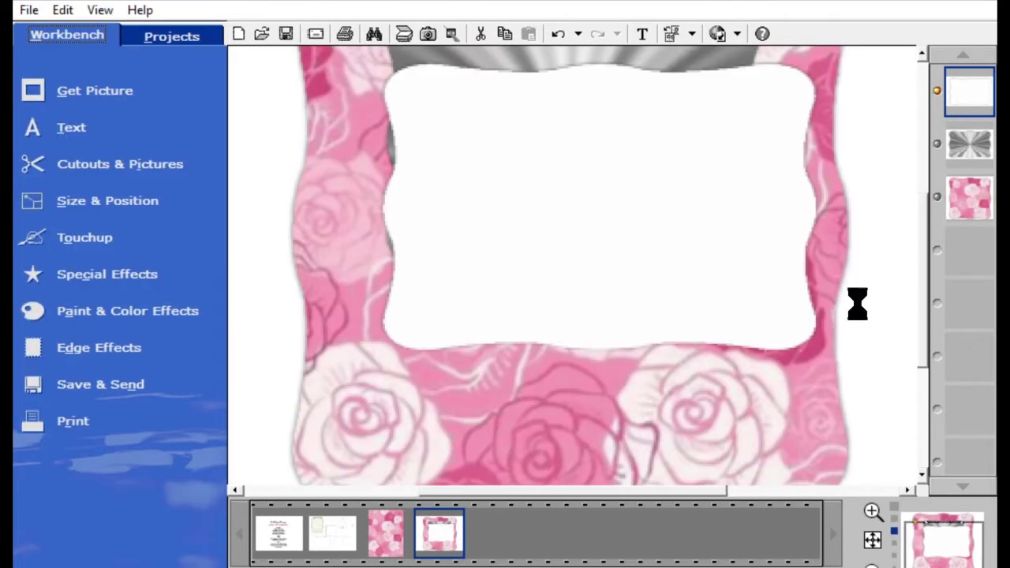
# - Shrink the white panel and center it over the silver panel, leaving an even silver border all around
pyautogui.moveTo(928, 312); pyautogui.dragTo(918, 265)
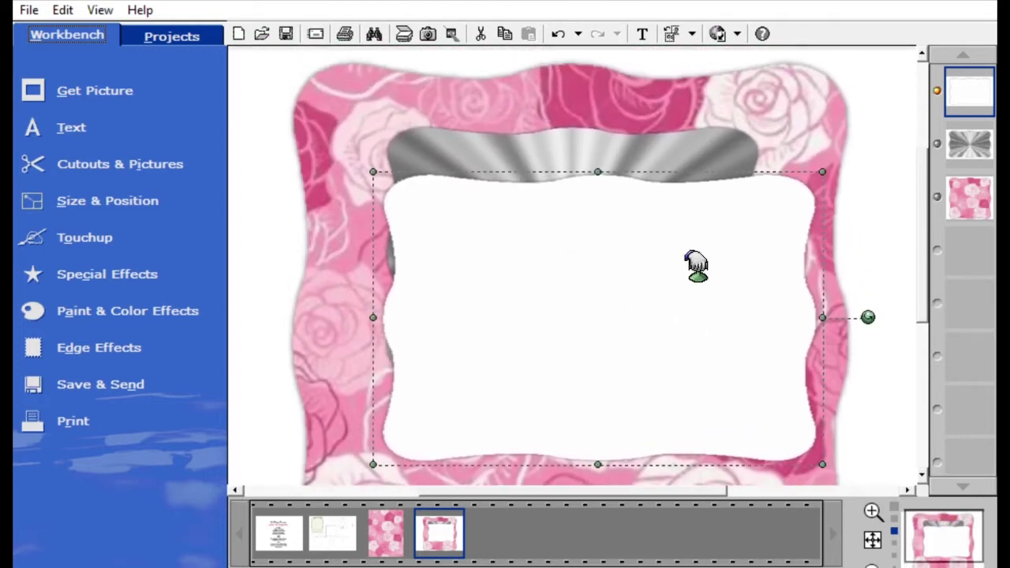
pyautogui.moveTo(838, 466); pyautogui.dragTo(715, 393)
pyautogui.moveTo(582, 263); pyautogui.dragTo(605, 232)
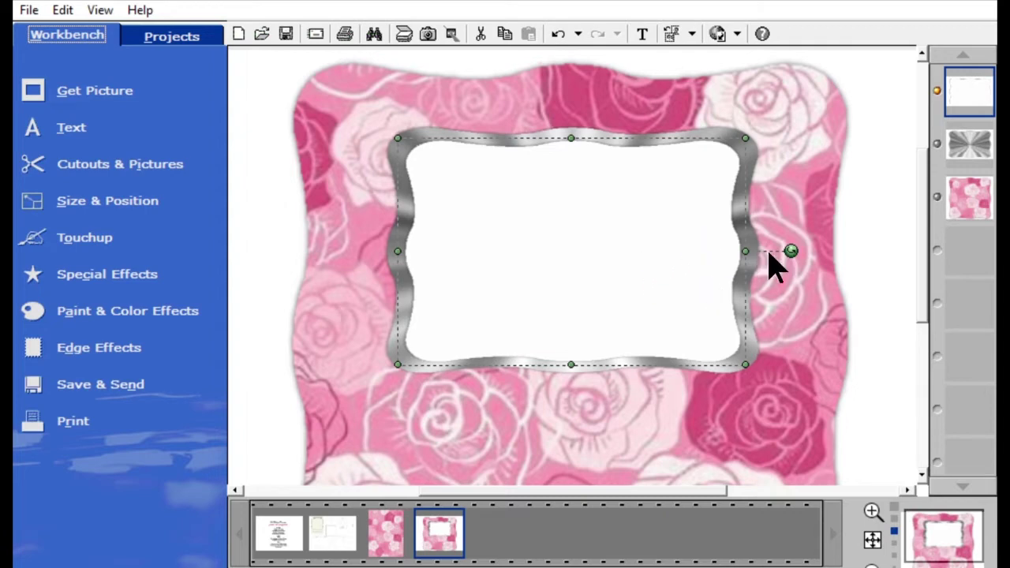
pyautogui.moveTo(574, 365); pyautogui.dragTo(585, 359)
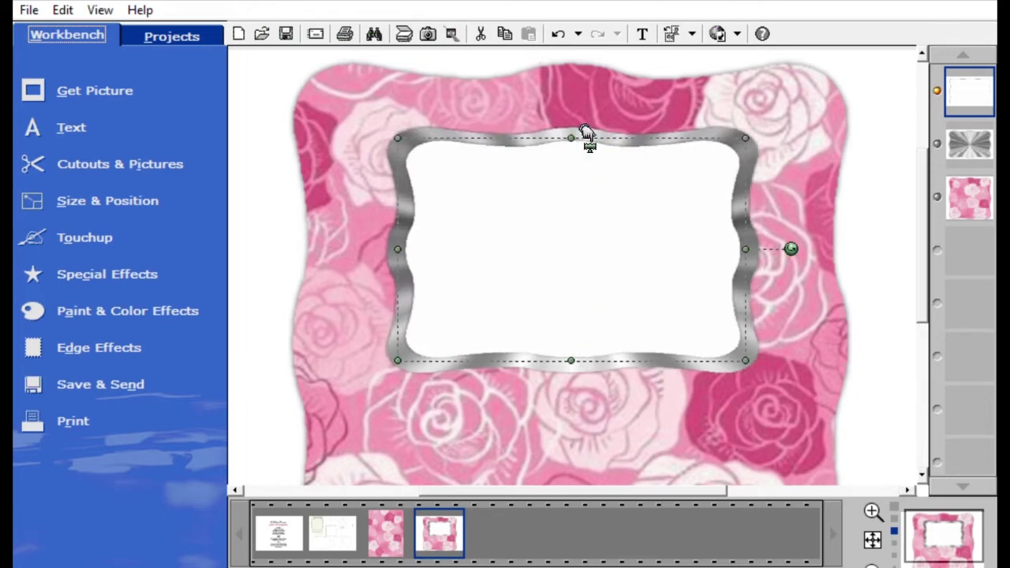
pyautogui.moveTo(586, 136); pyautogui.dragTo(591, 139)
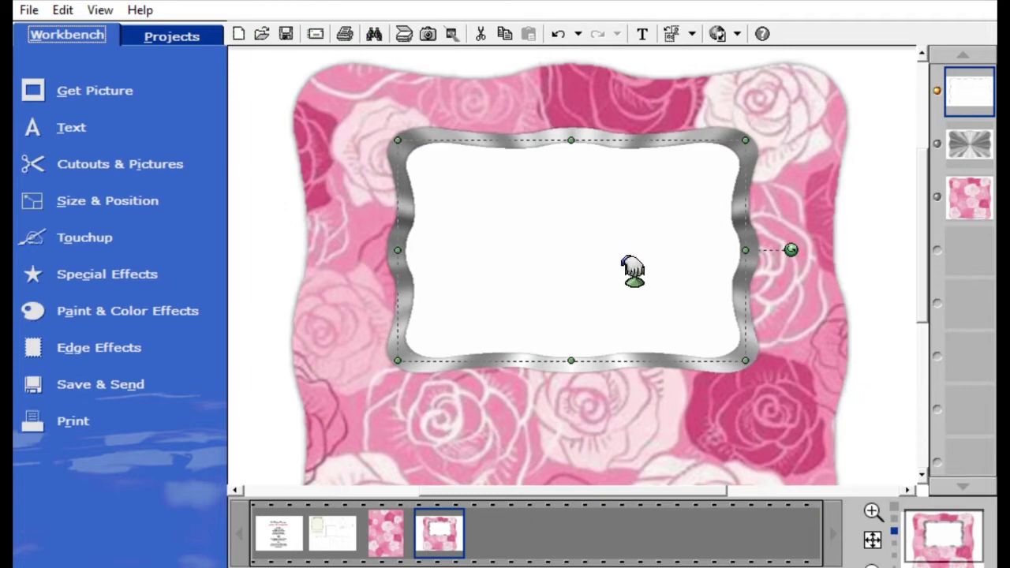
pyautogui.click(882, 346)
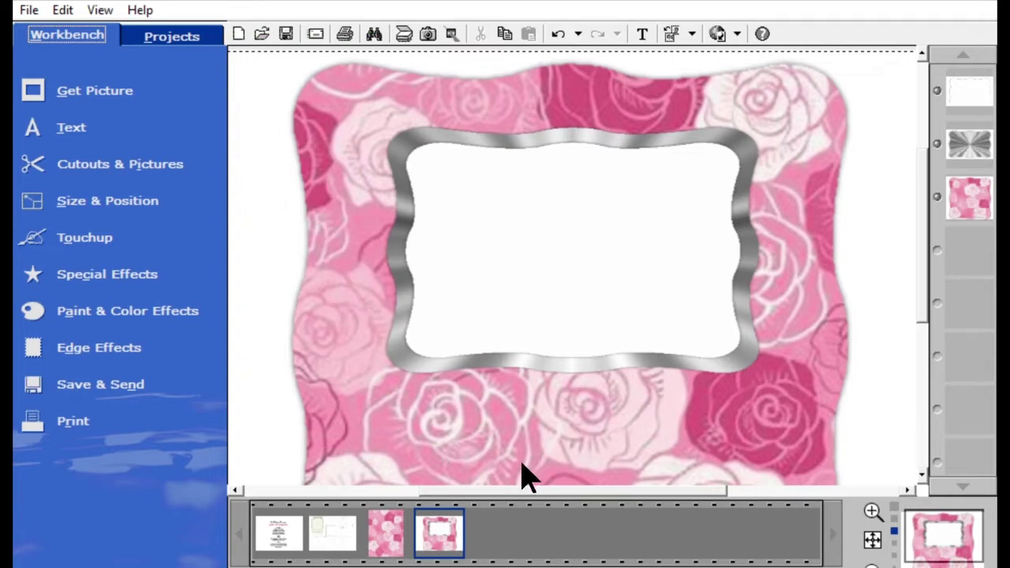
# - Cut out the connected white area inside the silver frame by color selection with a color range of 0
pyautogui.click(178, 162)
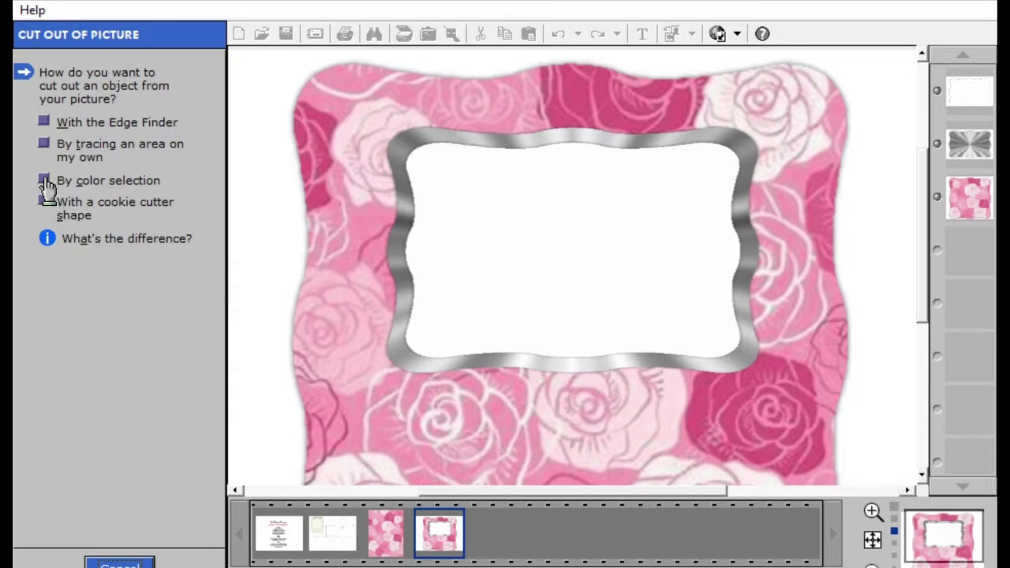
pyautogui.click(48, 167)
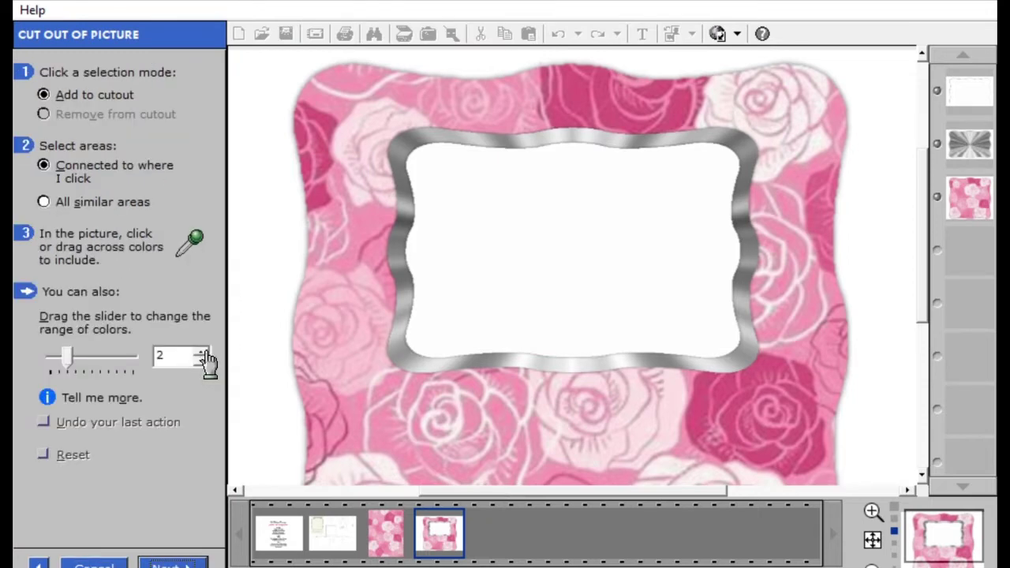
pyautogui.moveTo(74, 353); pyautogui.dragTo(38, 355)
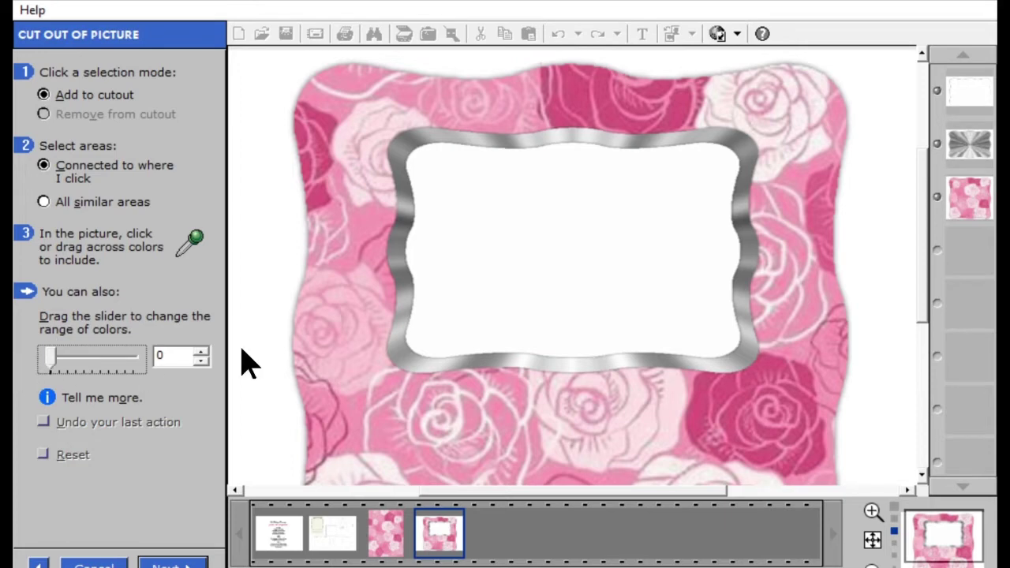
pyautogui.click(579, 240)
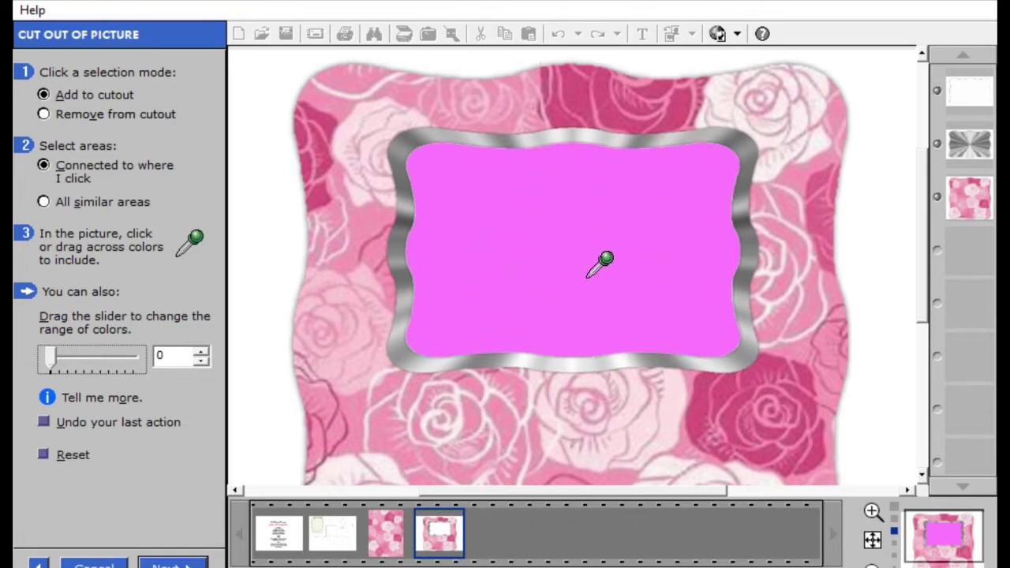
pyautogui.click(174, 557)
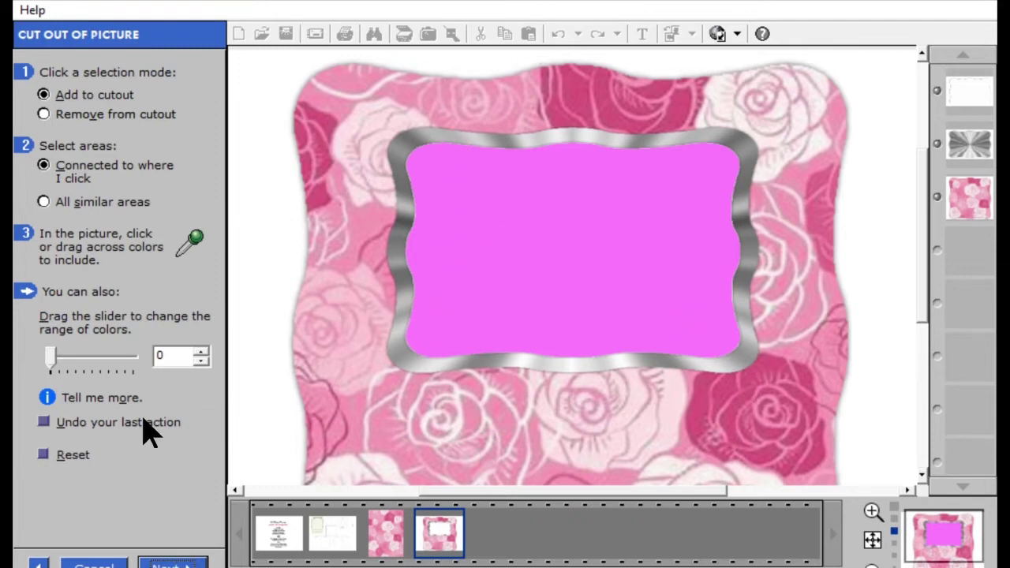
pyautogui.click(175, 562)
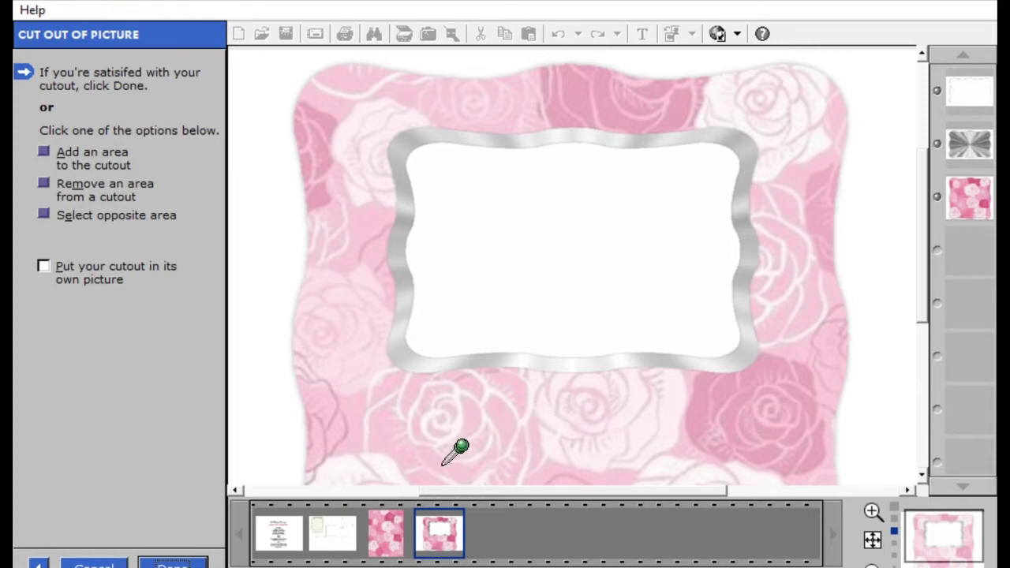
pyautogui.click(49, 207)
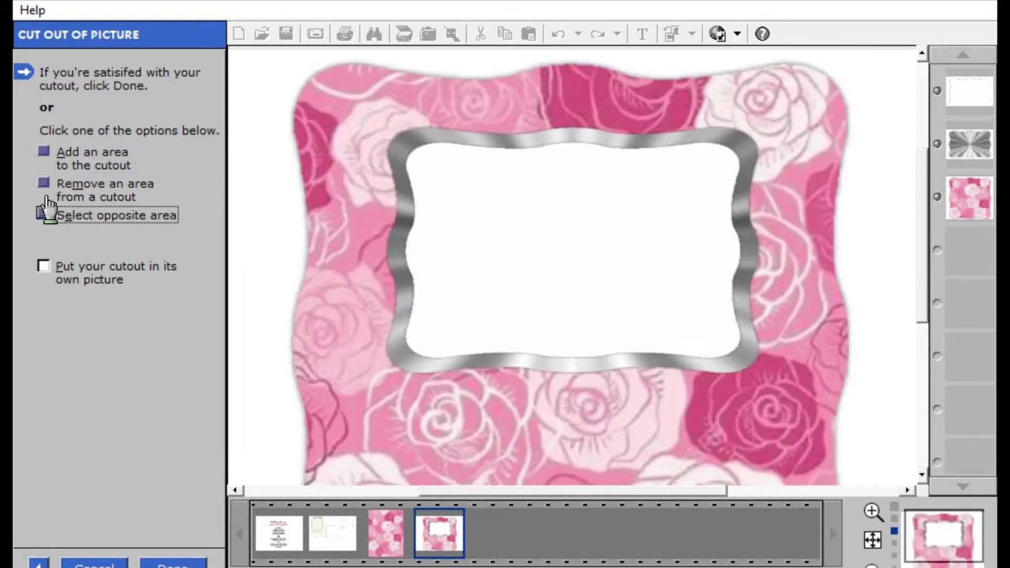
pyautogui.click(47, 207)
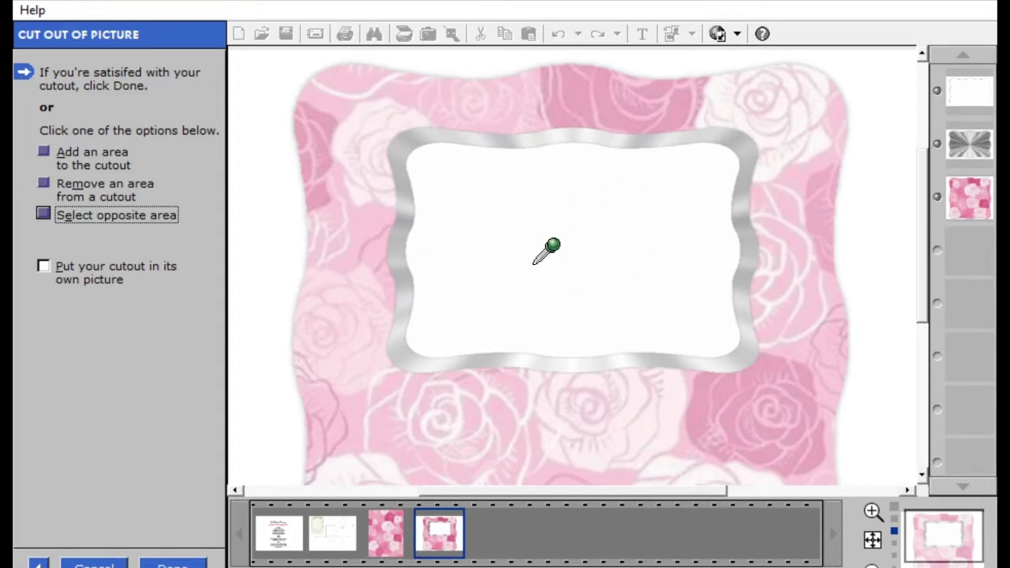
pyautogui.click(175, 561)
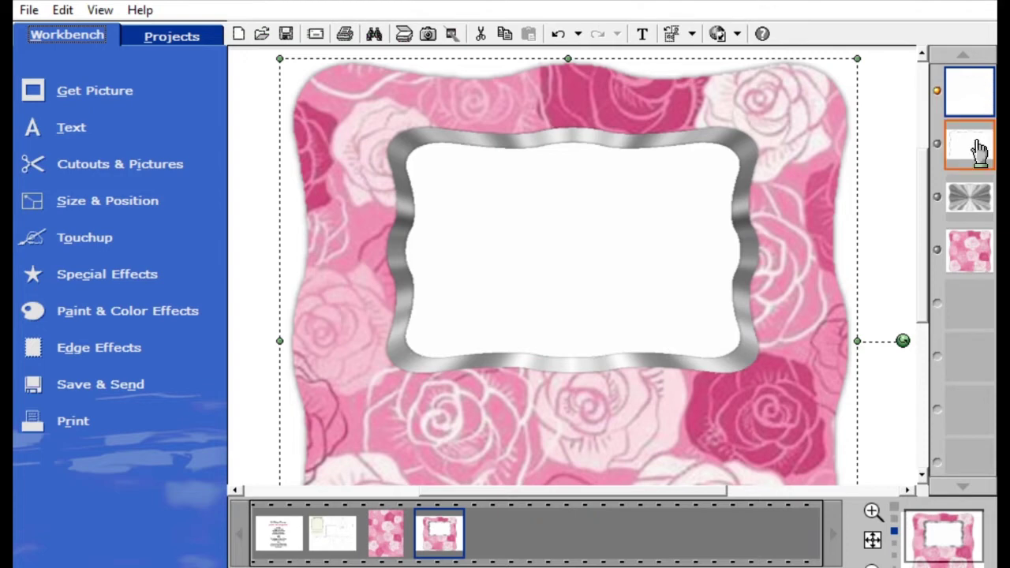
pyautogui.click(260, 304)
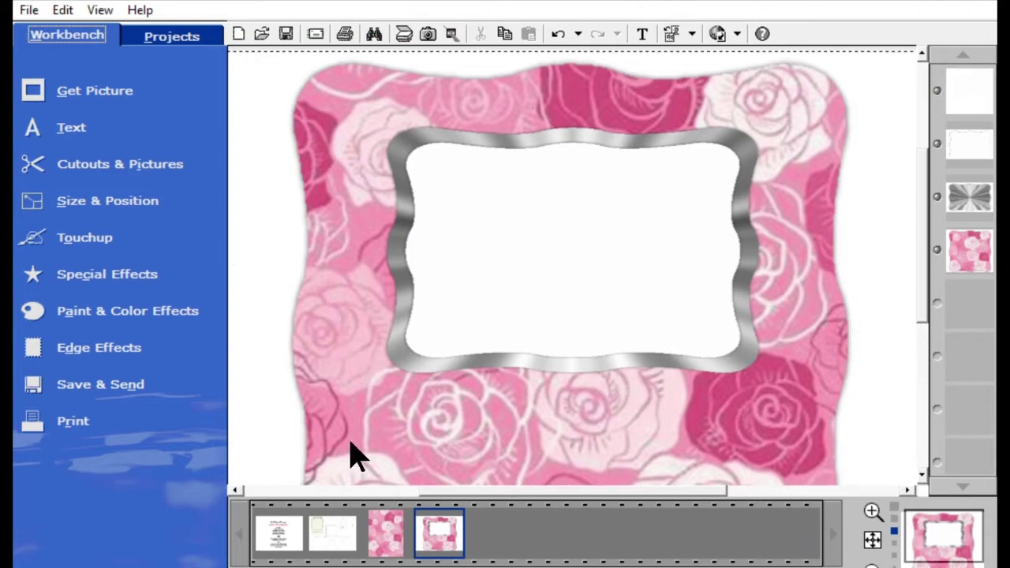
# - Try moving the white cutout away from the silver frame and undo the moves
pyautogui.click(594, 253)
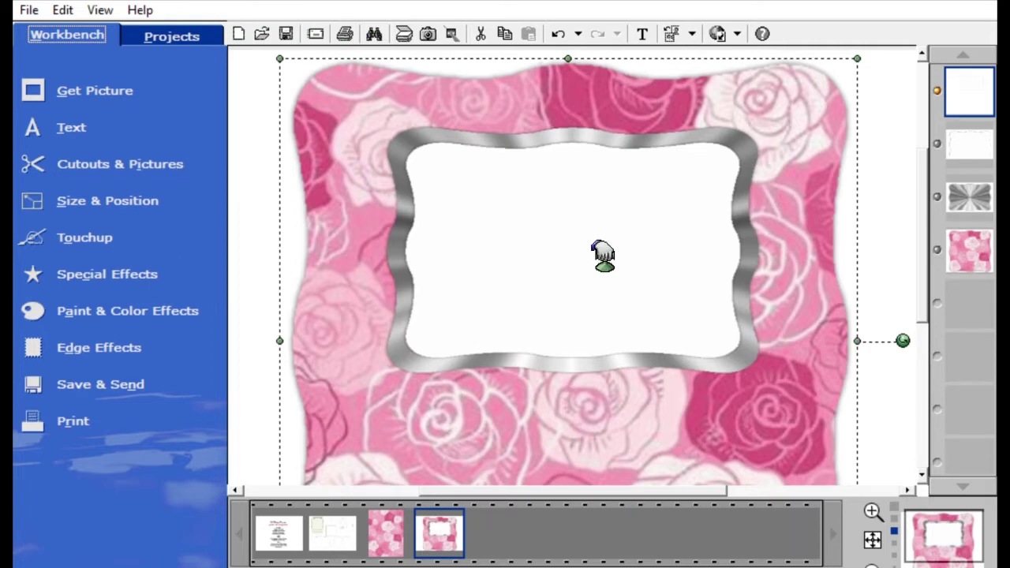
pyautogui.click(990, 70)
pyautogui.moveTo(621, 276); pyautogui.dragTo(474, 313)
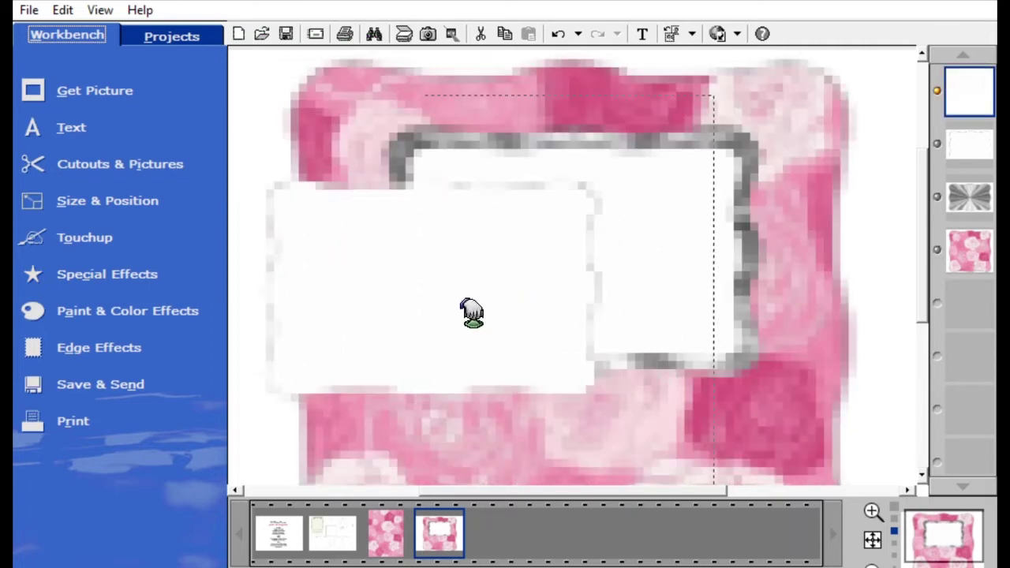
pyautogui.moveTo(535, 304); pyautogui.dragTo(576, 289)
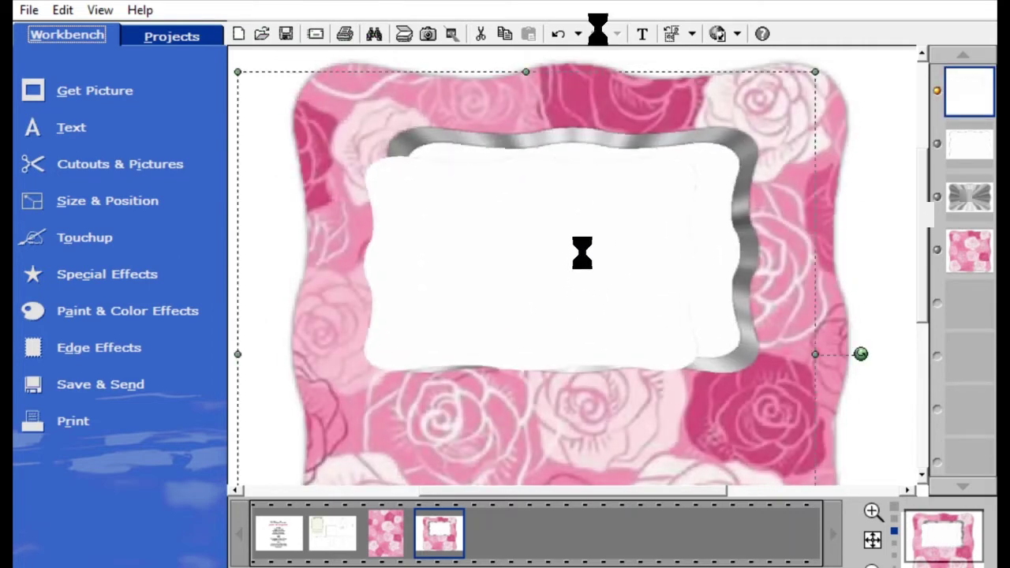
pyautogui.click(558, 33)
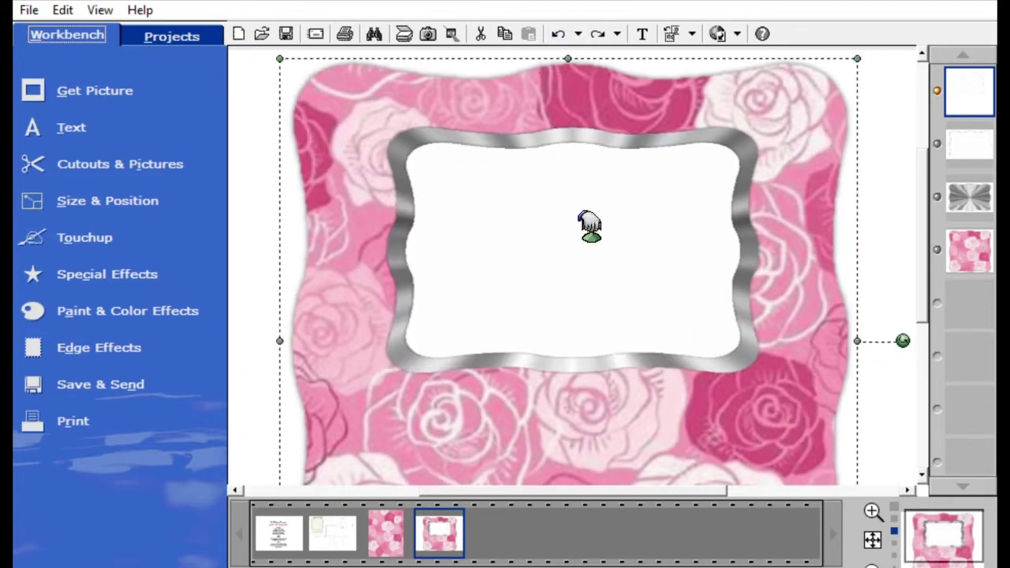
pyautogui.moveTo(543, 253); pyautogui.dragTo(388, 241)
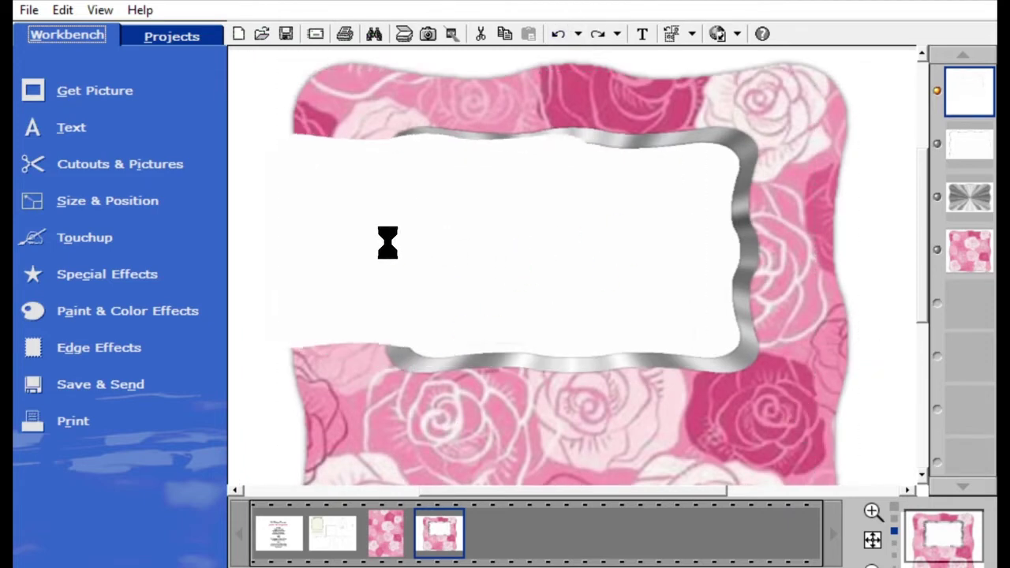
pyautogui.moveTo(520, 254); pyautogui.dragTo(522, 93)
pyautogui.click(558, 33)
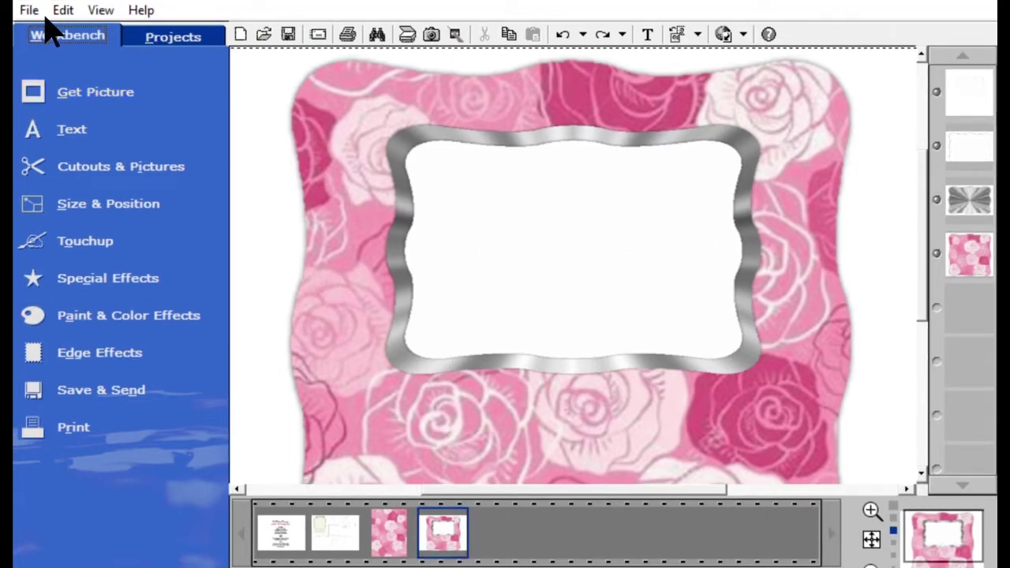
# - Open the thank-you card picture with the embracing couple from the wedding folder
pyautogui.click(91, 49)
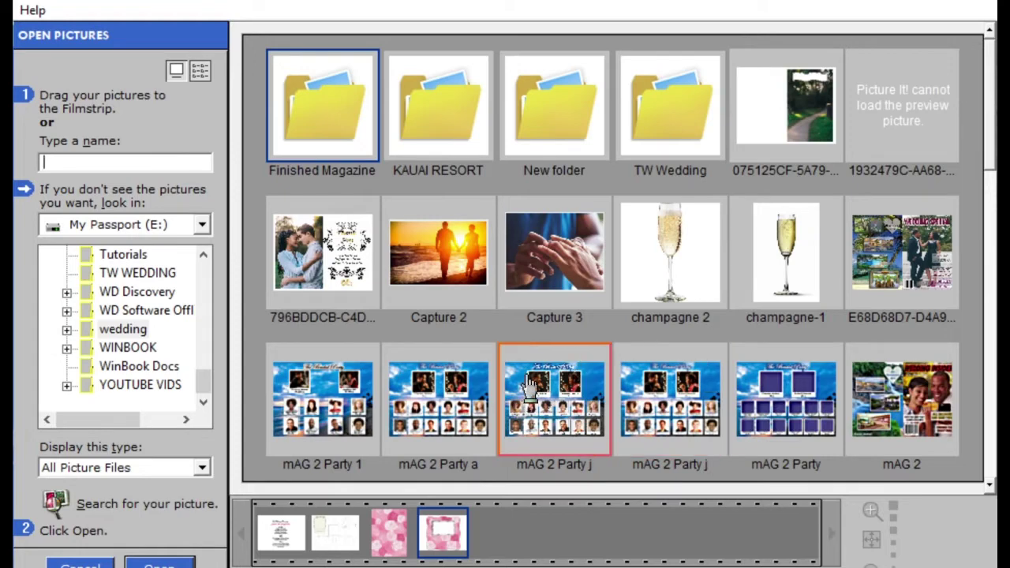
pyautogui.click(297, 240)
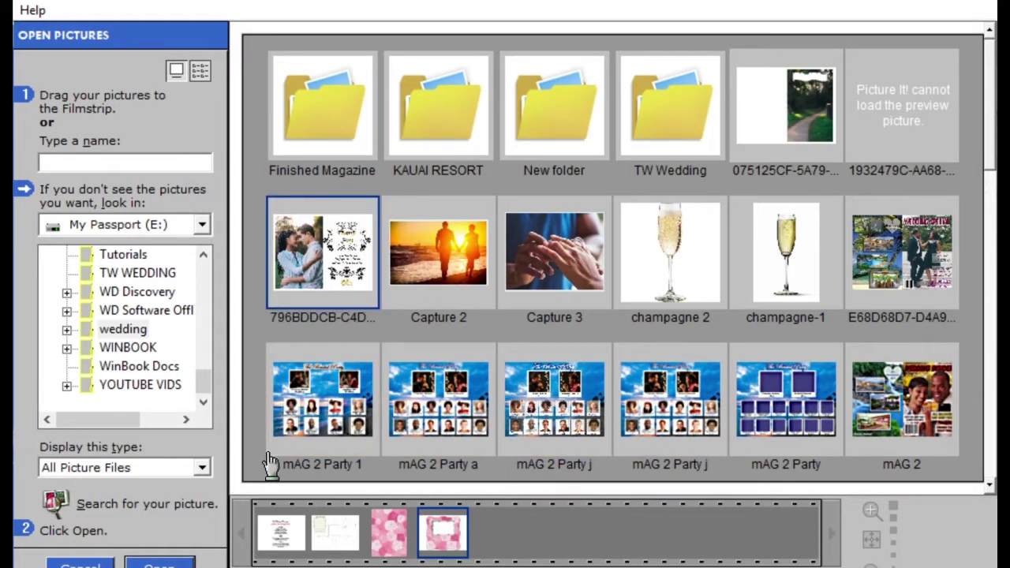
pyautogui.click(161, 562)
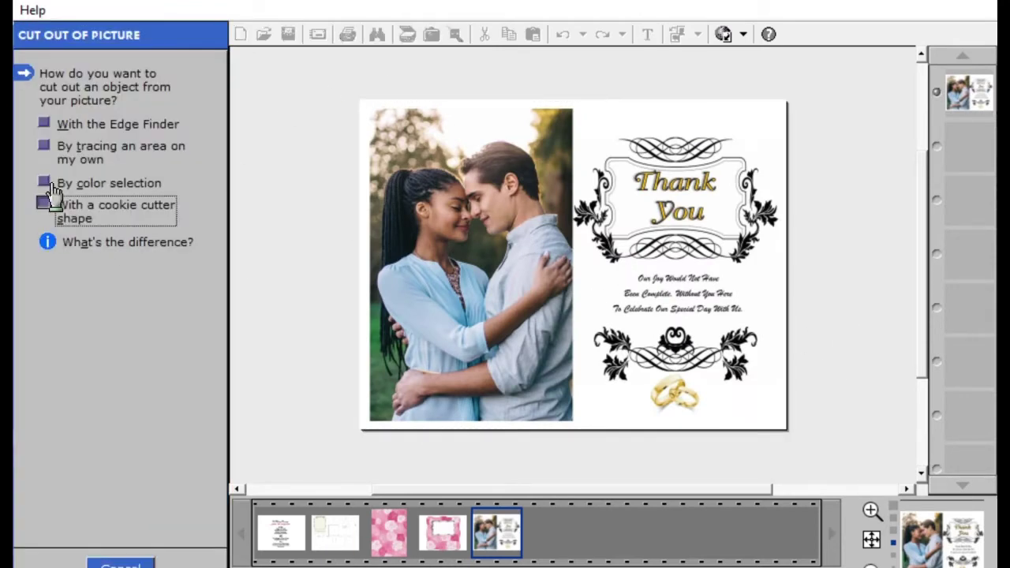
# - Cut the couple out of the card with the square cookie cutter, narrowed to the photo's width, and put the cutout in its own picture
pyautogui.click(46, 204)
pyautogui.moveTo(598, 223); pyautogui.dragTo(529, 219)
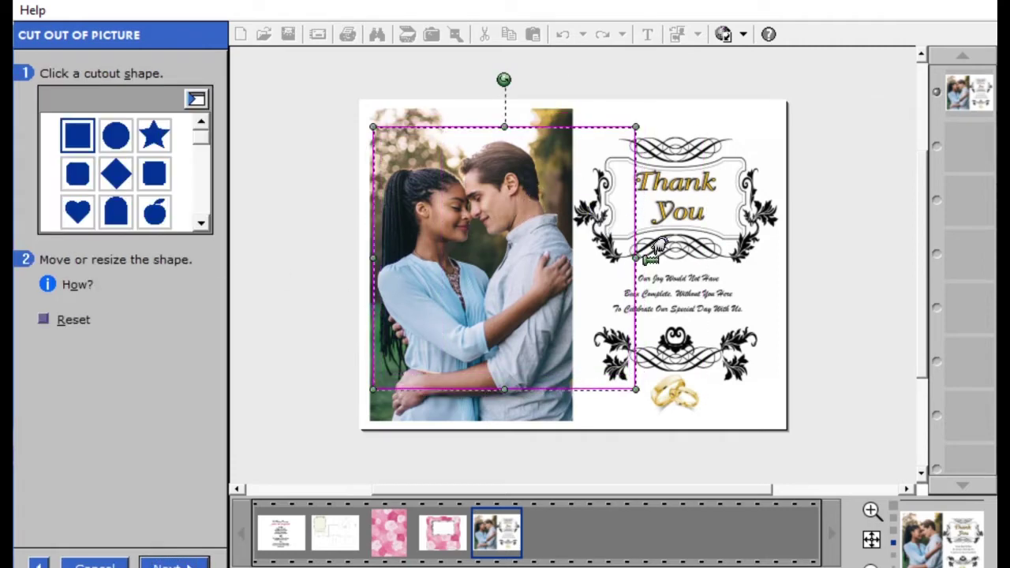
pyautogui.moveTo(654, 251); pyautogui.dragTo(591, 268)
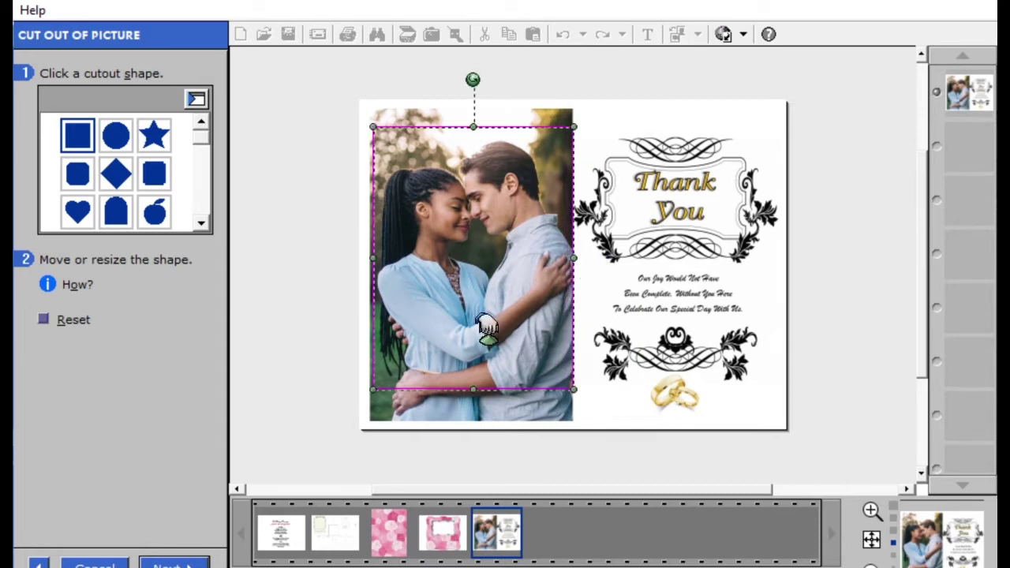
pyautogui.click(171, 562)
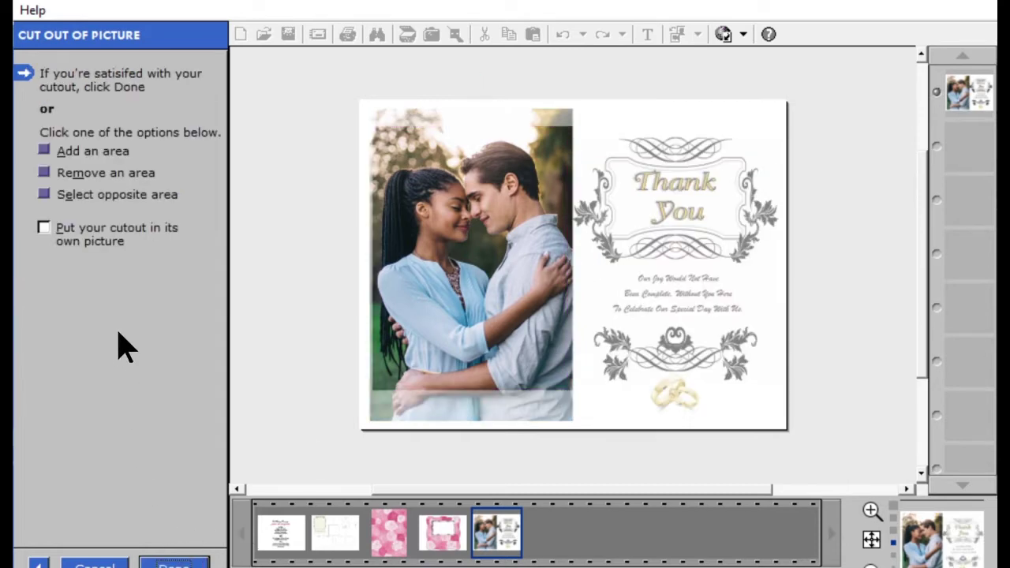
pyautogui.click(98, 226)
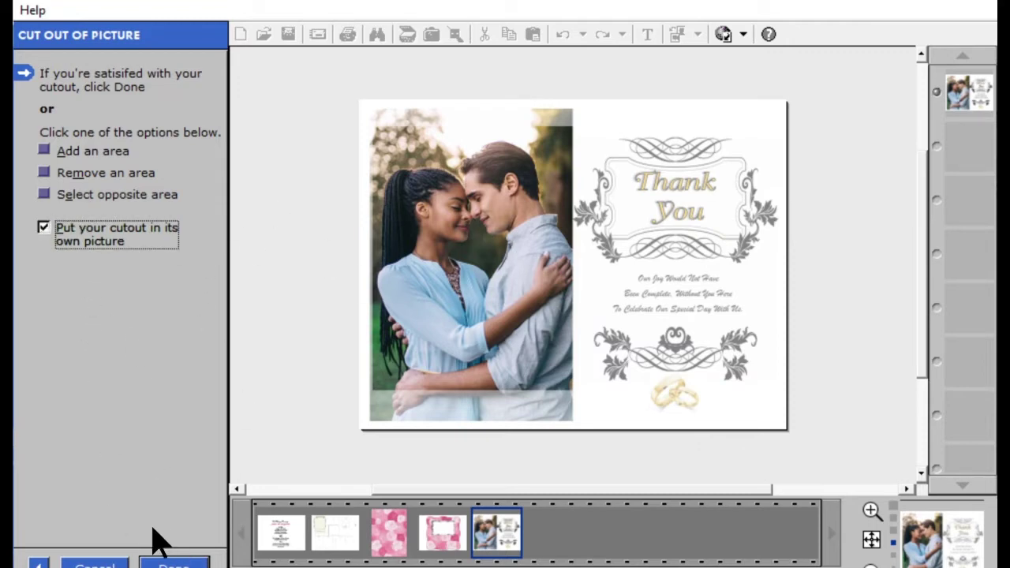
pyautogui.click(172, 558)
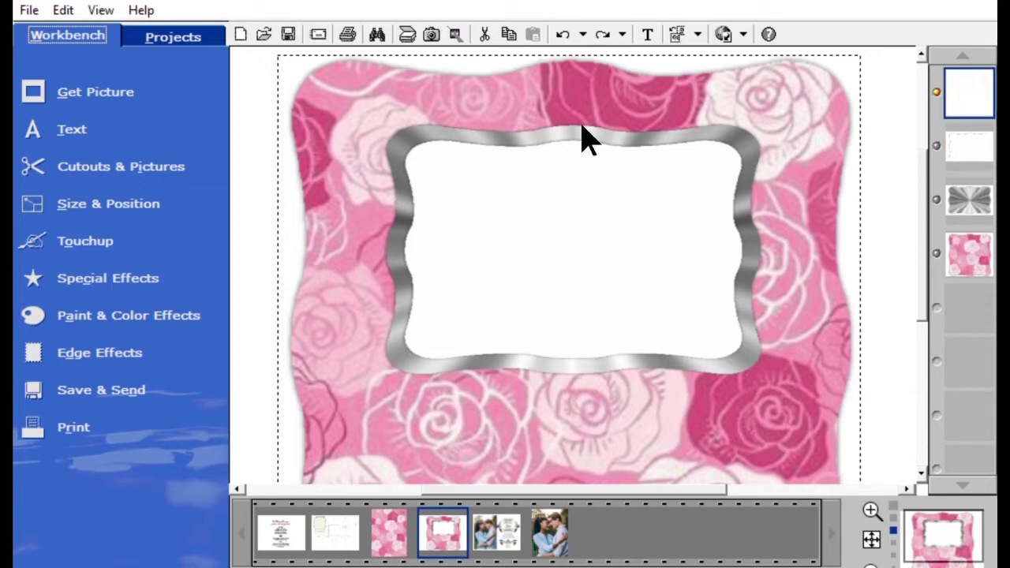
# - Fill the white cutout inside the silver frame with the couple picture and shrink the fill so both faces show
pyautogui.click(176, 166)
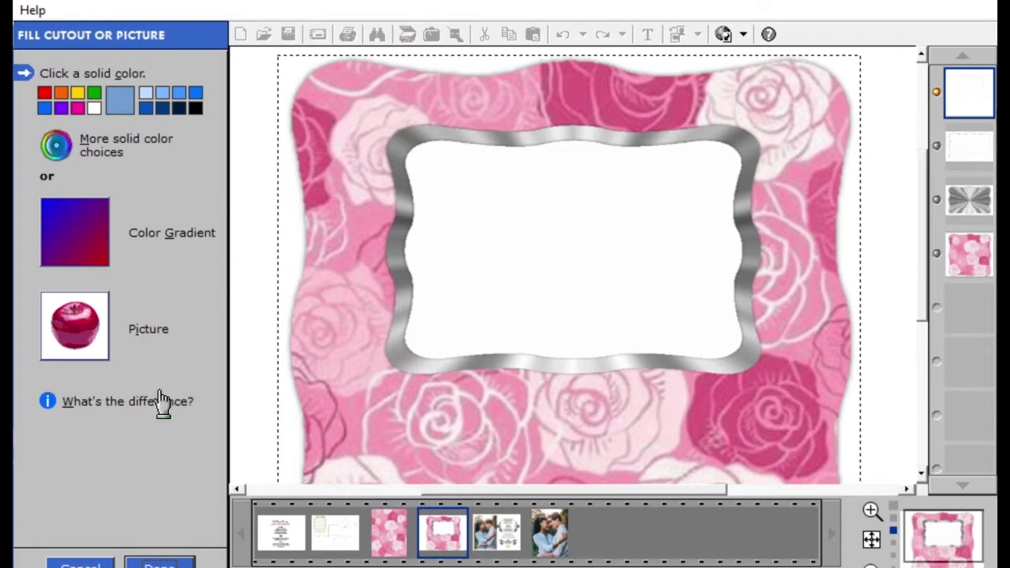
pyautogui.click(88, 327)
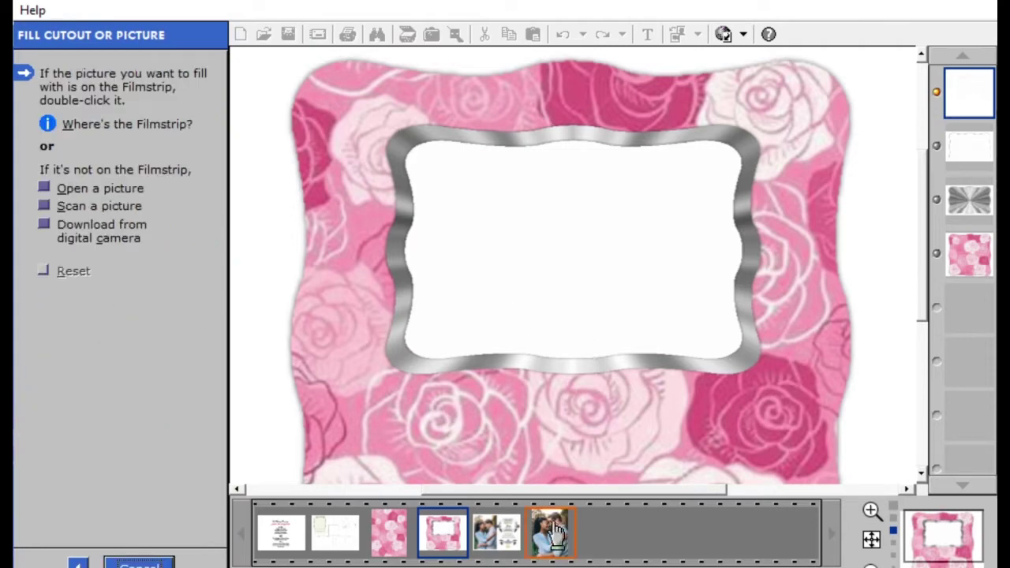
pyautogui.moveTo(615, 246); pyautogui.dragTo(623, 251)
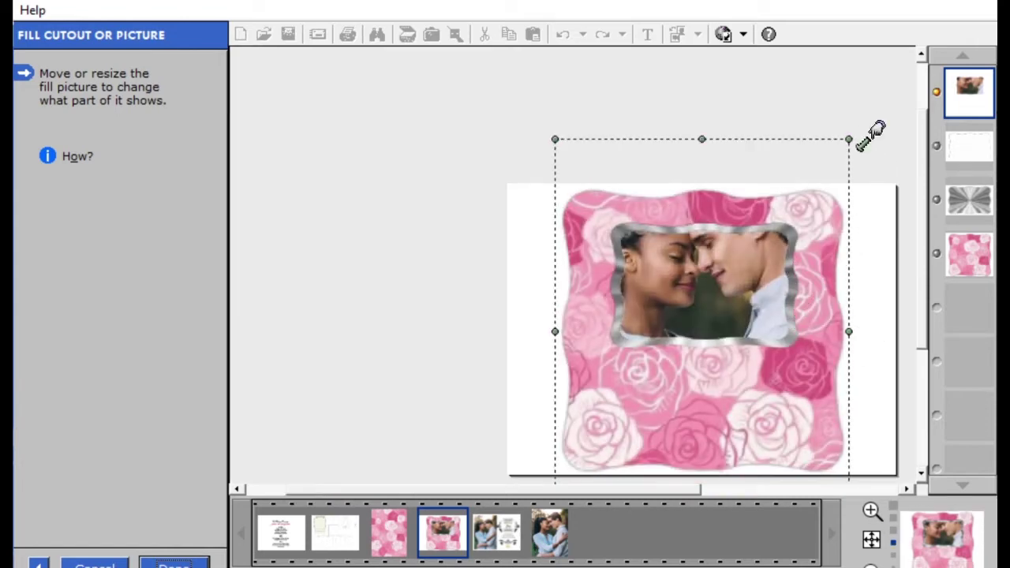
pyautogui.moveTo(869, 139); pyautogui.dragTo(834, 237)
pyautogui.scroll(-2, 919, 229)
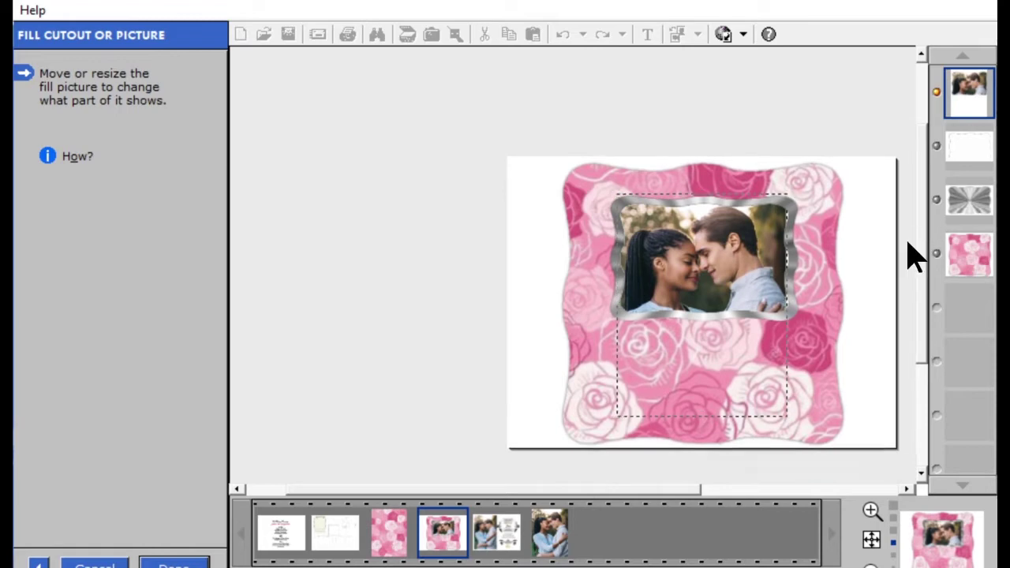
pyautogui.scroll(-1, 916, 256)
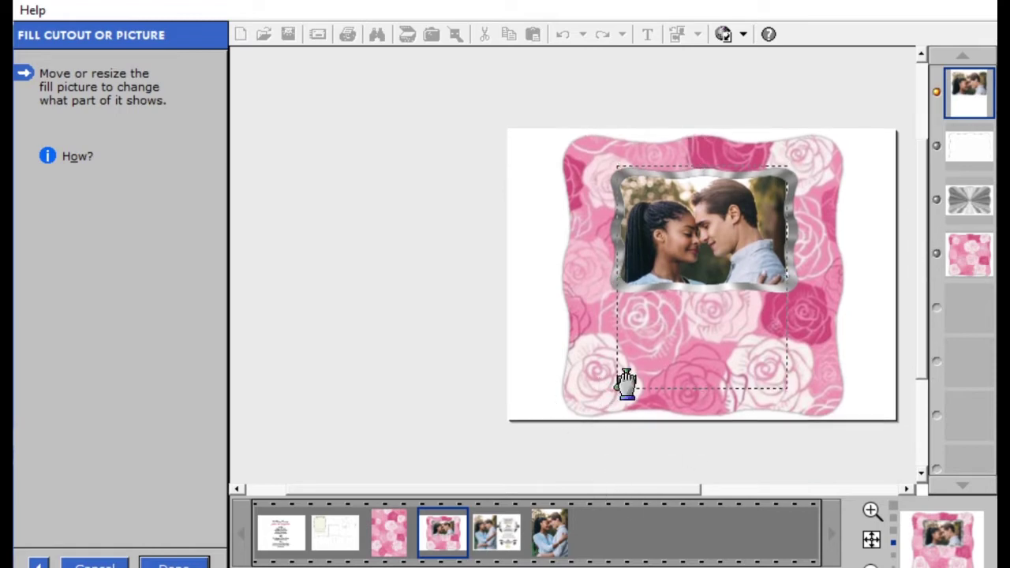
pyautogui.scroll(1, 858, 322)
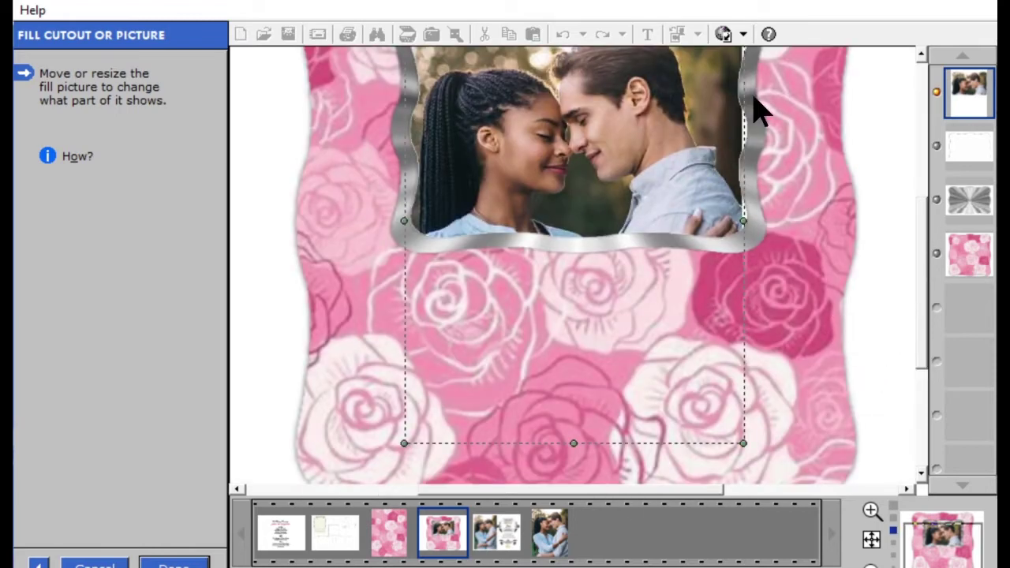
pyautogui.scroll(3, 924, 332)
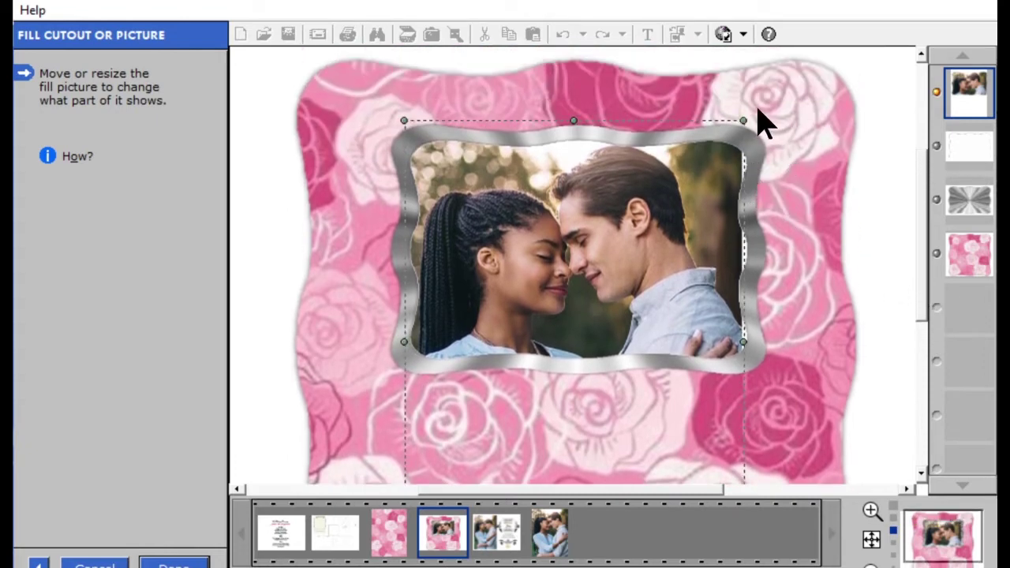
pyautogui.scroll(2, 929, 260)
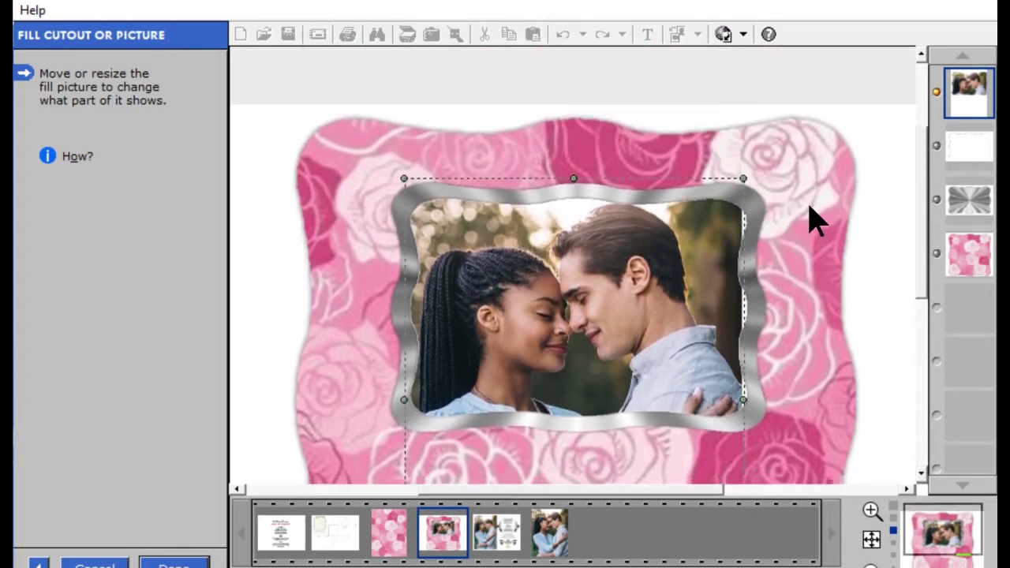
# - Fine-tune the fill picture's size and position until it covers the whole opening of the silver frame, and accept the fill
pyautogui.moveTo(756, 179); pyautogui.dragTo(766, 162)
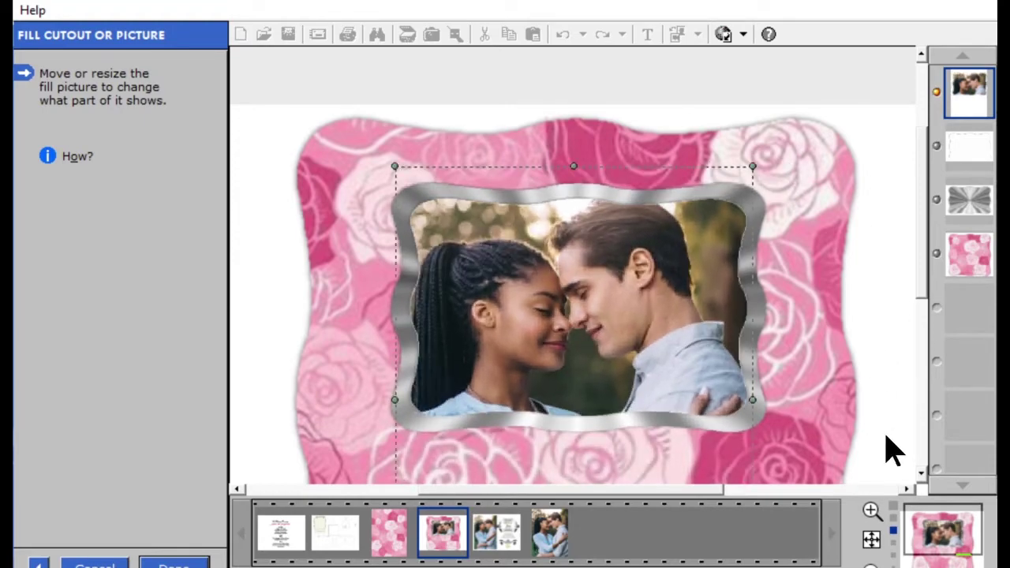
pyautogui.click(404, 154)
pyautogui.moveTo(404, 154); pyautogui.dragTo(418, 165)
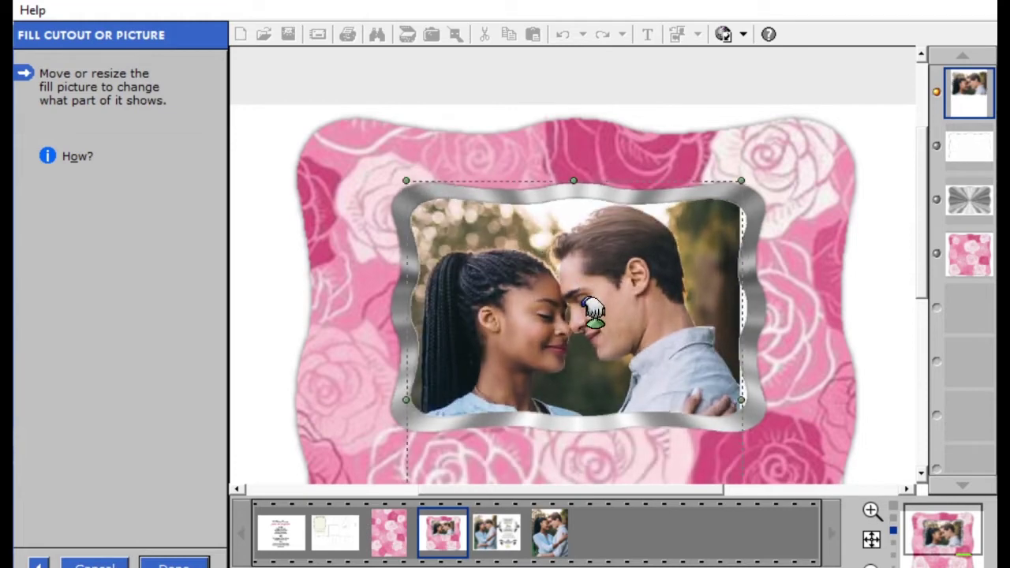
pyautogui.moveTo(594, 310); pyautogui.dragTo(602, 310)
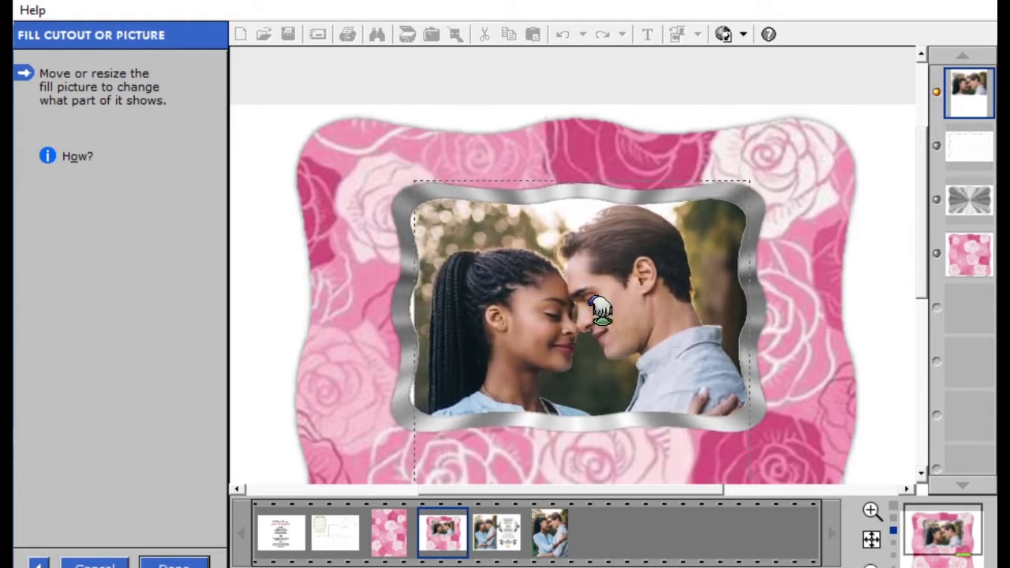
pyautogui.moveTo(429, 165); pyautogui.dragTo(431, 166)
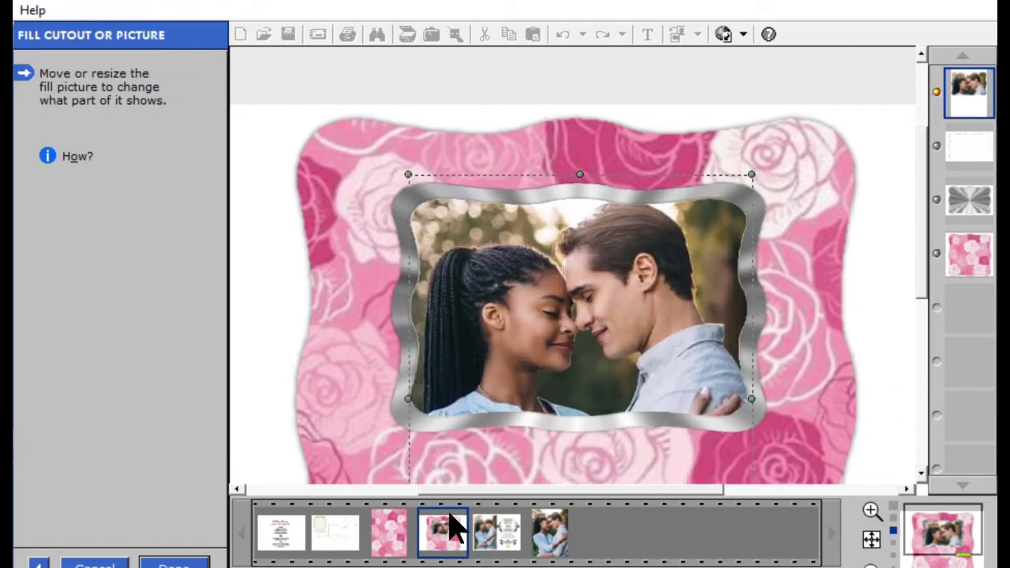
pyautogui.click(422, 162)
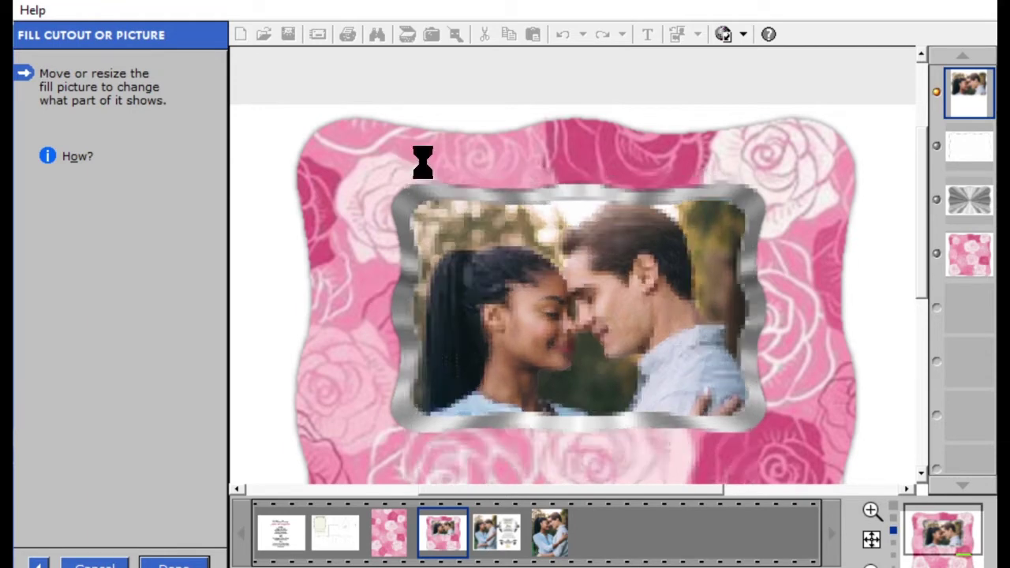
pyautogui.click(172, 562)
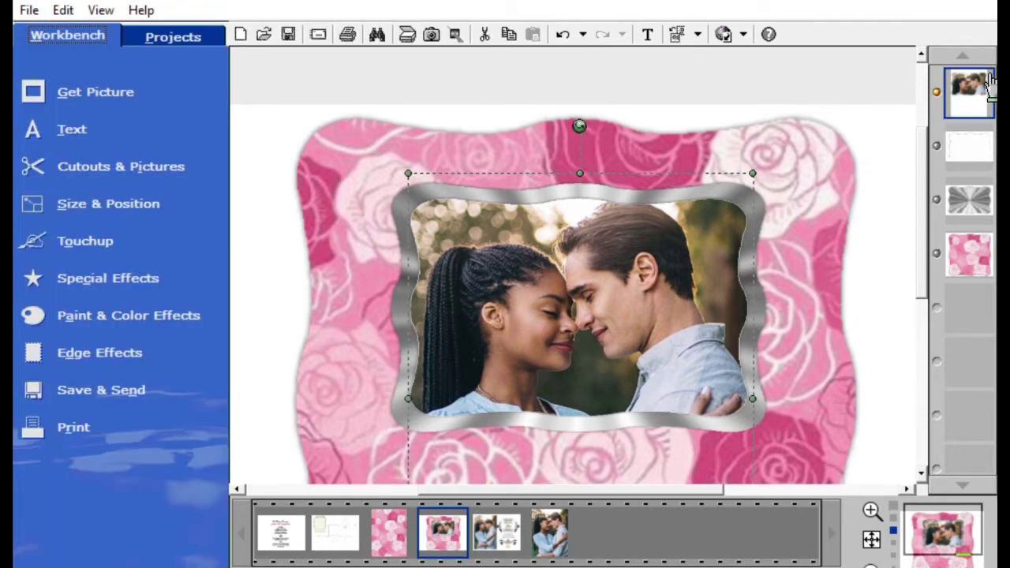
# - Try moving the photo-filled cutout out of the silver frame and undo the move
pyautogui.moveTo(615, 313); pyautogui.dragTo(574, 288)
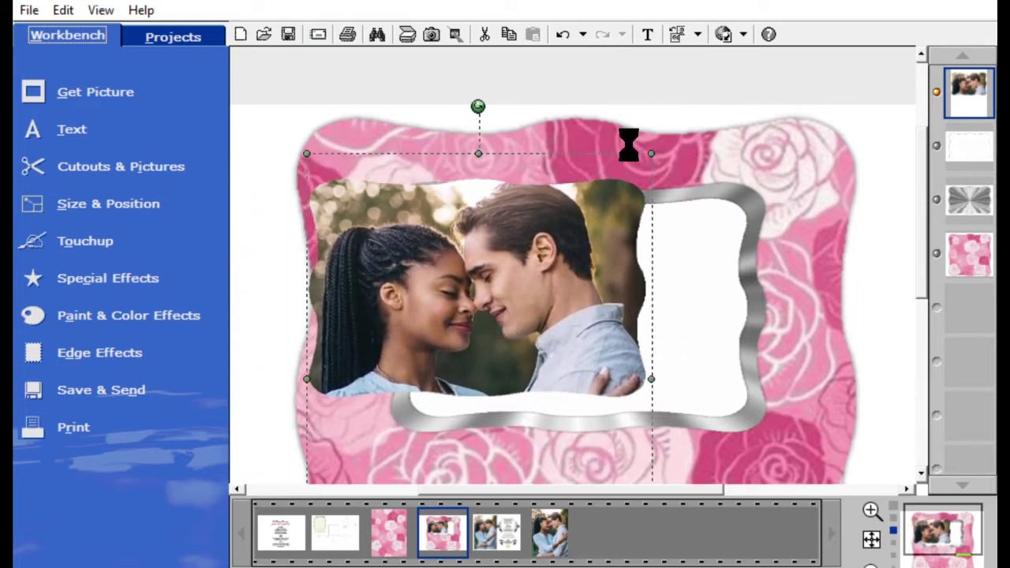
pyautogui.click(563, 31)
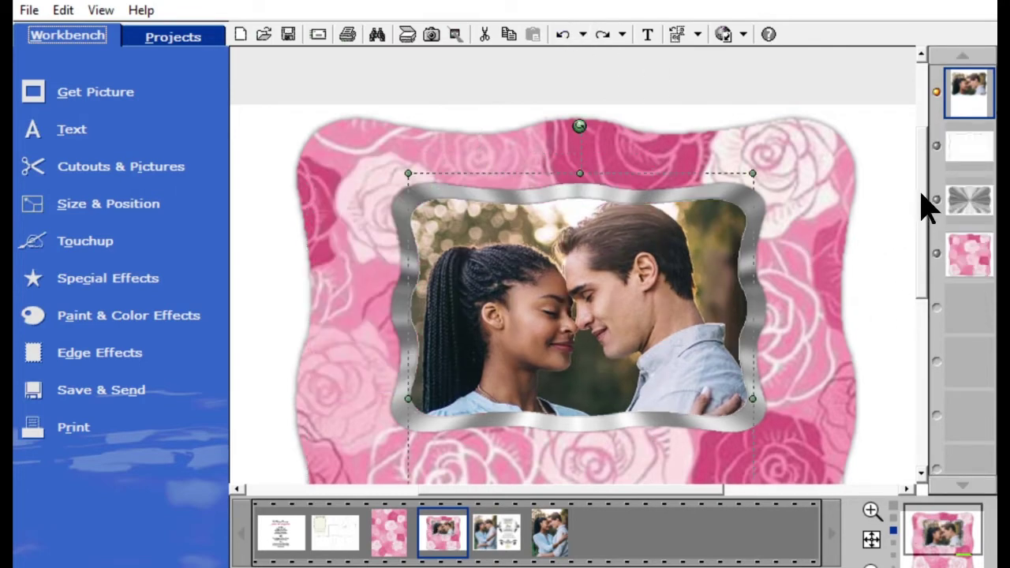
# - Add a white square shape to the fan picture with no cutout selected
pyautogui.scroll(-5, 895, 264)
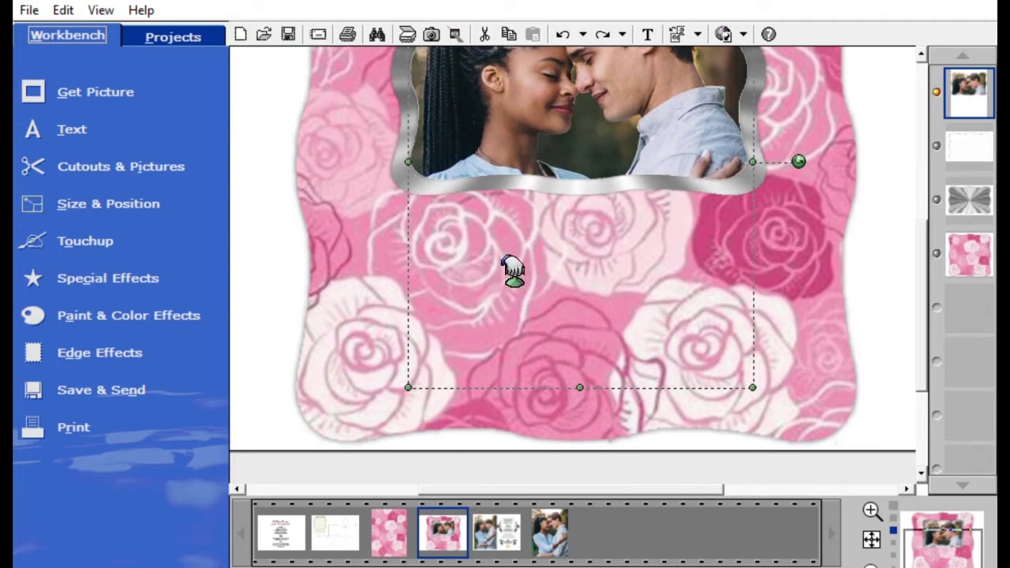
pyautogui.click(464, 428)
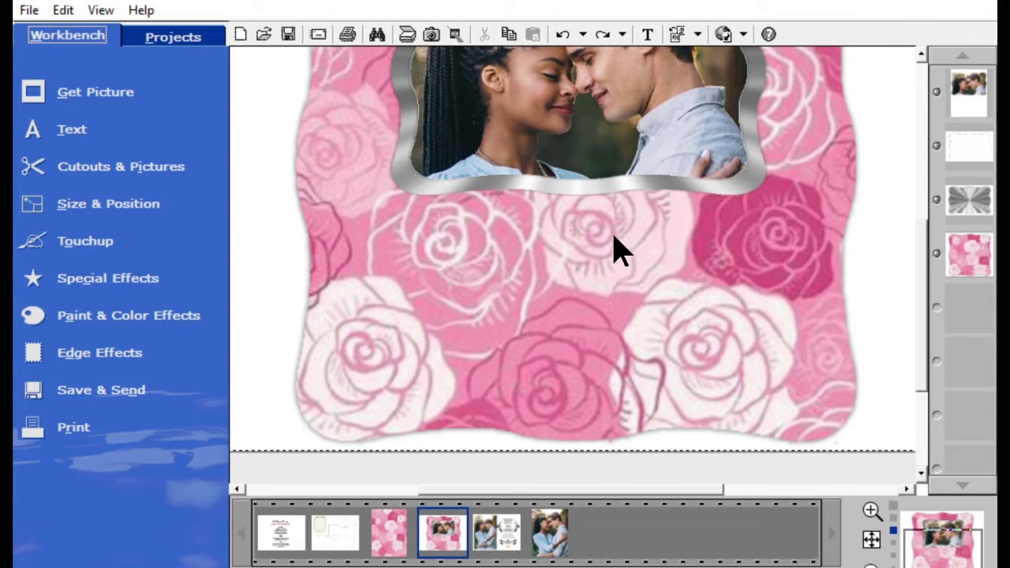
pyautogui.click(114, 164)
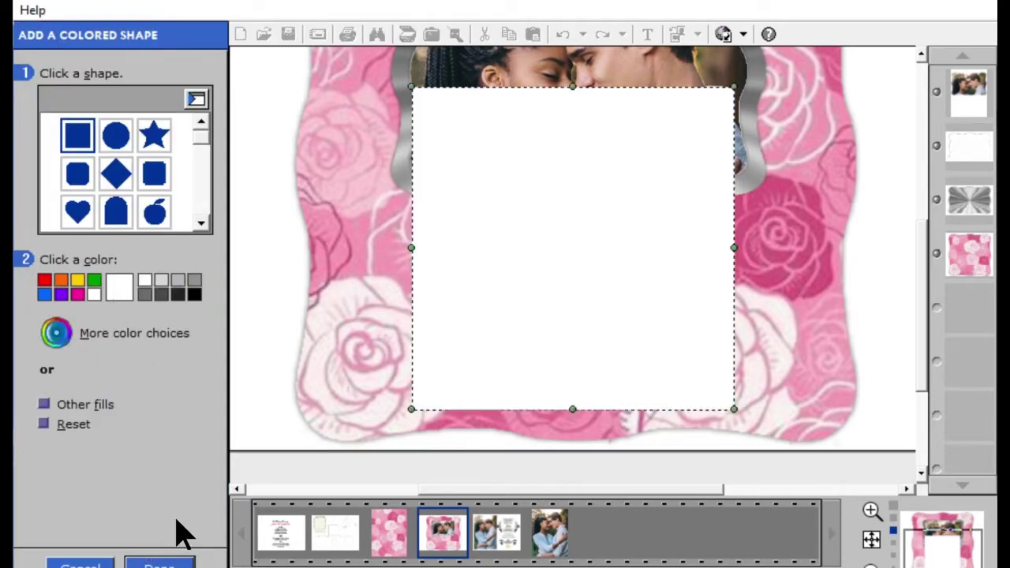
pyautogui.click(175, 562)
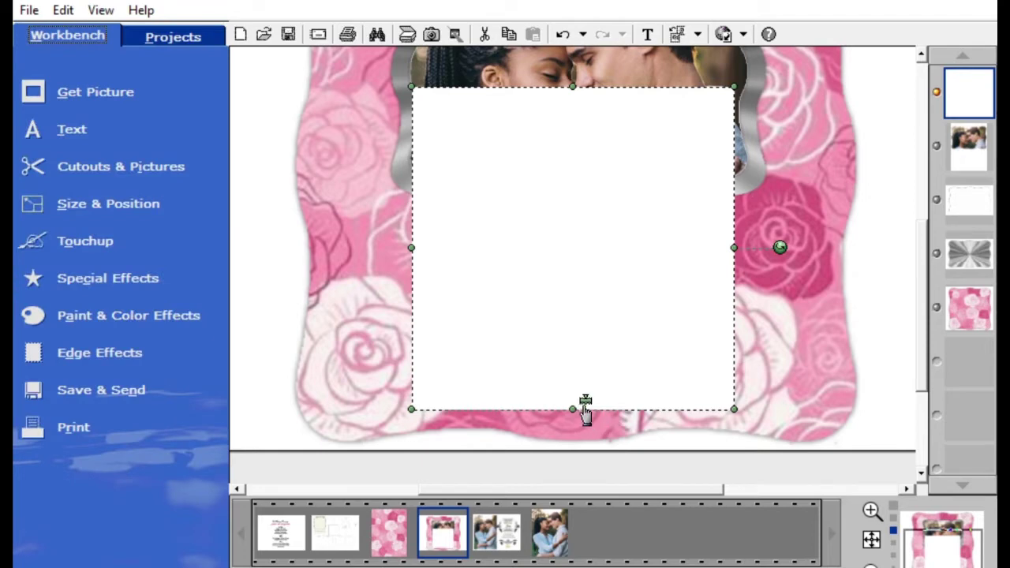
# - Reshape the white square into a wide, low rectangle matching the photo's width and center it on the roses below the silver frame
pyautogui.moveTo(585, 409); pyautogui.dragTo(604, 274)
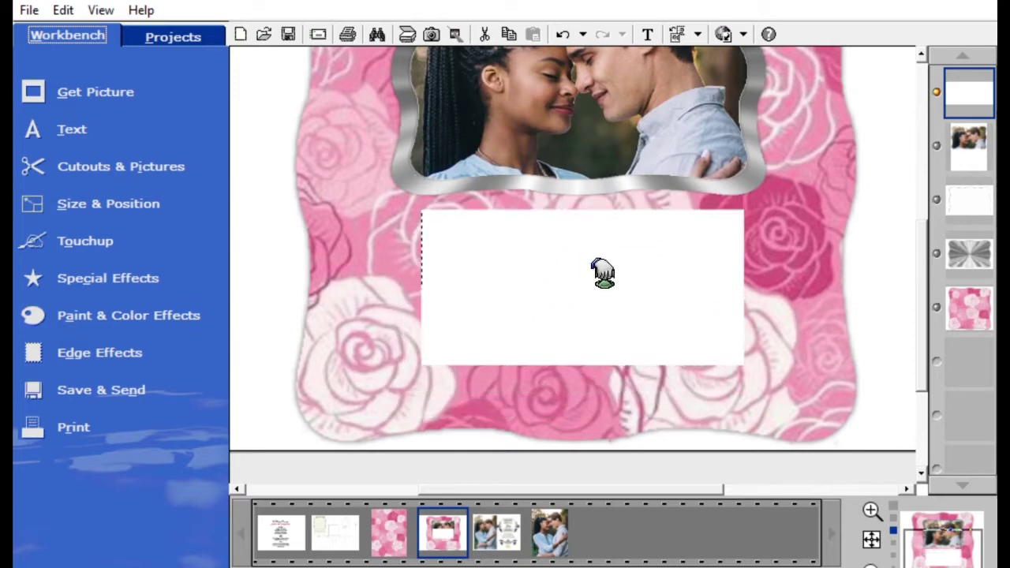
pyautogui.moveTo(426, 283); pyautogui.dragTo(412, 288)
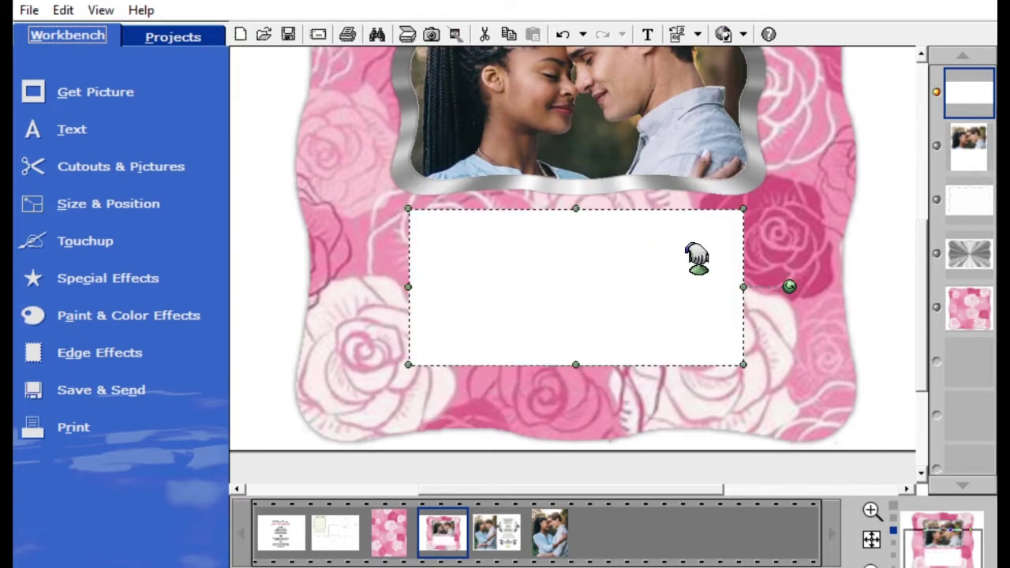
pyautogui.moveTo(745, 287); pyautogui.dragTo(755, 287)
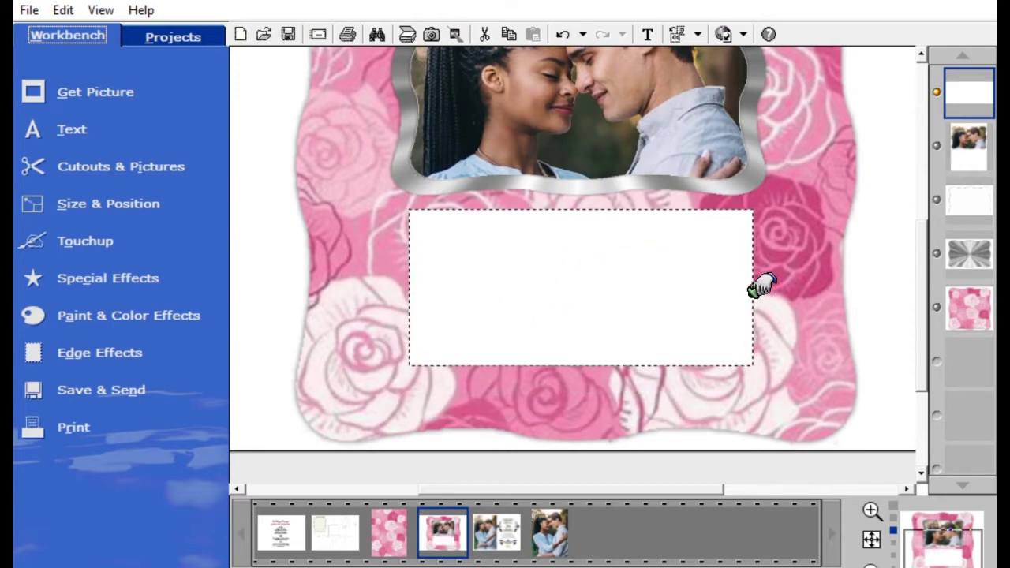
pyautogui.moveTo(603, 360); pyautogui.dragTo(604, 328)
pyautogui.moveTo(604, 270); pyautogui.dragTo(602, 297)
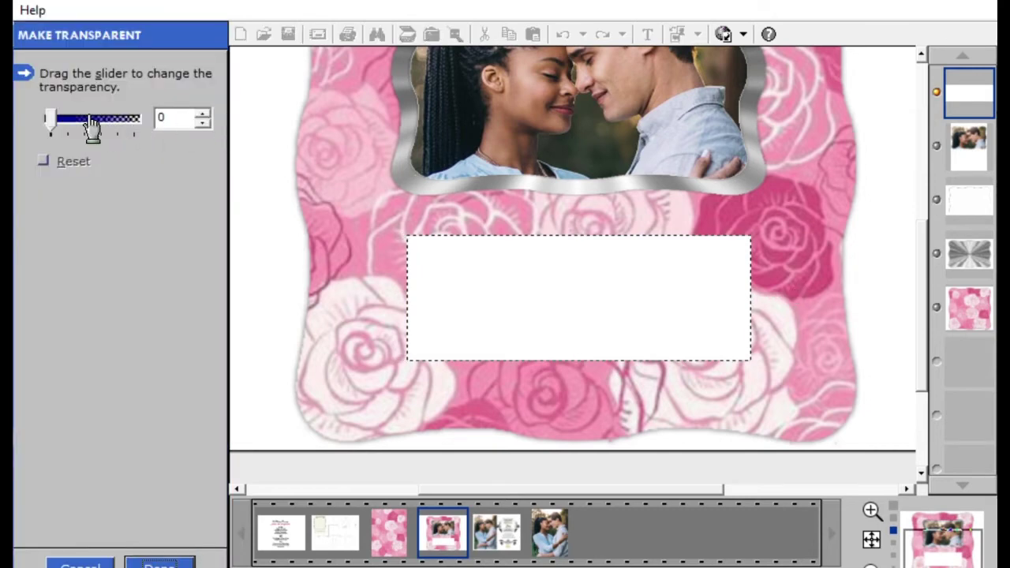
# - Set the white rectangle's transparency to 29
pyautogui.click(62, 118)
pyautogui.moveTo(66, 119); pyautogui.dragTo(89, 116)
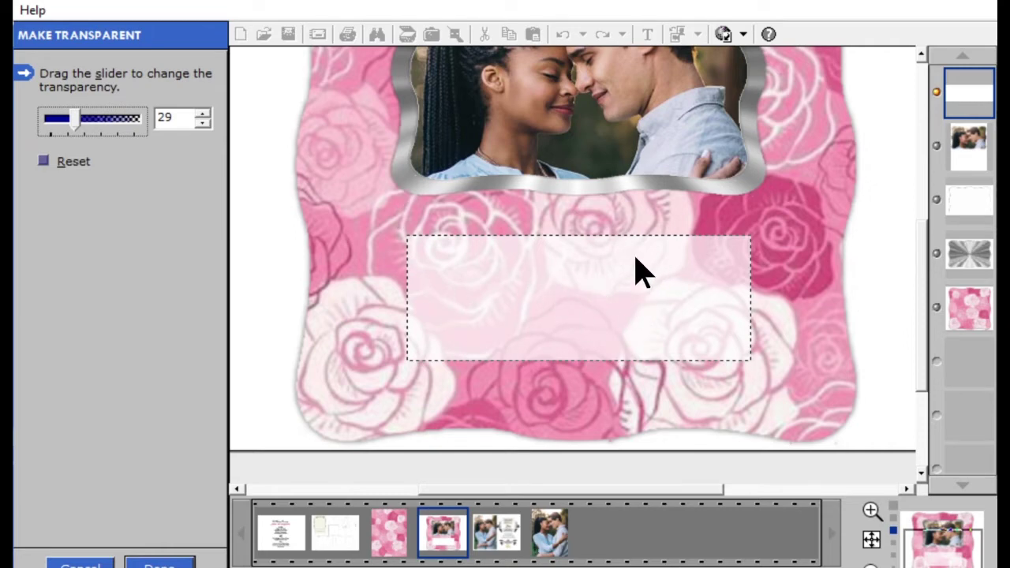
pyautogui.click(166, 559)
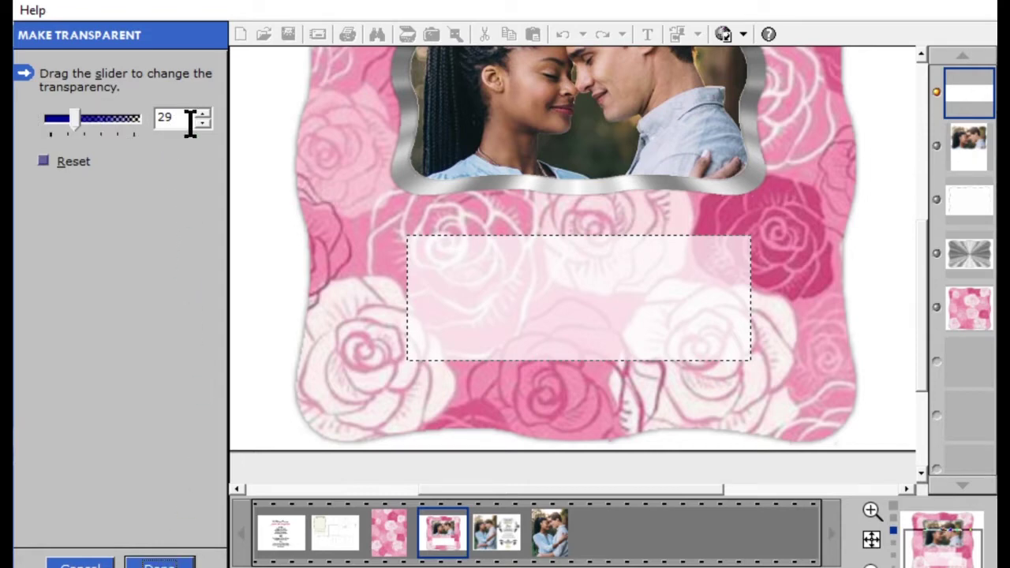
pyautogui.click(174, 559)
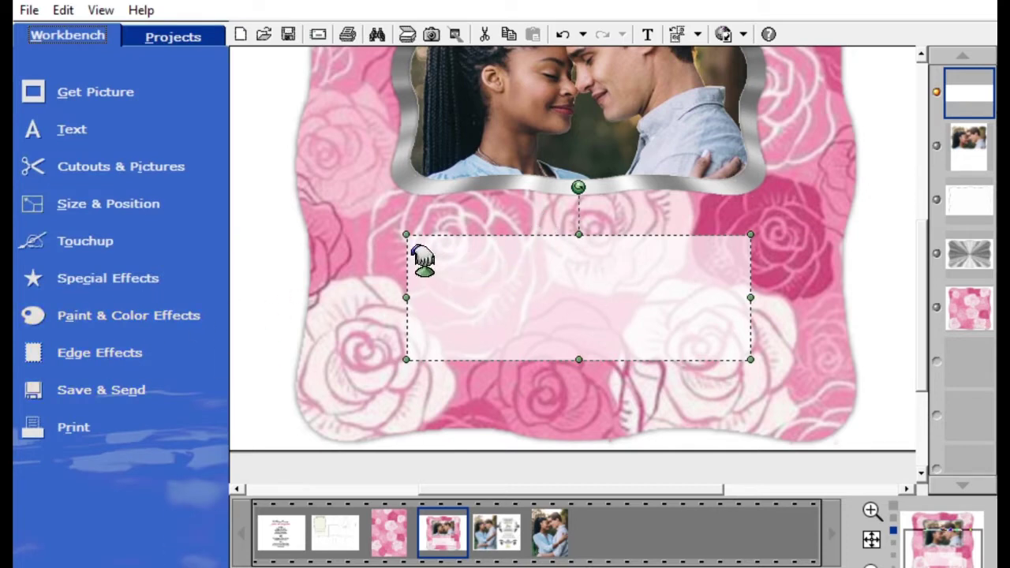
pyautogui.click(266, 322)
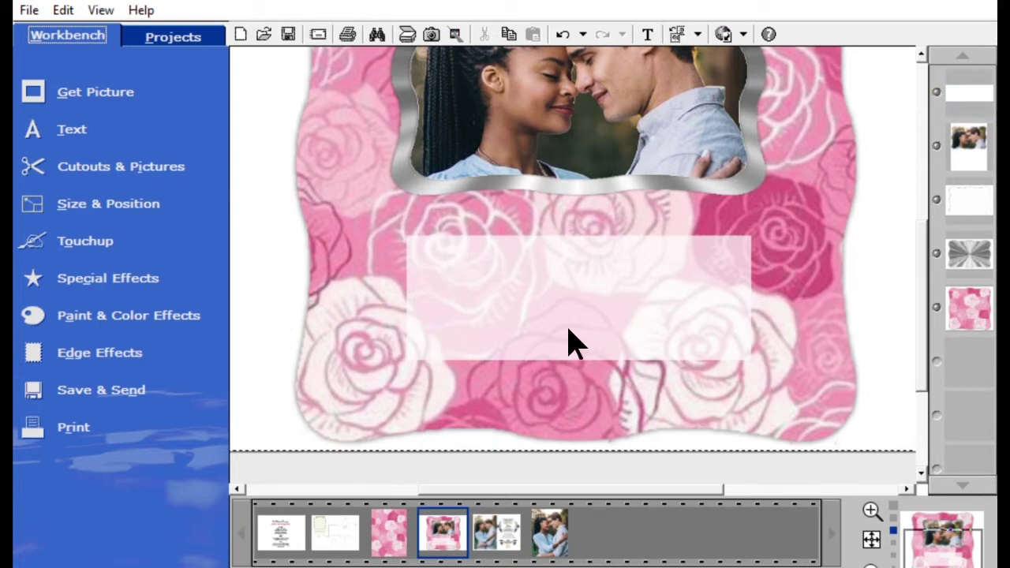
# - Apply soft edges with a softness of 15 to the translucent white rectangle
pyautogui.click(511, 297)
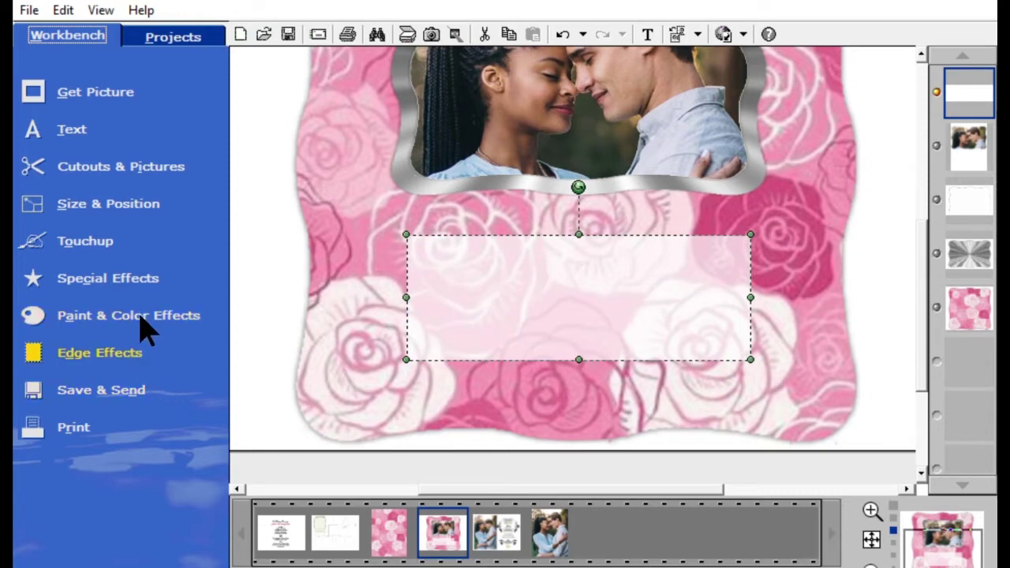
pyautogui.click(117, 347)
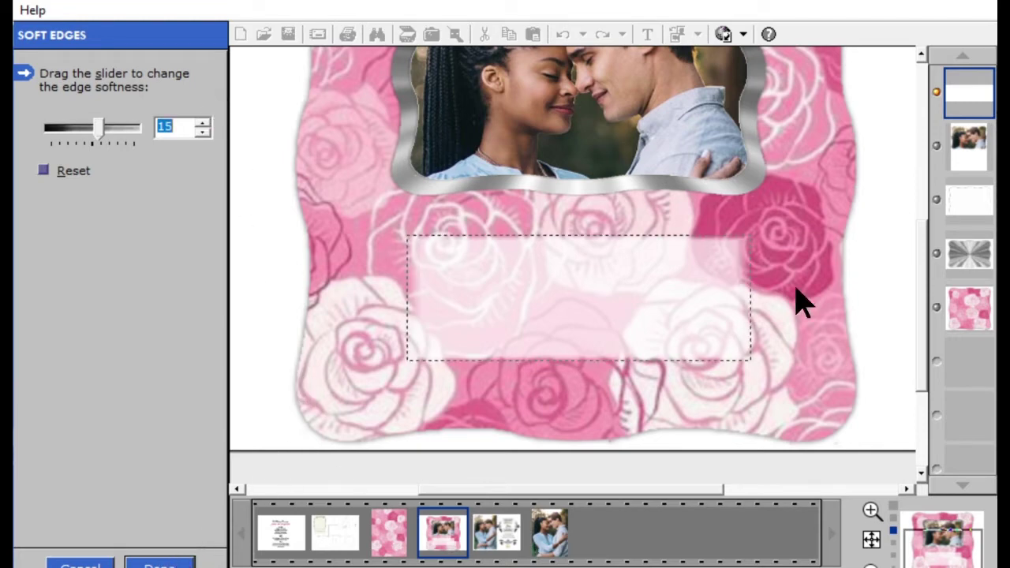
pyautogui.click(158, 562)
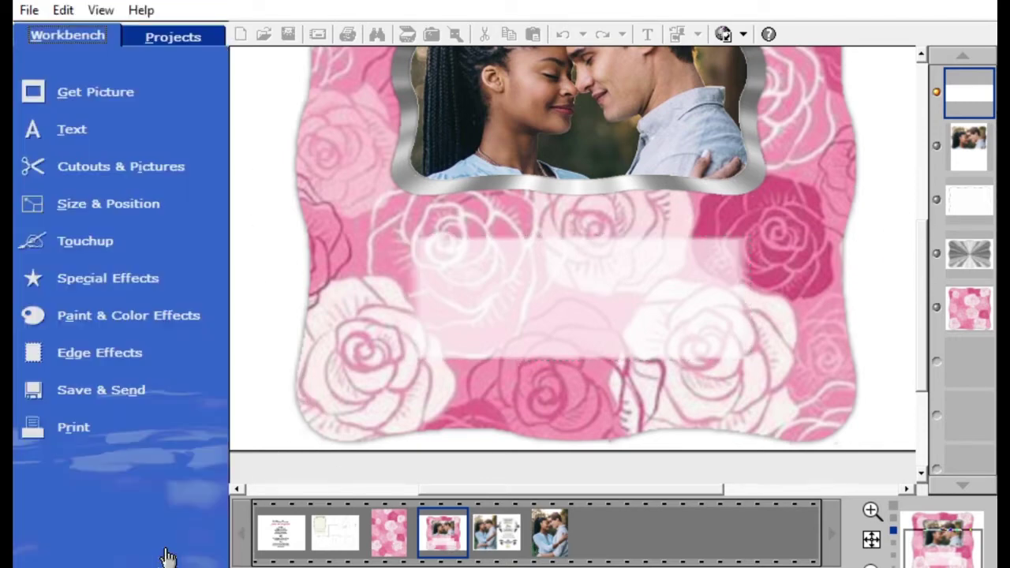
pyautogui.click(878, 265)
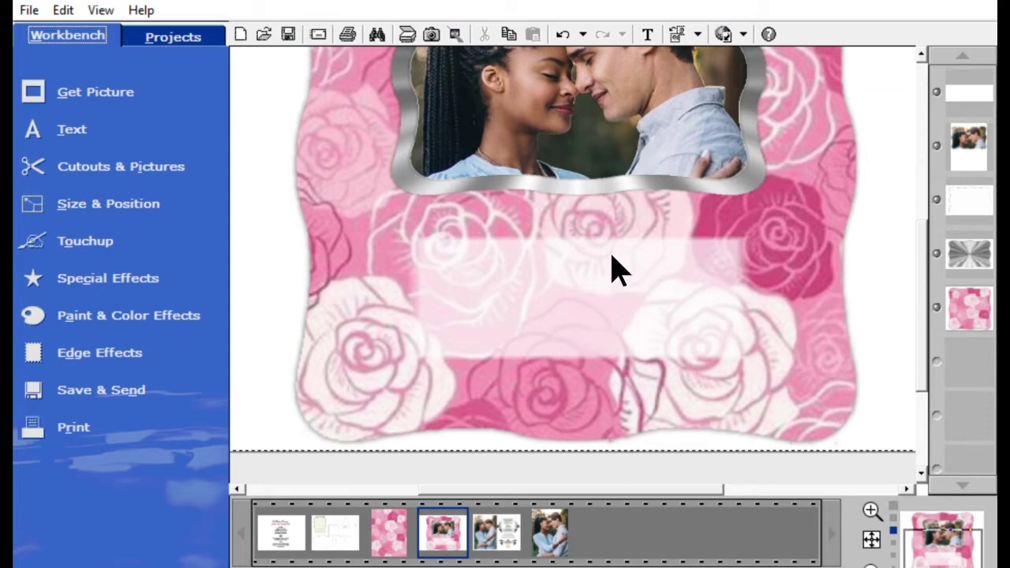
# - Start a new text object and color it dark pink by sampling the rose background near the white panel
pyautogui.click(75, 124)
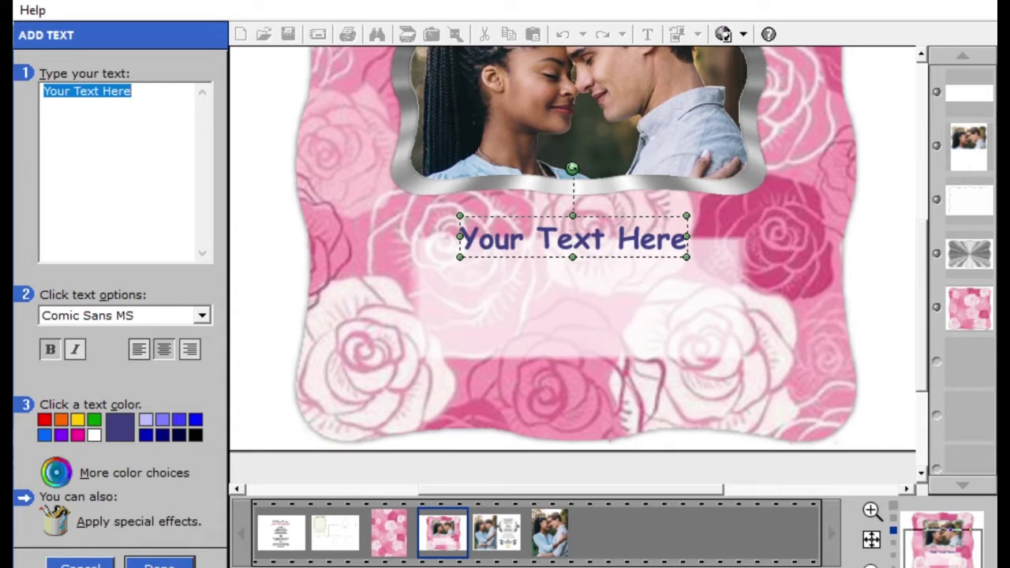
pyautogui.click(60, 466)
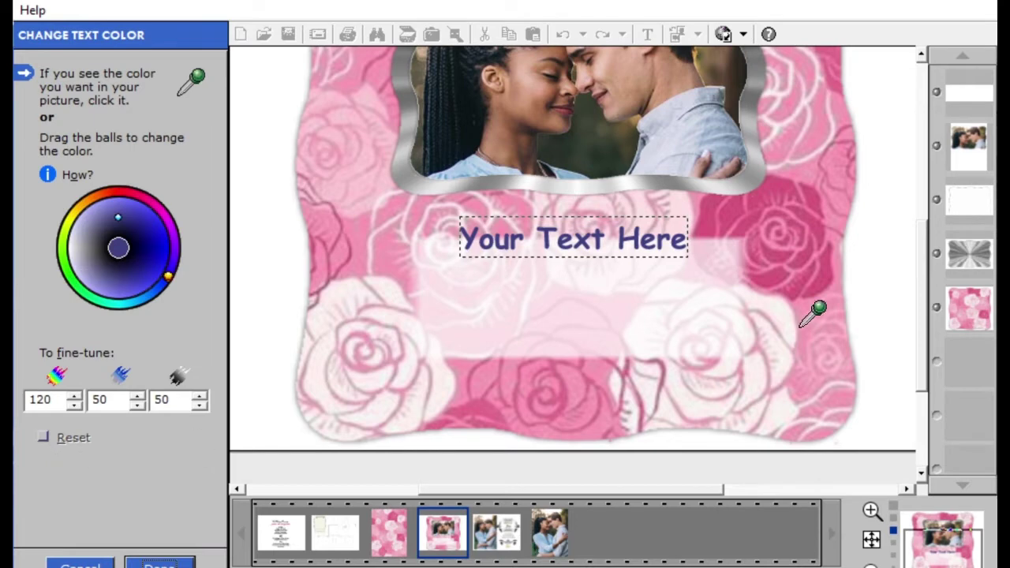
pyautogui.click(731, 223)
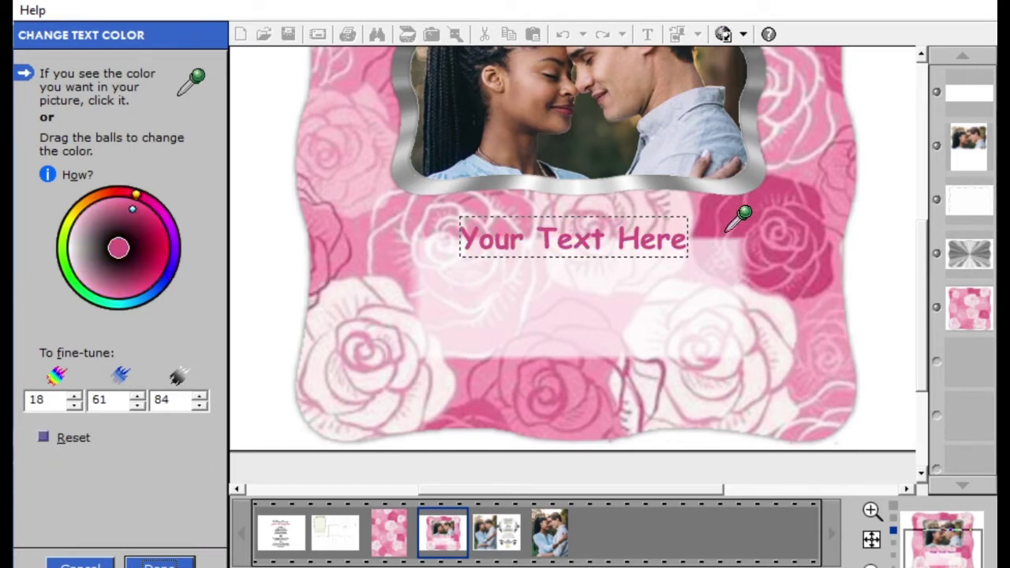
pyautogui.click(169, 555)
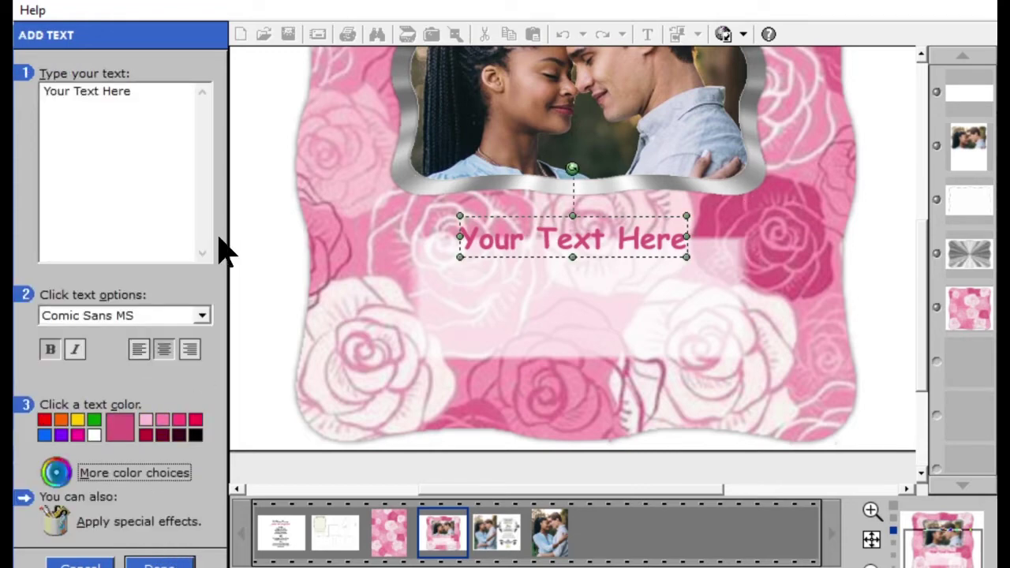
# - Replace the new text object's placeholder with the couple's first names joined by an ampersand
pyautogui.moveTo(155, 92); pyautogui.dragTo(95, 95)
pyautogui.click(156, 94)
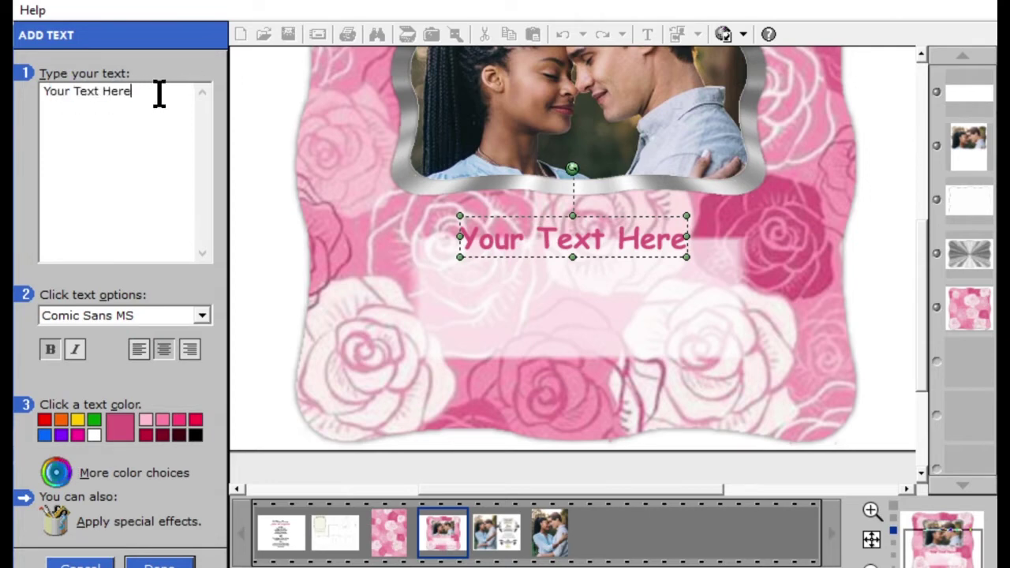
pyautogui.moveTo(168, 91); pyautogui.dragTo(54, 103)
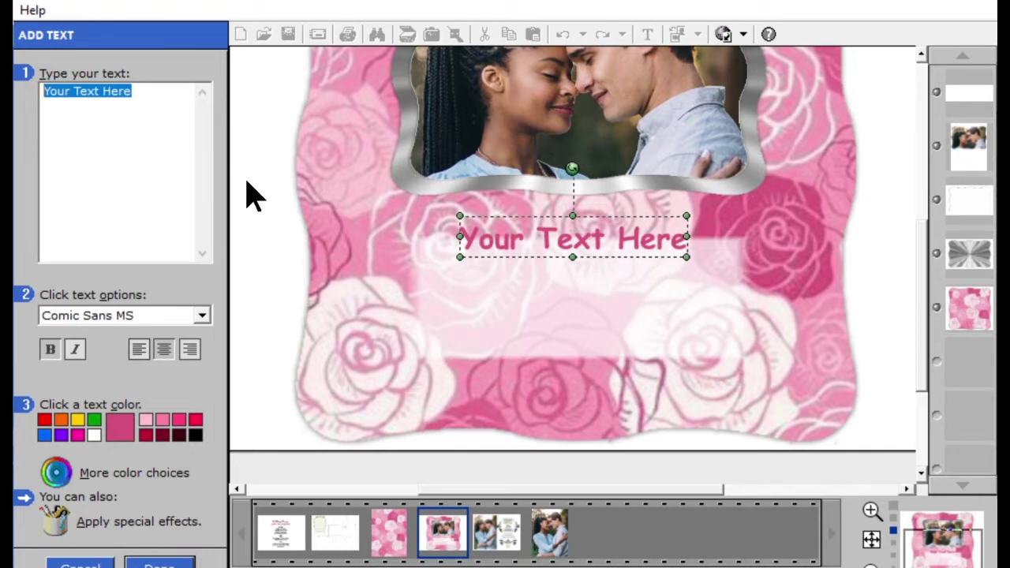
pyautogui.write('Je')
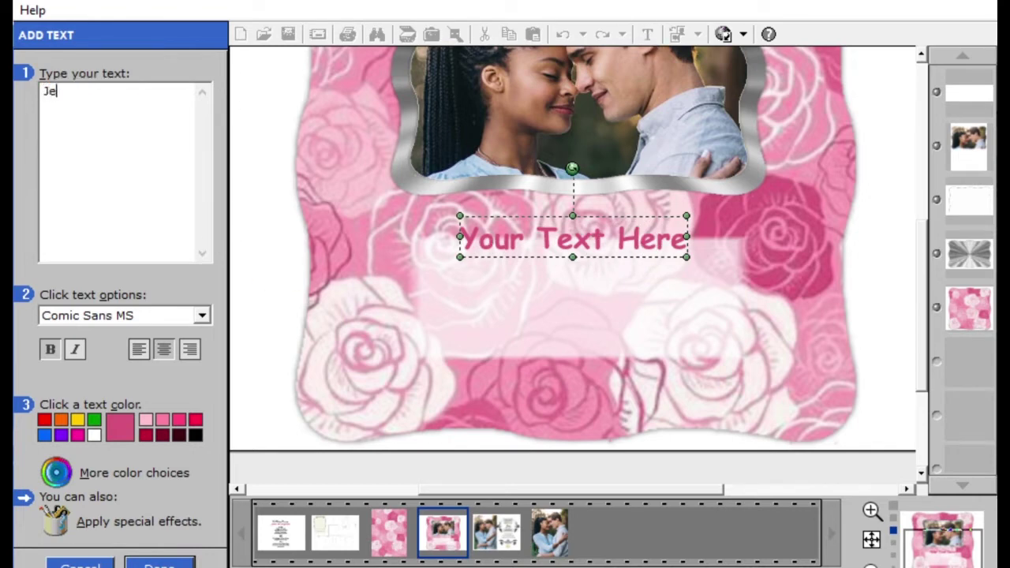
pyautogui.write('ssica ')
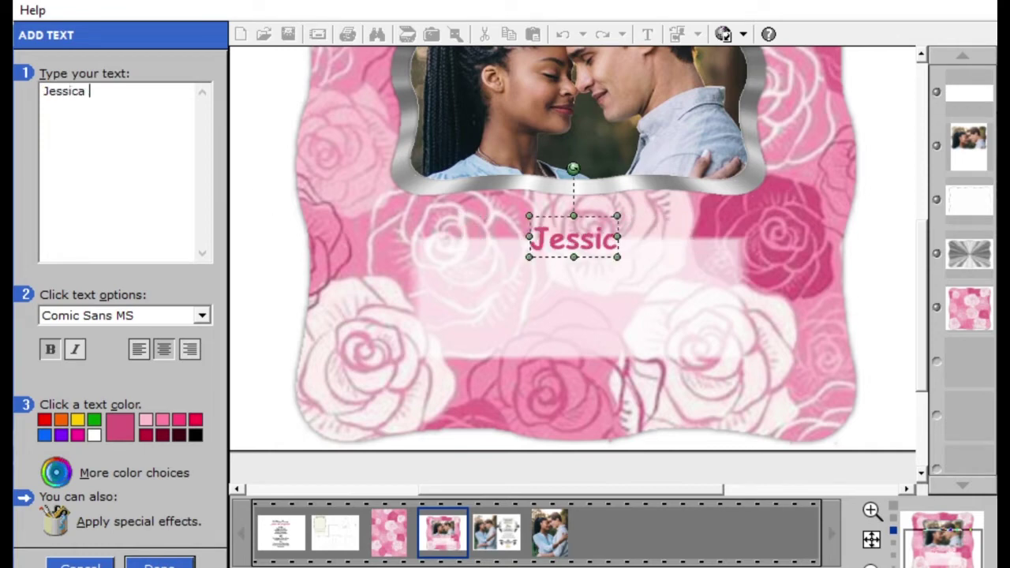
pyautogui.write('& B')
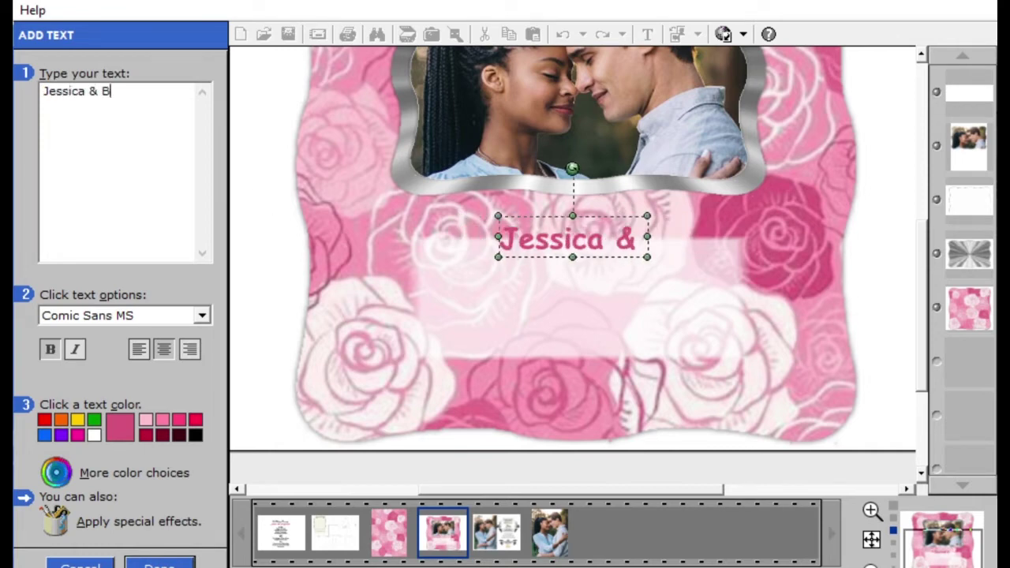
pyautogui.write('enjamin')
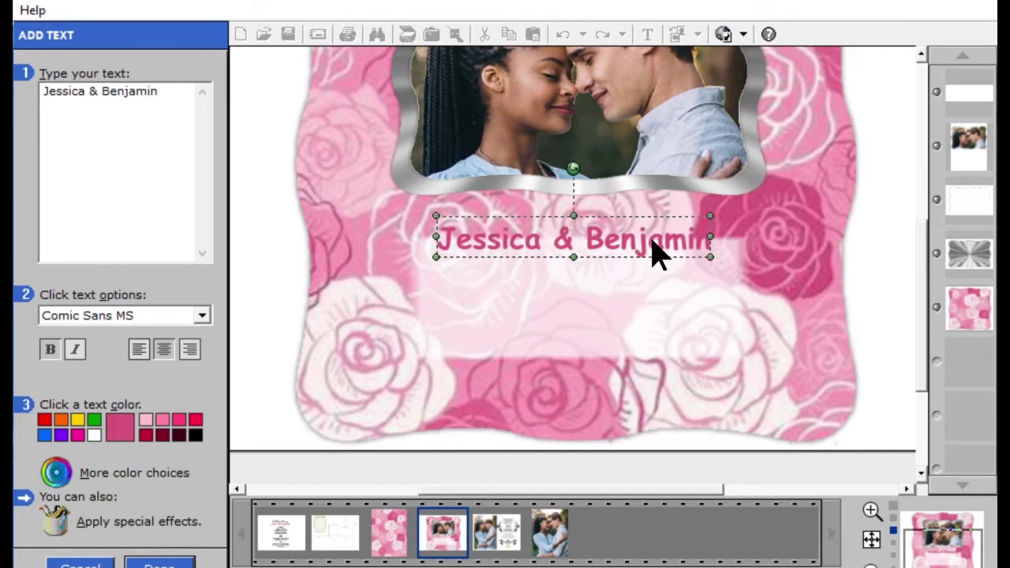
# - Move the couple's names onto the upper part of the translucent white panel
pyautogui.moveTo(665, 230)
pyautogui.mouseDown()
pyautogui.moveTo(667, 270)
pyautogui.moveTo(660, 217)
pyautogui.mouseUp()
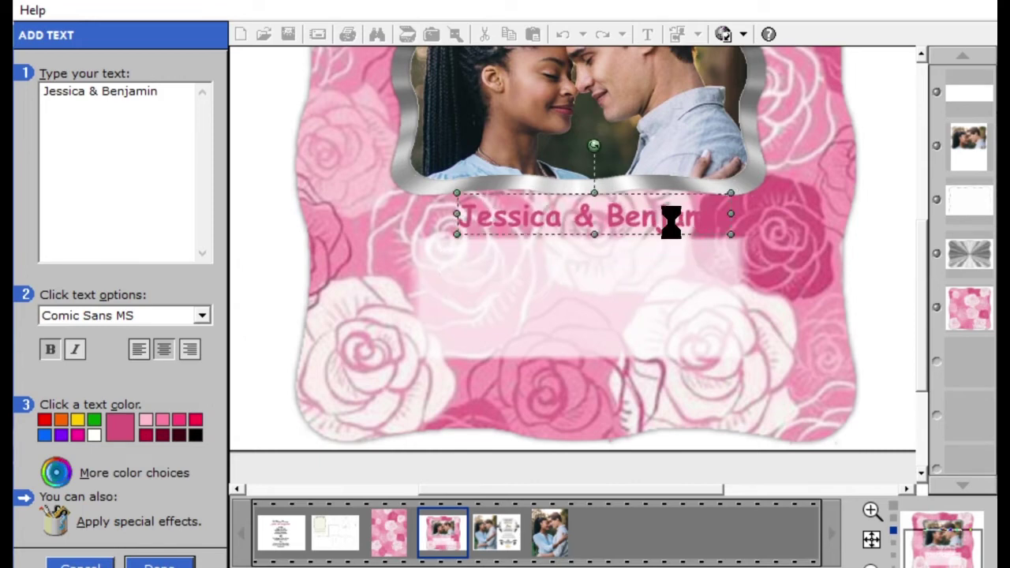
pyautogui.click(673, 212)
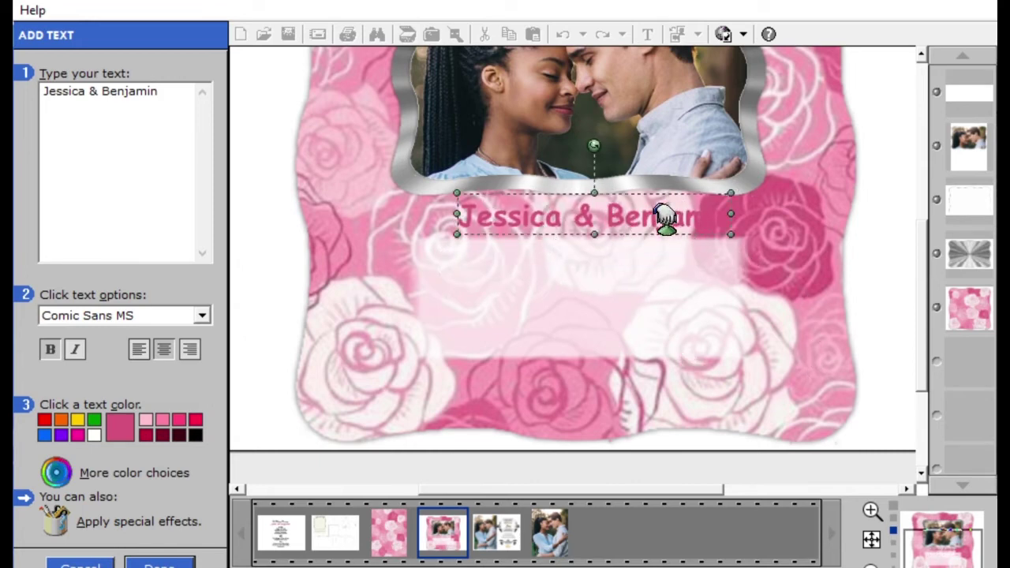
pyautogui.moveTo(665, 212); pyautogui.dragTo(660, 211)
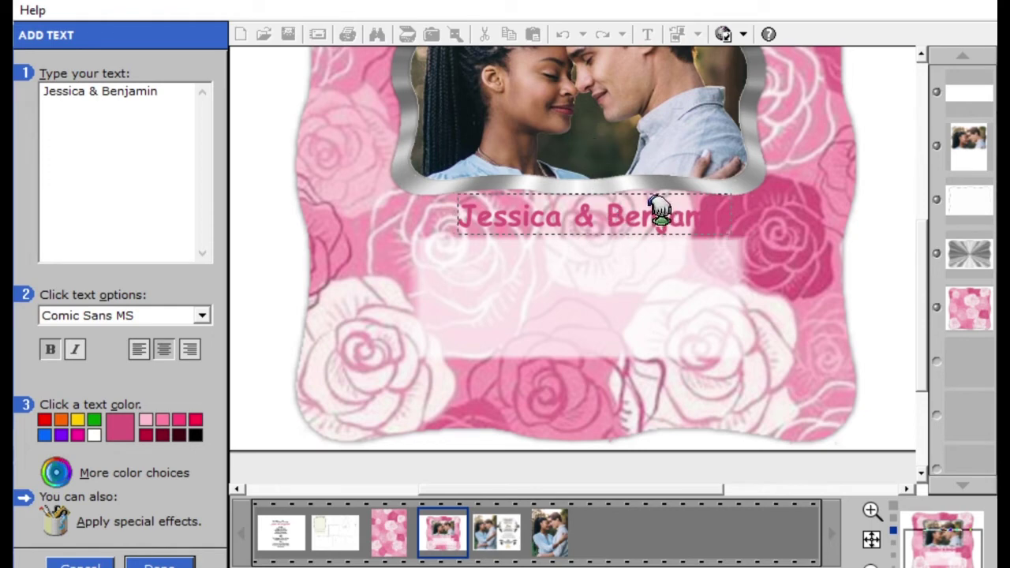
pyautogui.moveTo(660, 212); pyautogui.dragTo(649, 265)
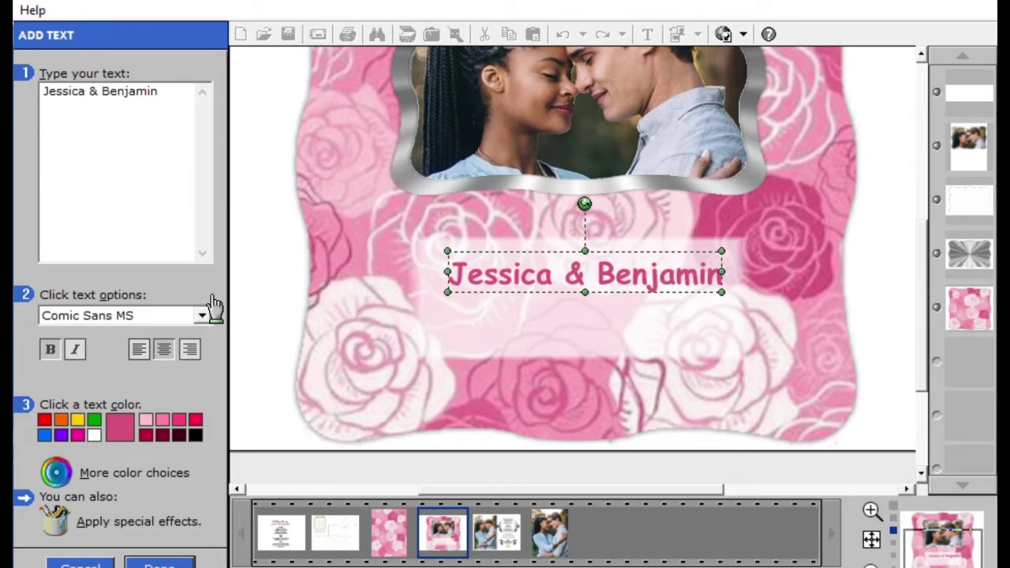
# - Set the font of the couple's names to Elegance
pyautogui.press('e')
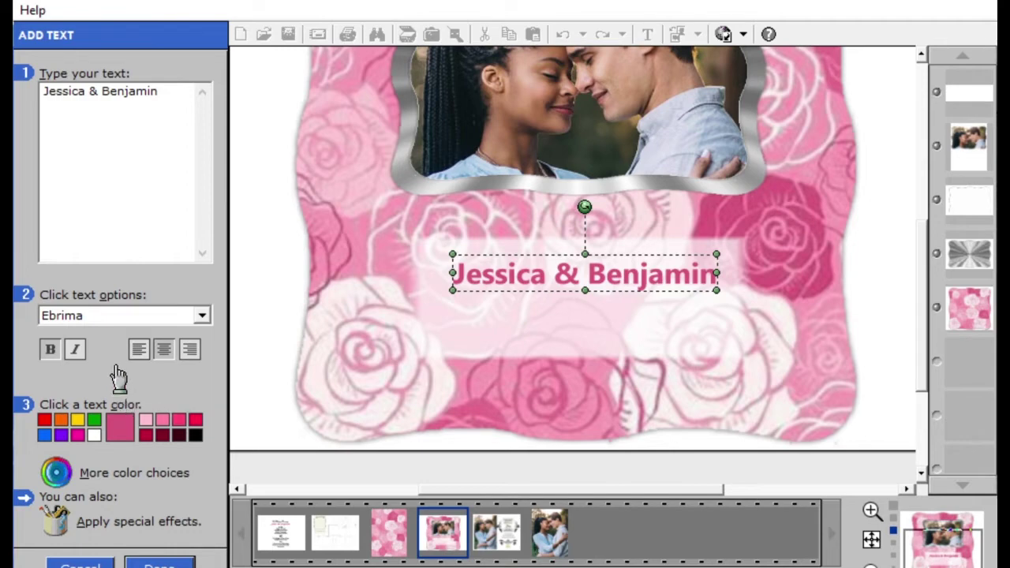
pyautogui.click(203, 313)
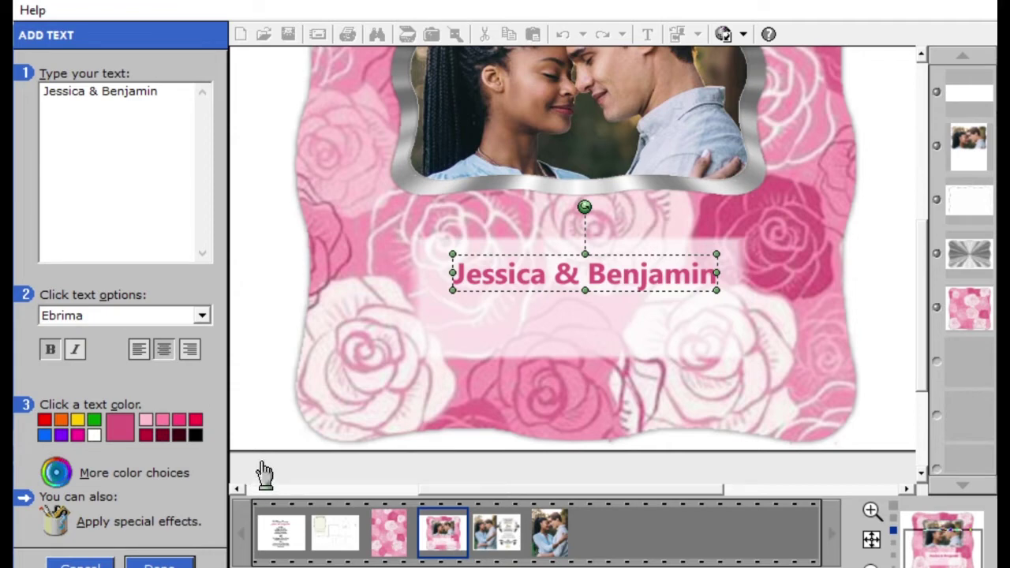
pyautogui.press('Down')
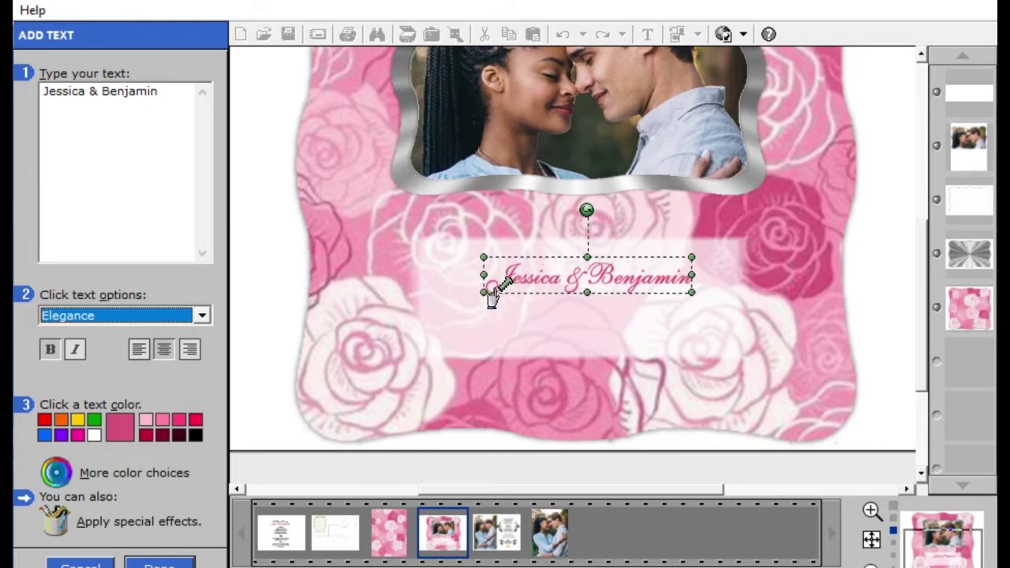
# - Enlarge the couple's names to nearly the white panel's width and place them in its upper part
pyautogui.moveTo(490, 293); pyautogui.dragTo(450, 343)
pyautogui.moveTo(705, 289); pyautogui.dragTo(733, 309)
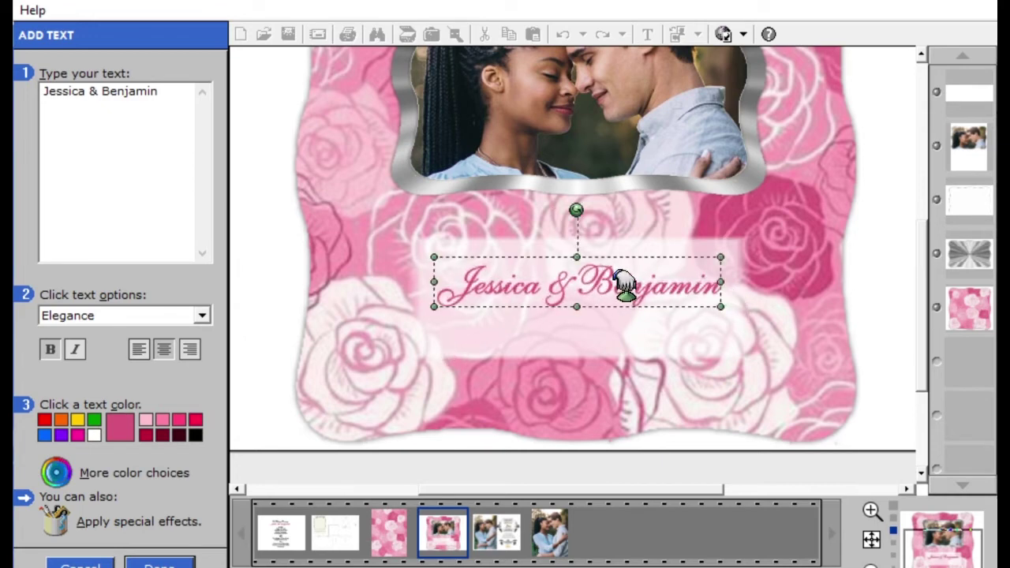
pyautogui.moveTo(624, 284); pyautogui.dragTo(624, 274)
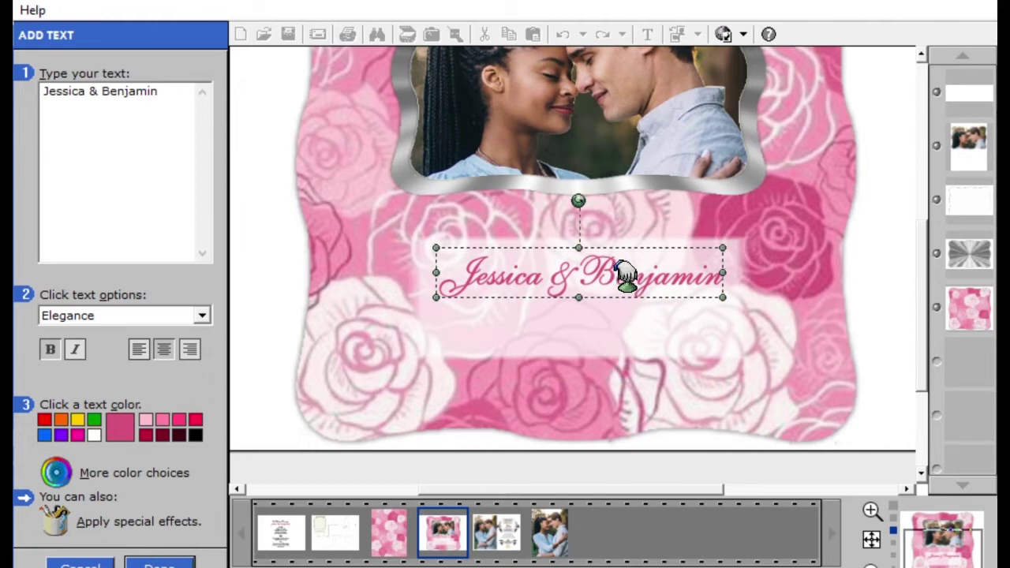
pyautogui.click(181, 554)
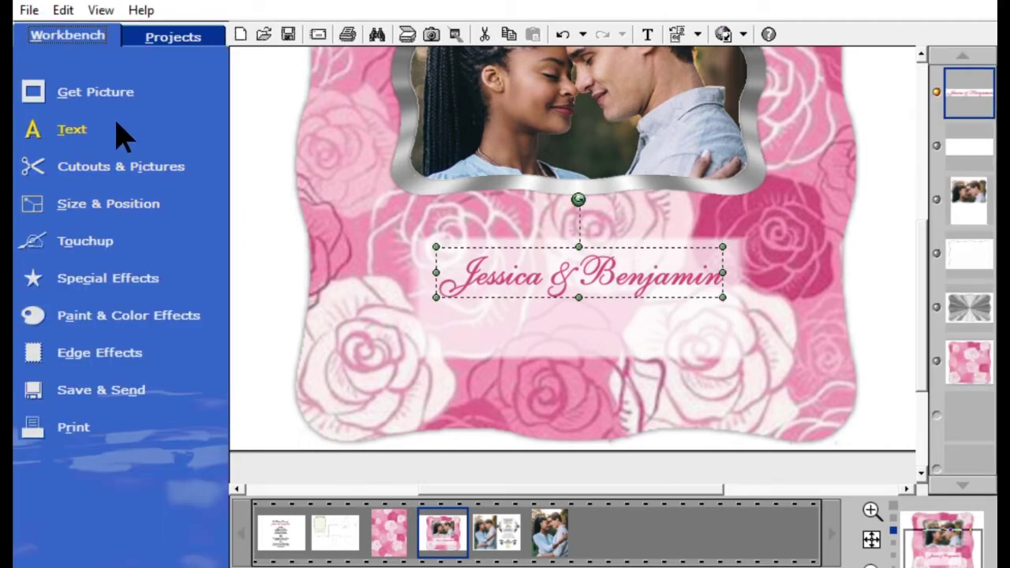
# - Add a second text object and place it below the couple's names on the white panel
pyautogui.click(69, 118)
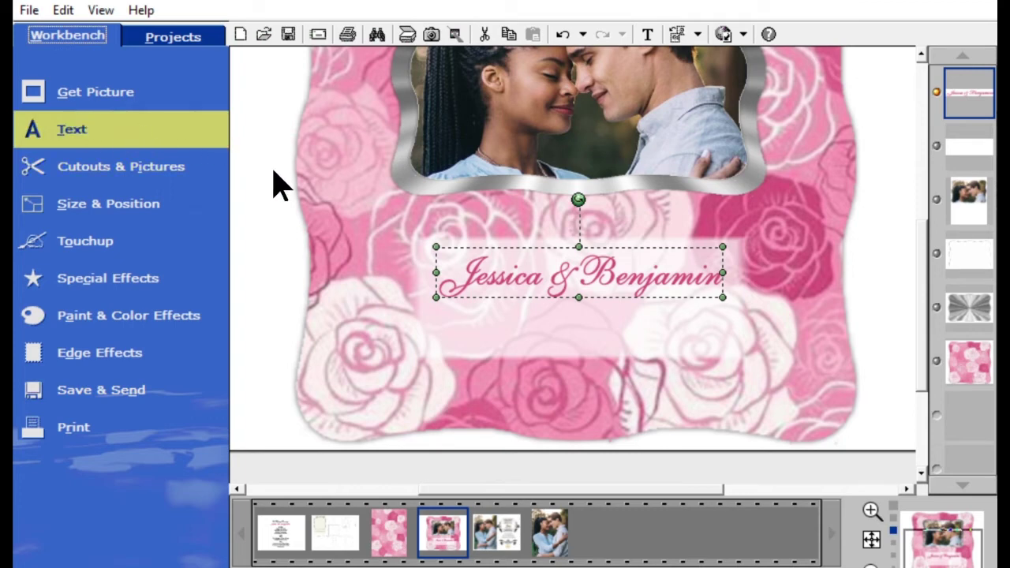
pyautogui.moveTo(605, 229); pyautogui.dragTo(615, 323)
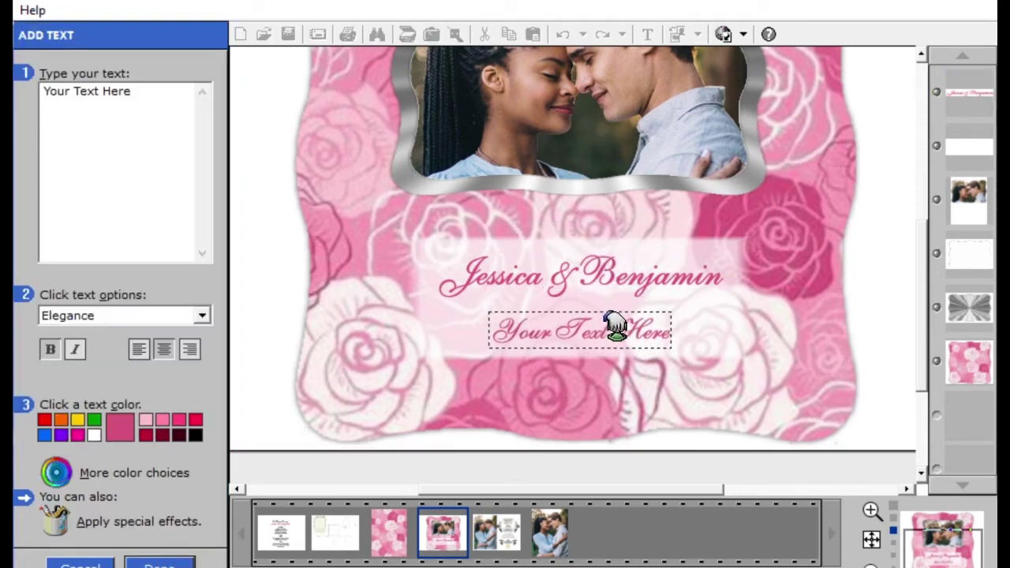
pyautogui.moveTo(179, 91); pyautogui.dragTo(22, 99)
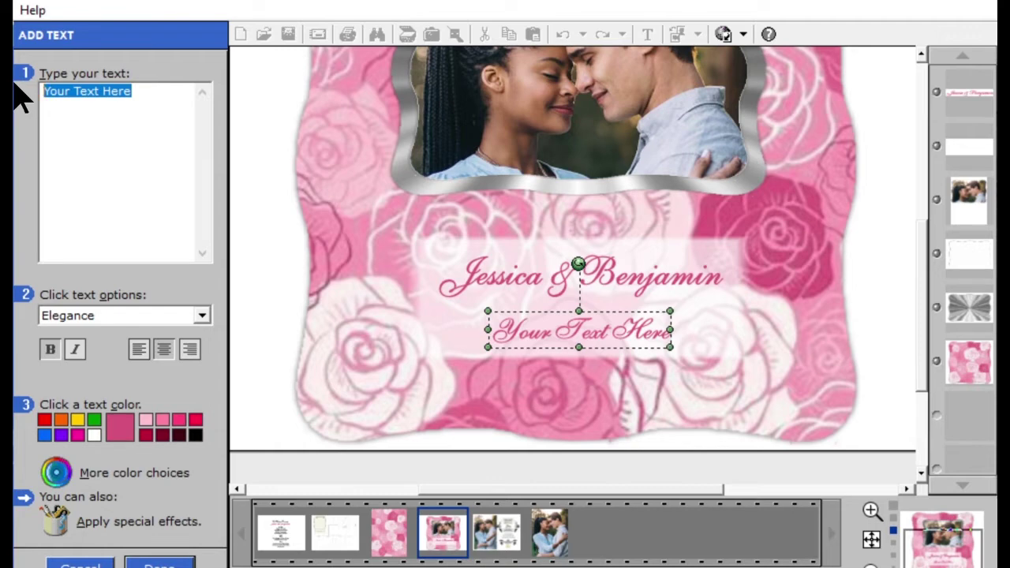
# - Set the second text line to italic Times New Roman and shrink it to fit beneath the couple's names
pyautogui.click(67, 308)
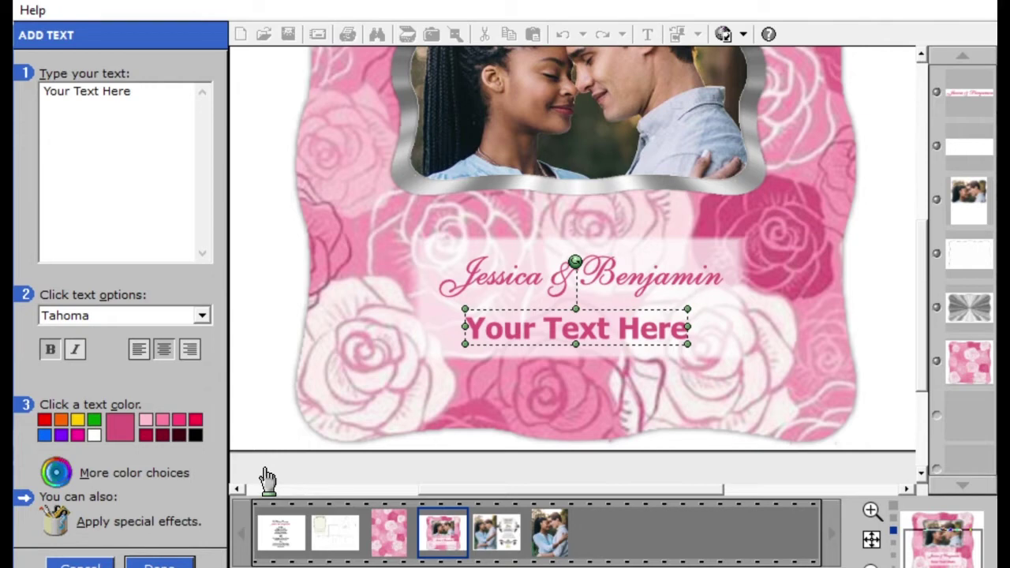
pyautogui.press('Down')
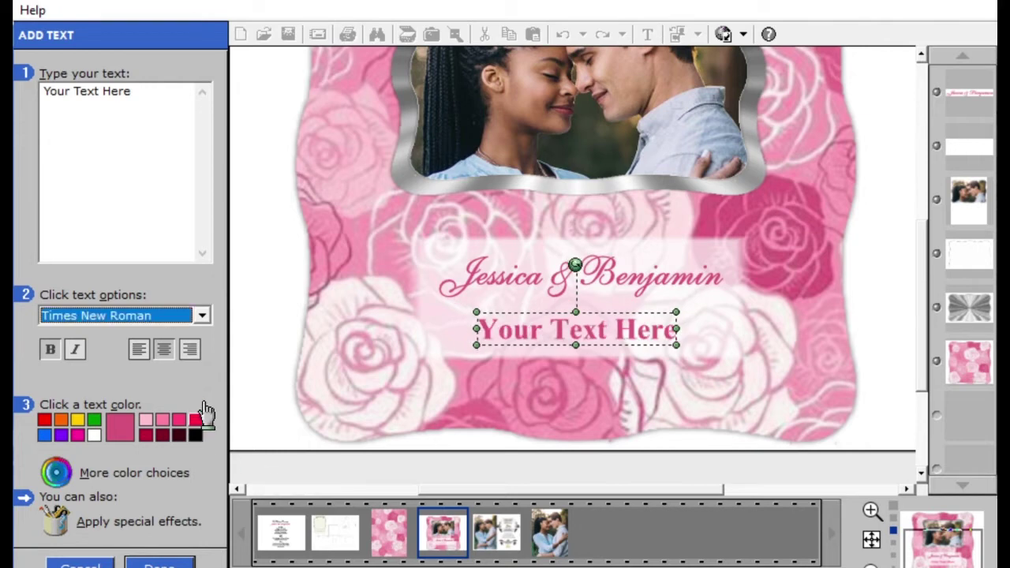
pyautogui.click(75, 347)
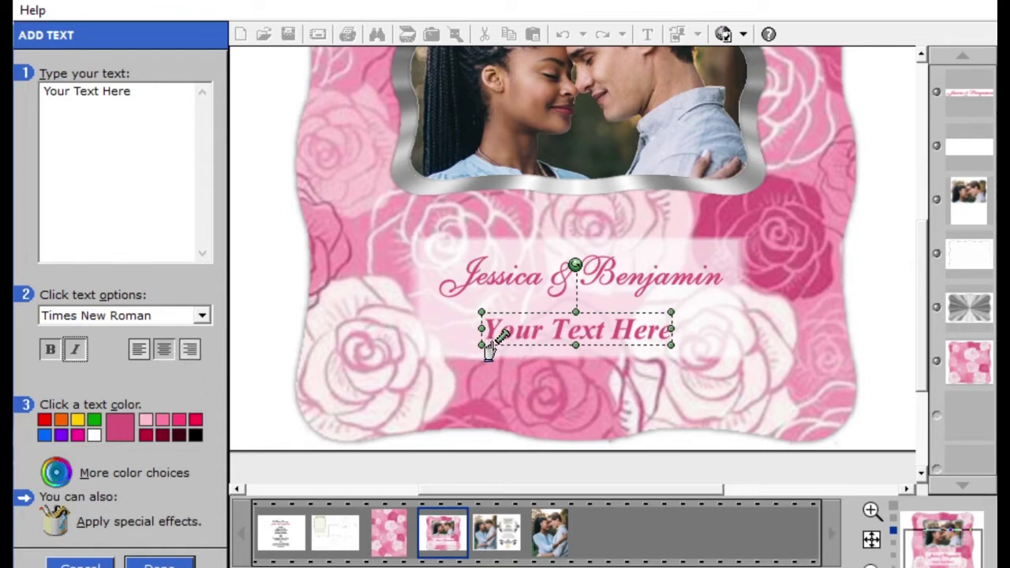
pyautogui.moveTo(492, 334); pyautogui.dragTo(526, 337)
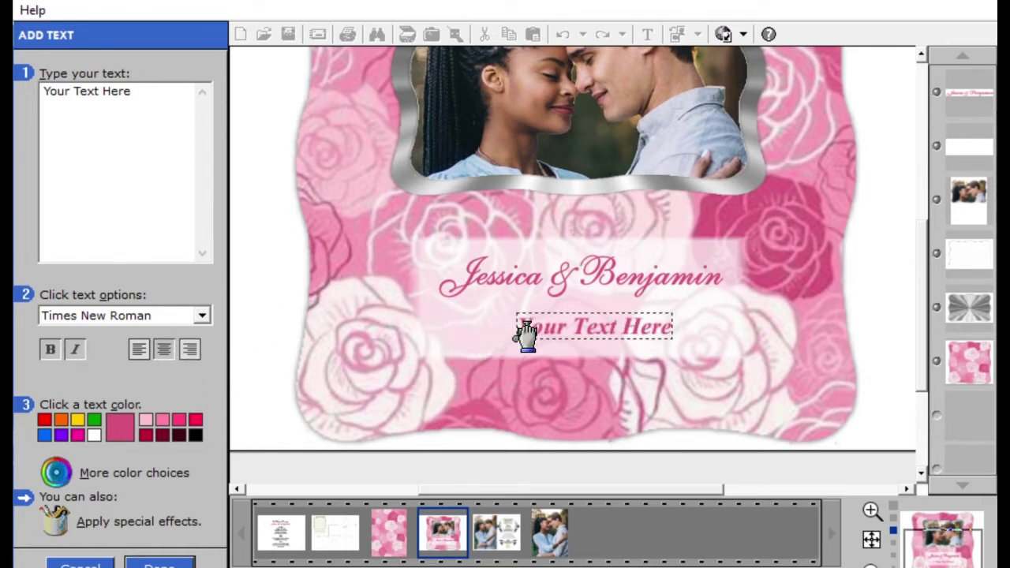
pyautogui.click(158, 563)
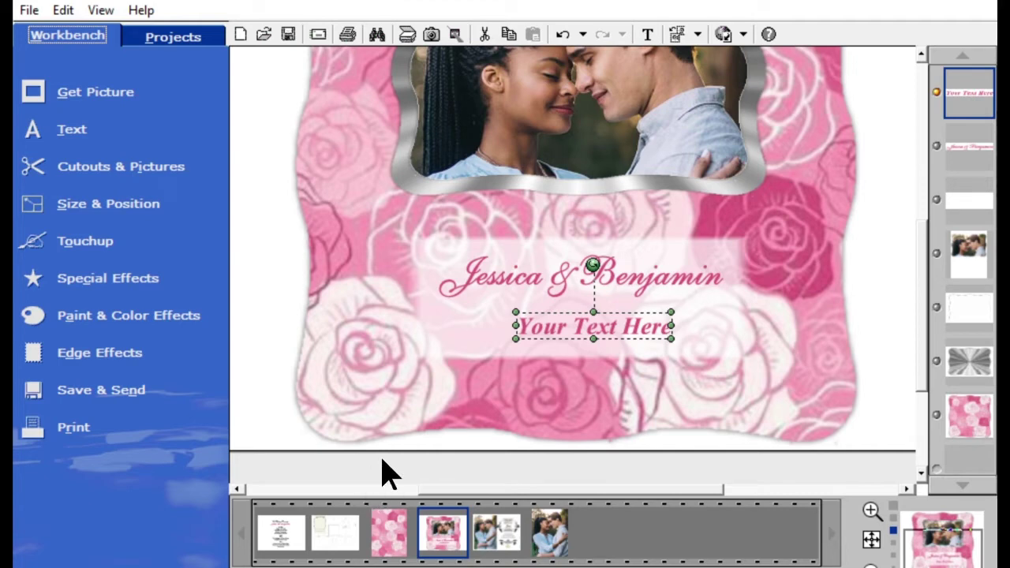
# - Replace the placeholder in the second text object with "The Wedding Ceremony" and "pf" on a second line
pyautogui.click(472, 445)
pyautogui.click(614, 321)
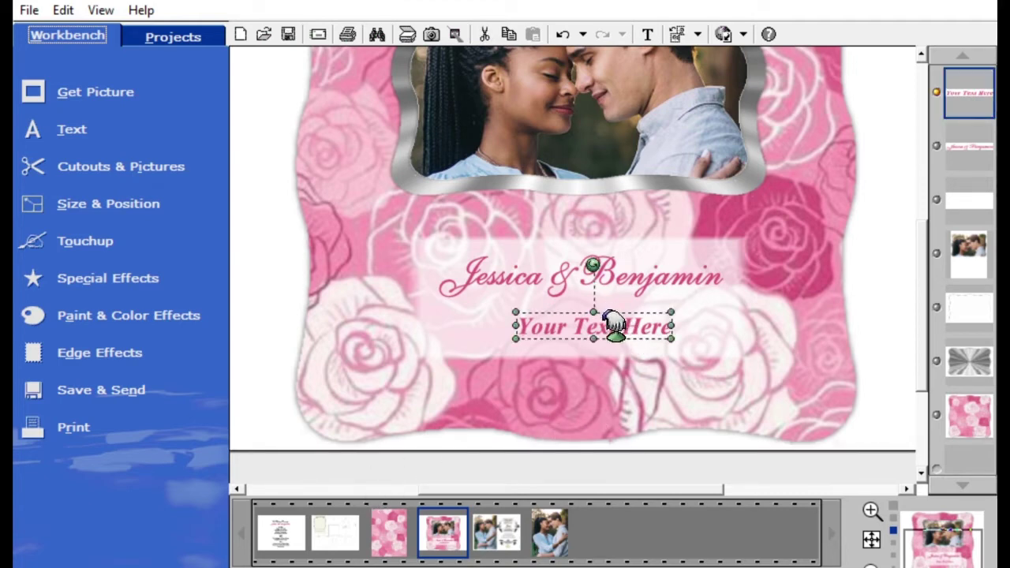
pyautogui.doubleClick(647, 339)
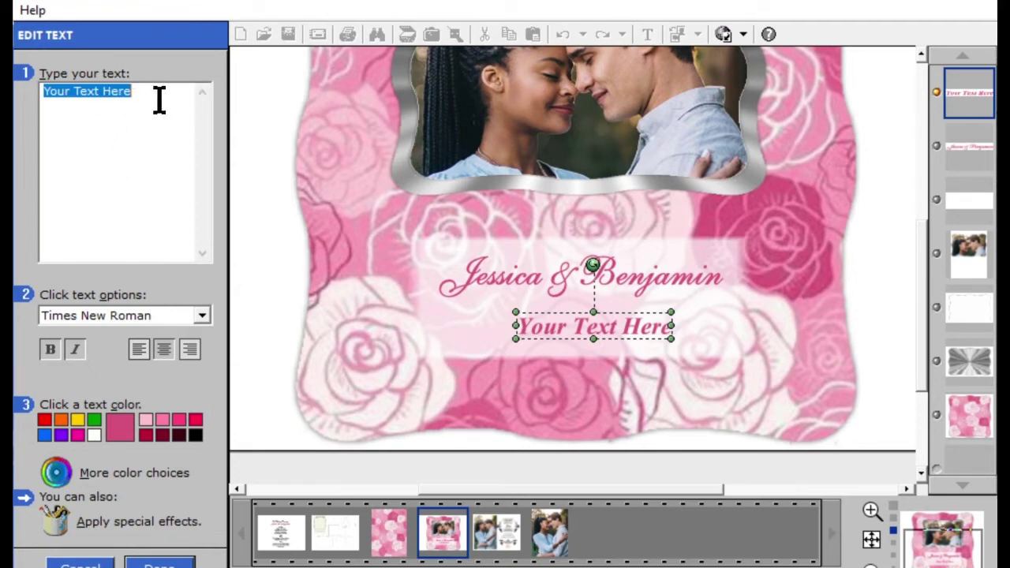
pyautogui.write('T')
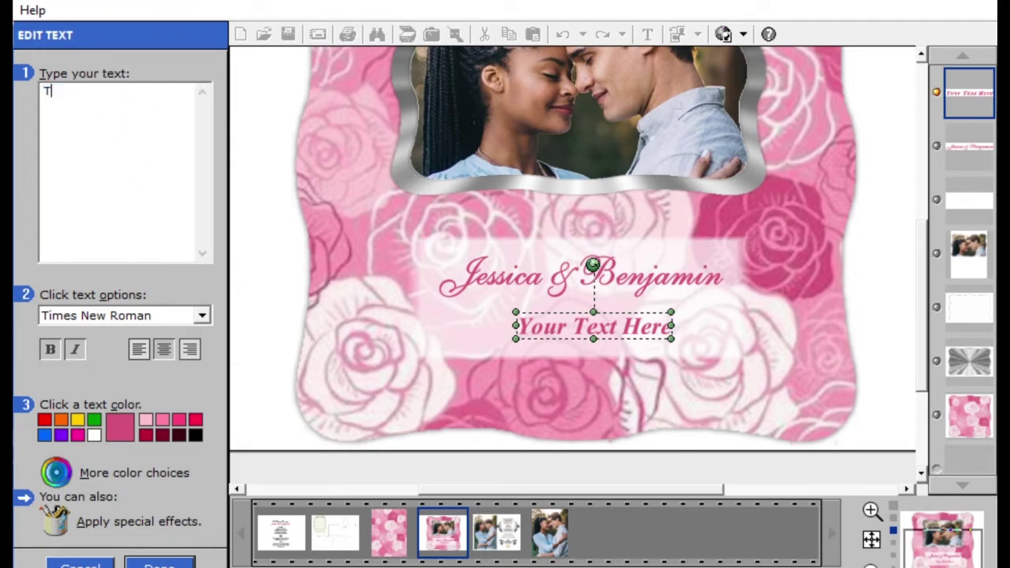
pyautogui.write('he W')
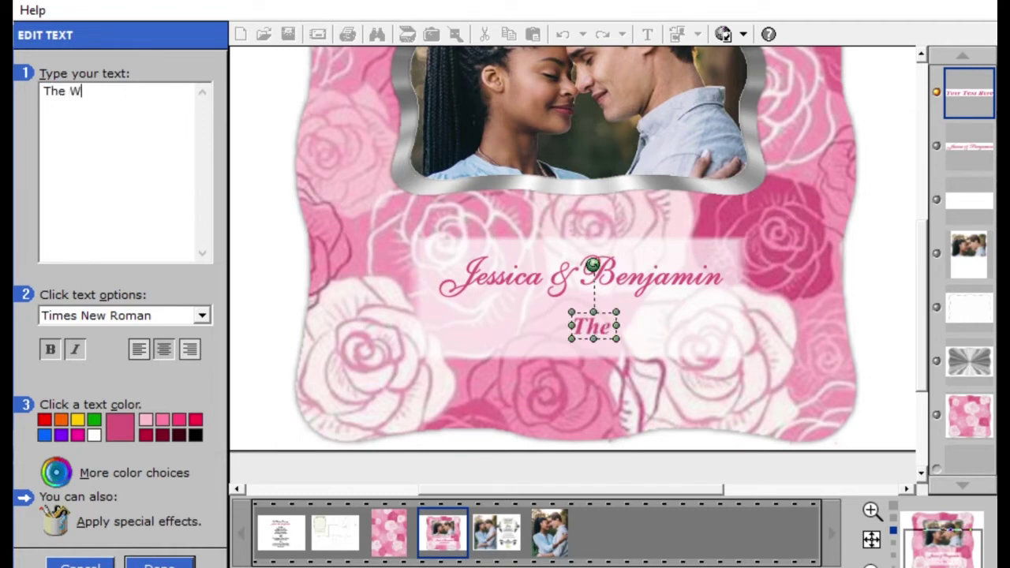
pyautogui.write('edding Ce')
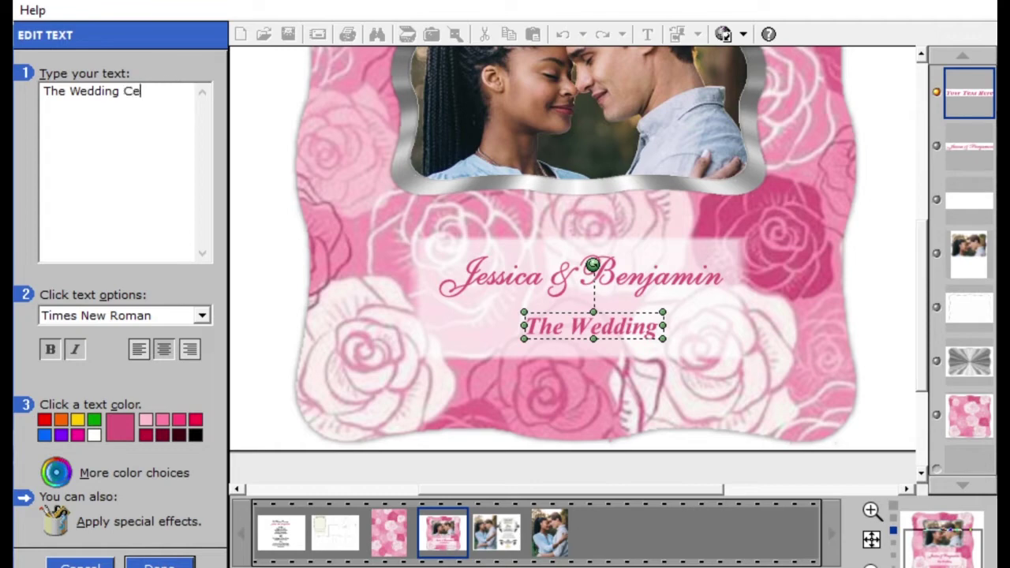
pyautogui.write('y pf')
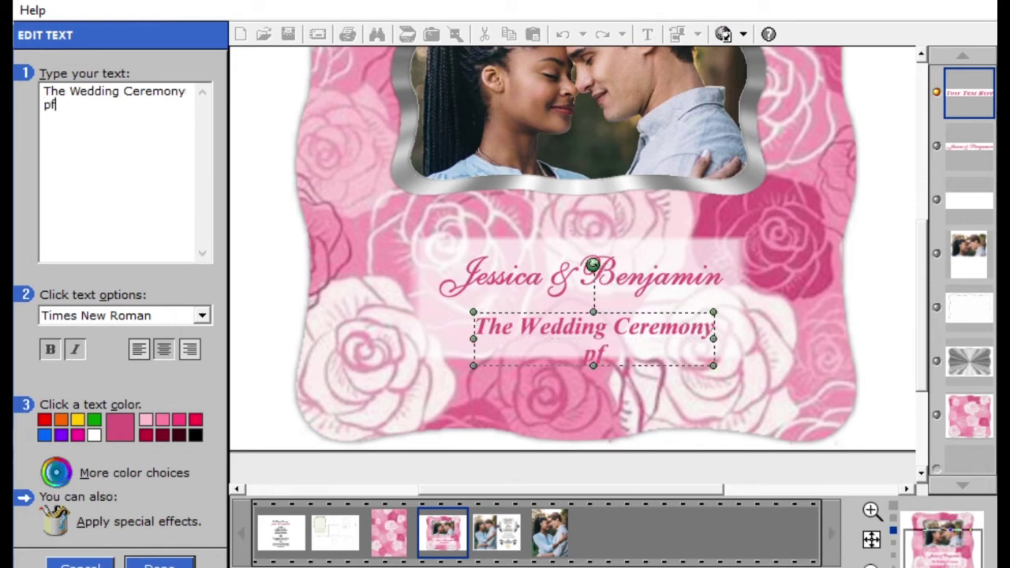
pyautogui.click(177, 560)
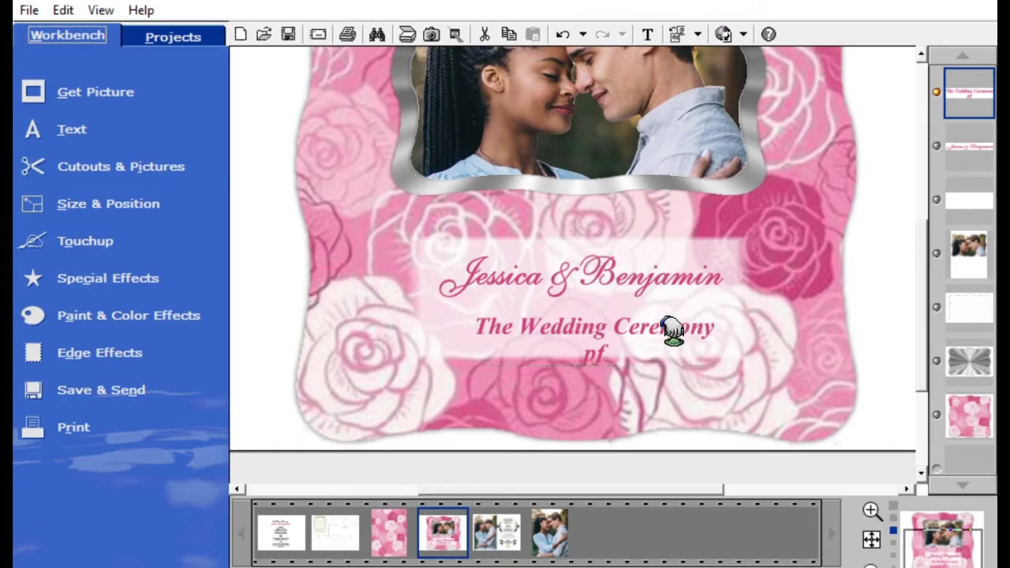
# - Move the ceremony text to the upper part of the white panel and place the couple's names beneath it
pyautogui.moveTo(672, 332); pyautogui.dragTo(654, 259)
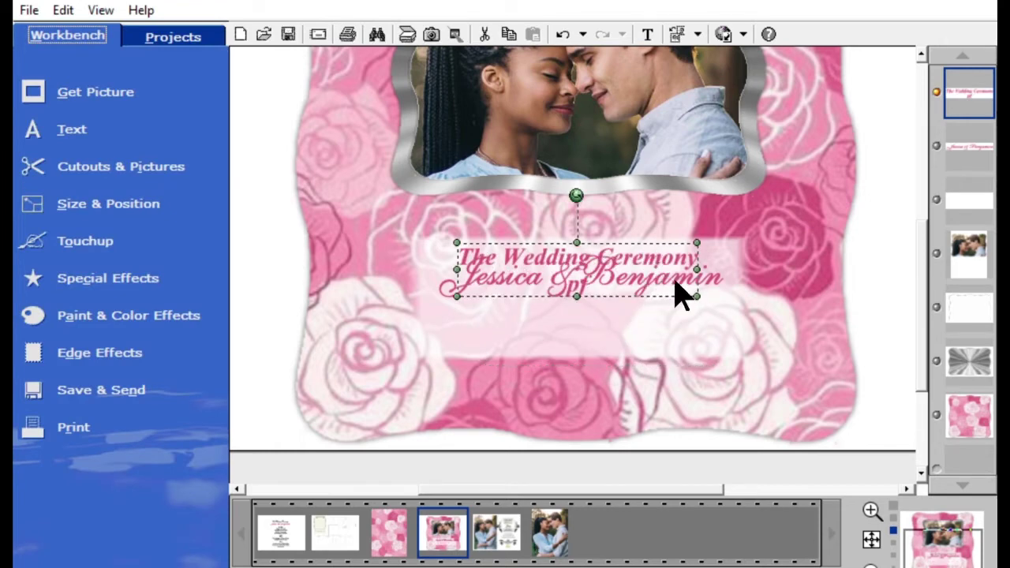
pyautogui.moveTo(722, 272); pyautogui.dragTo(711, 330)
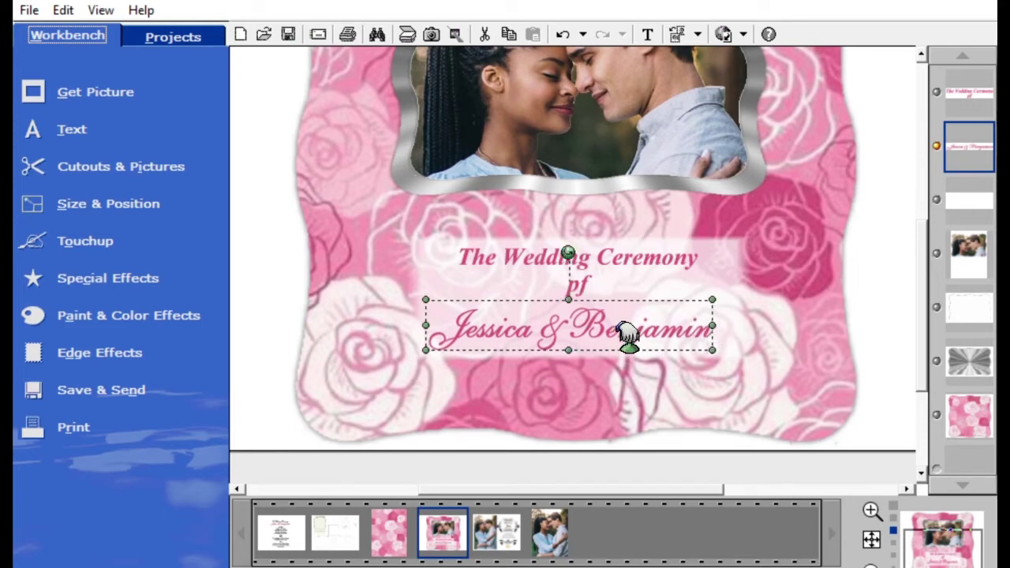
pyautogui.moveTo(630, 333); pyautogui.dragTo(636, 334)
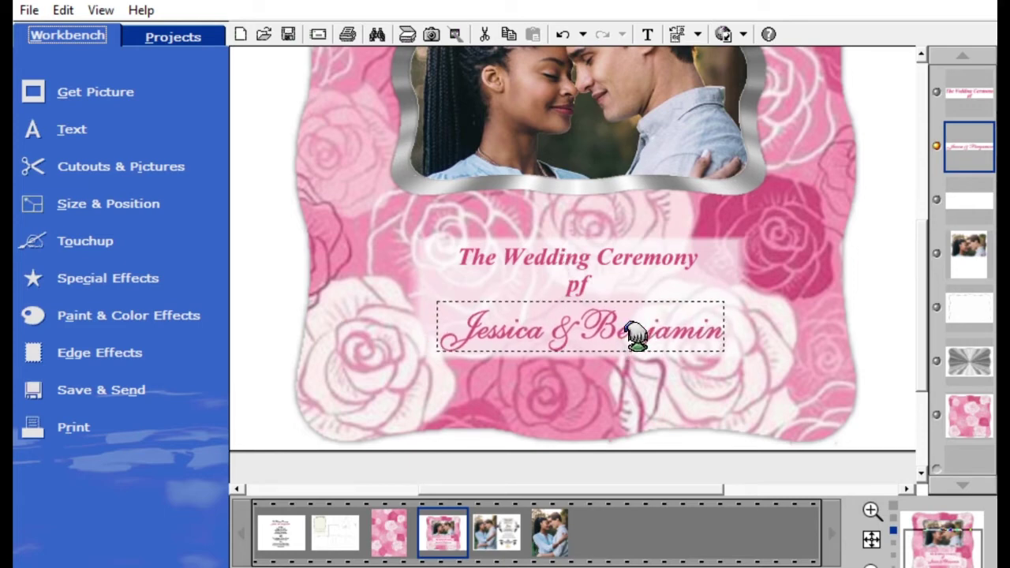
# - Correct the second line of the ceremony text from "pf" to "Of"
pyautogui.click(620, 241)
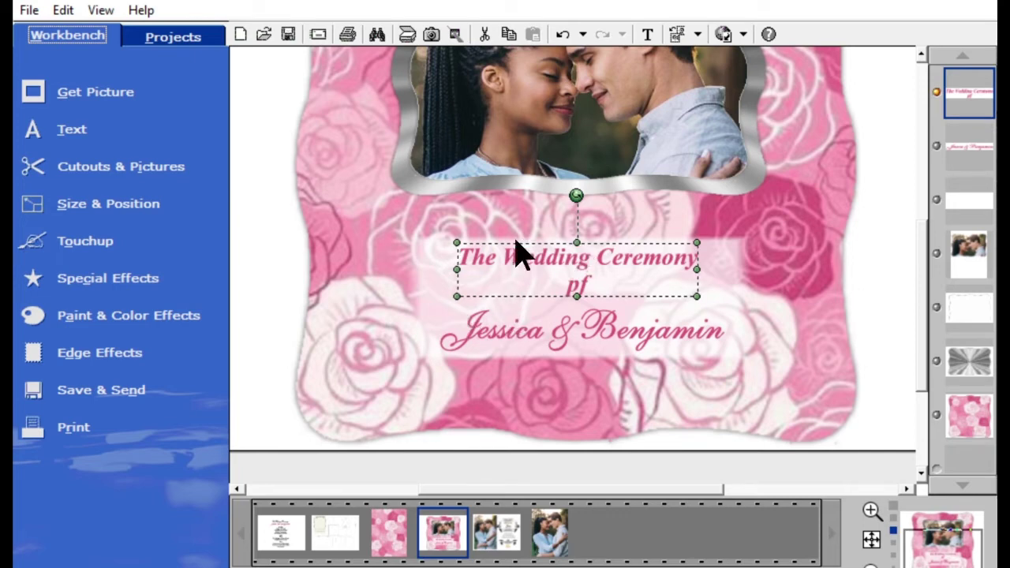
pyautogui.doubleClick(588, 261)
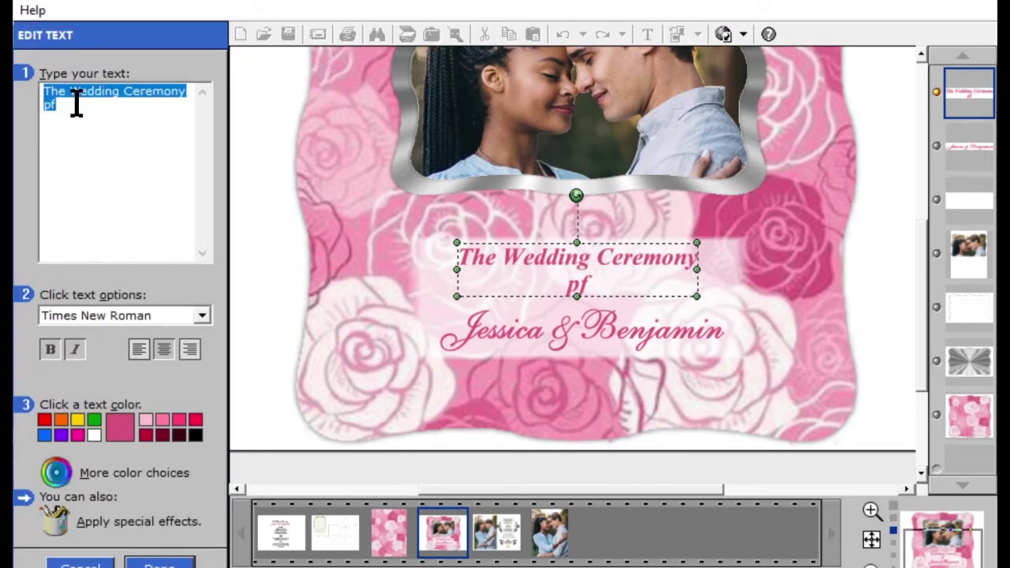
pyautogui.moveTo(77, 105); pyautogui.dragTo(30, 119)
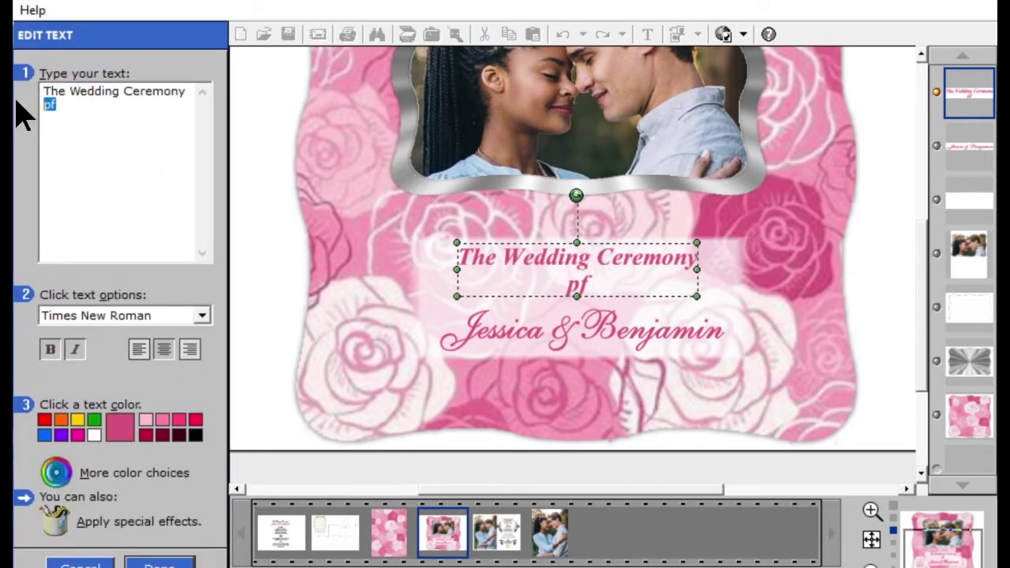
pyautogui.write('Of')
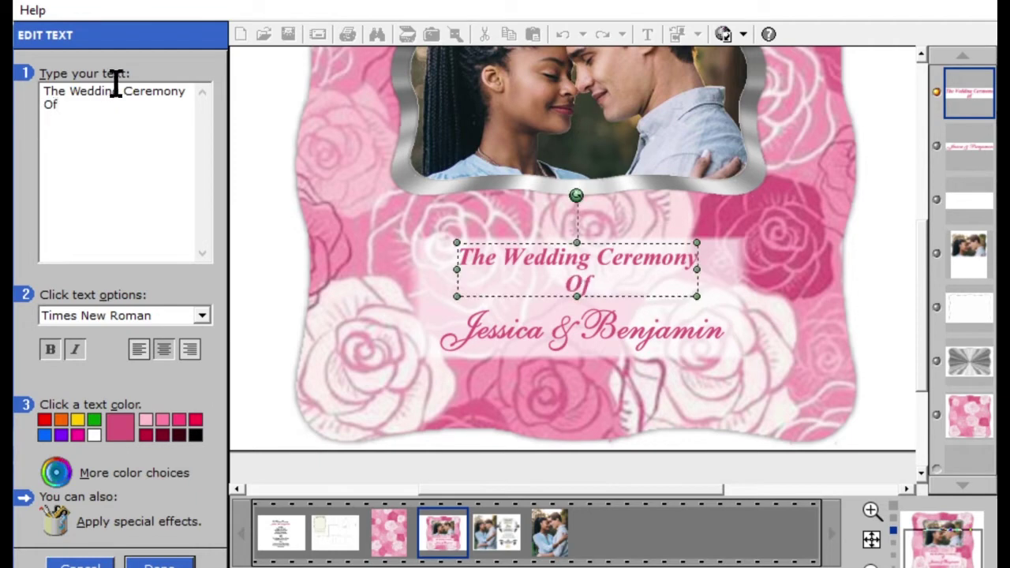
pyautogui.click(178, 564)
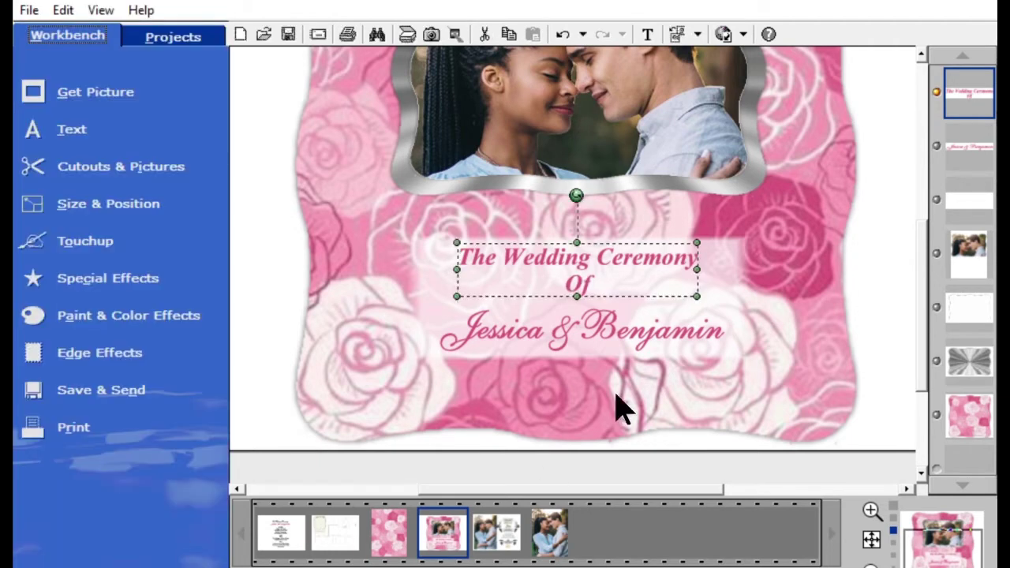
# - Enlarge the white panel sideways and downward around the text, and move the couple's names up slightly
pyautogui.click(598, 336)
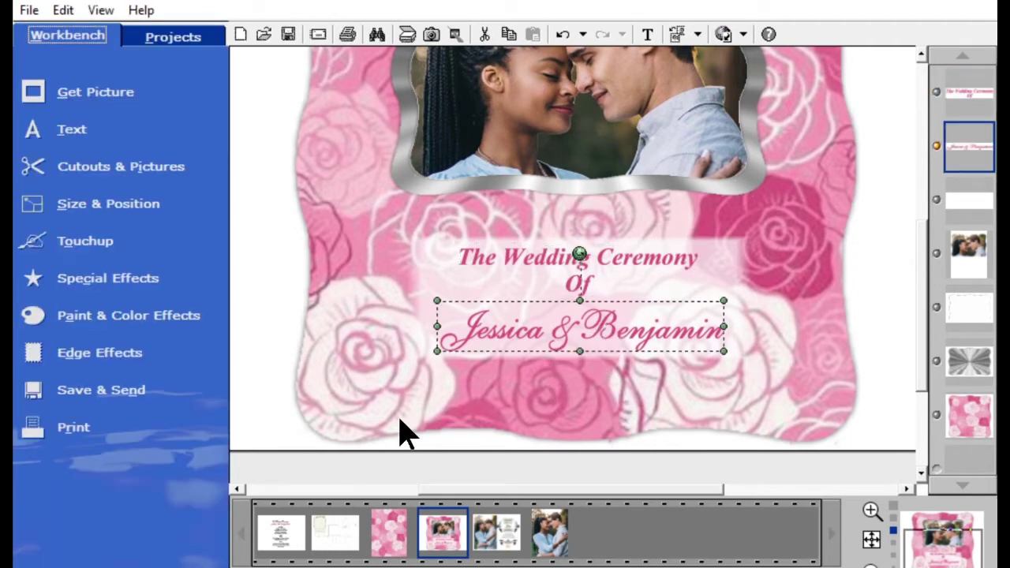
pyautogui.click(442, 267)
pyautogui.moveTo(406, 360); pyautogui.dragTo(386, 367)
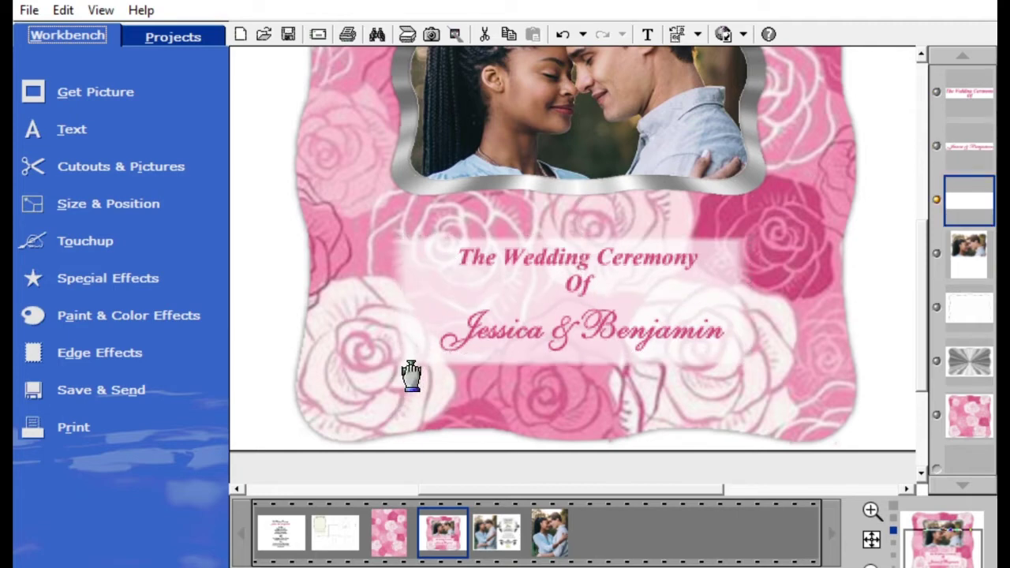
pyautogui.moveTo(751, 367); pyautogui.dragTo(772, 372)
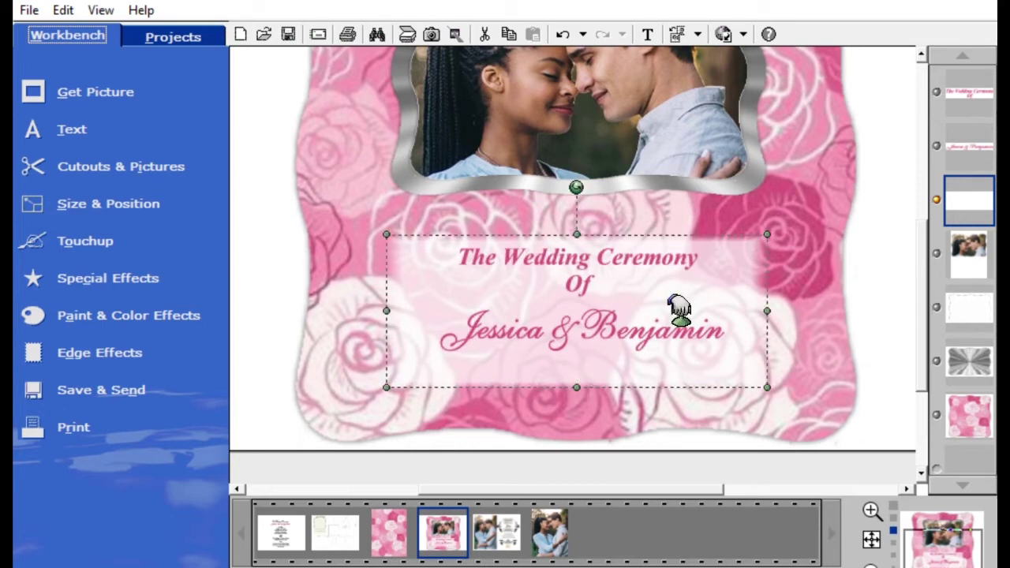
pyautogui.click(619, 328)
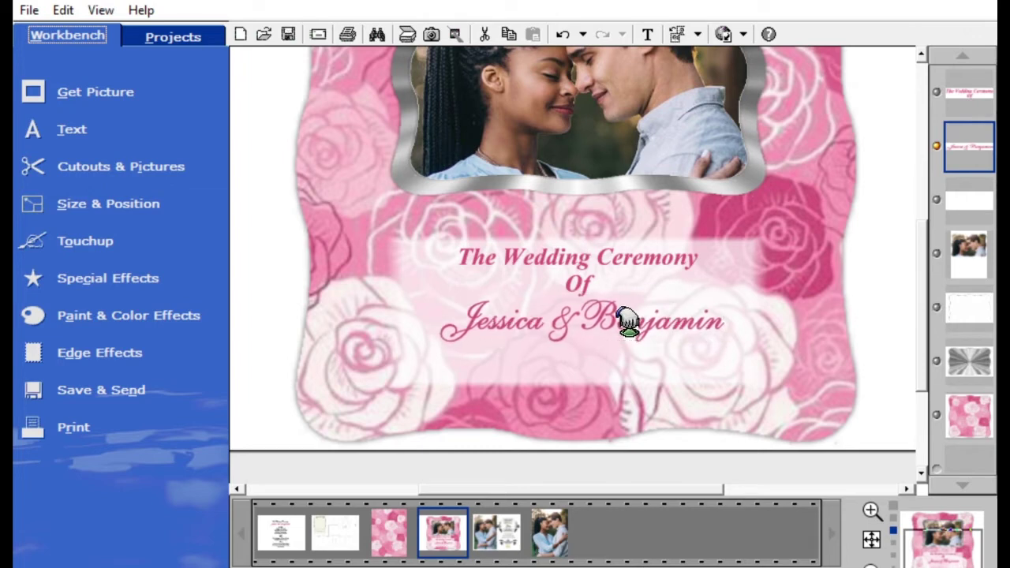
# - Shrink the ceremony text slightly and centre it above the couple's names, and extend the white panel a little upward
pyautogui.click(640, 254)
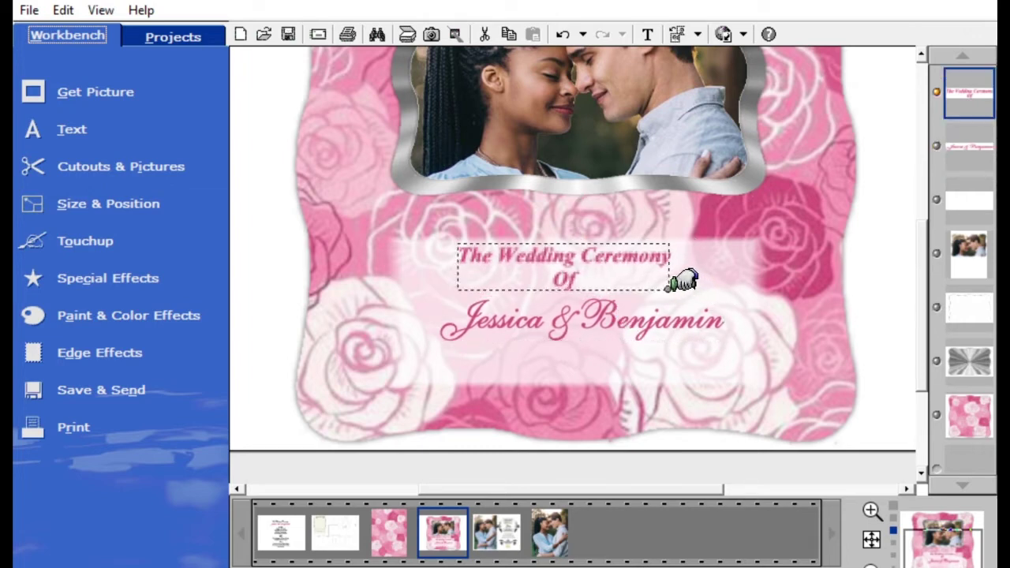
pyautogui.moveTo(591, 266)
pyautogui.mouseDown()
pyautogui.moveTo(614, 268)
pyautogui.moveTo(606, 268)
pyautogui.mouseUp()
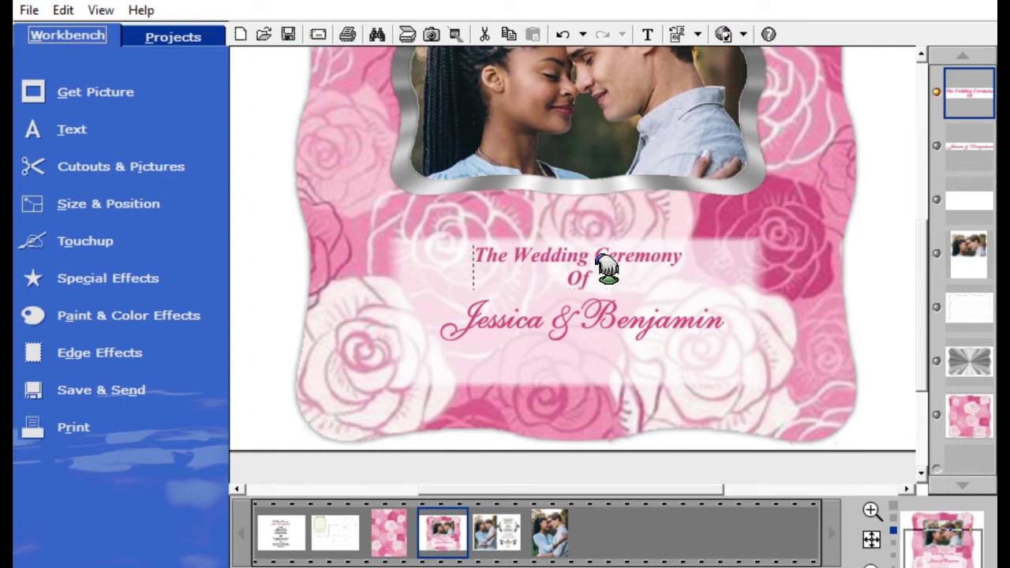
pyautogui.click(718, 260)
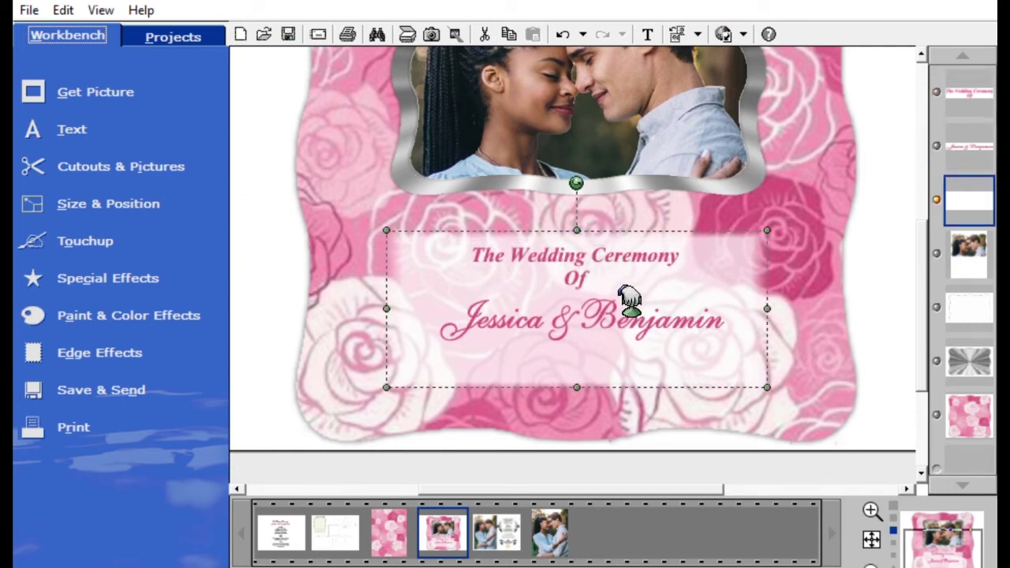
# - Duplicate the ceremony text and place the copy below the couple's names on the white panel
pyautogui.click(592, 267)
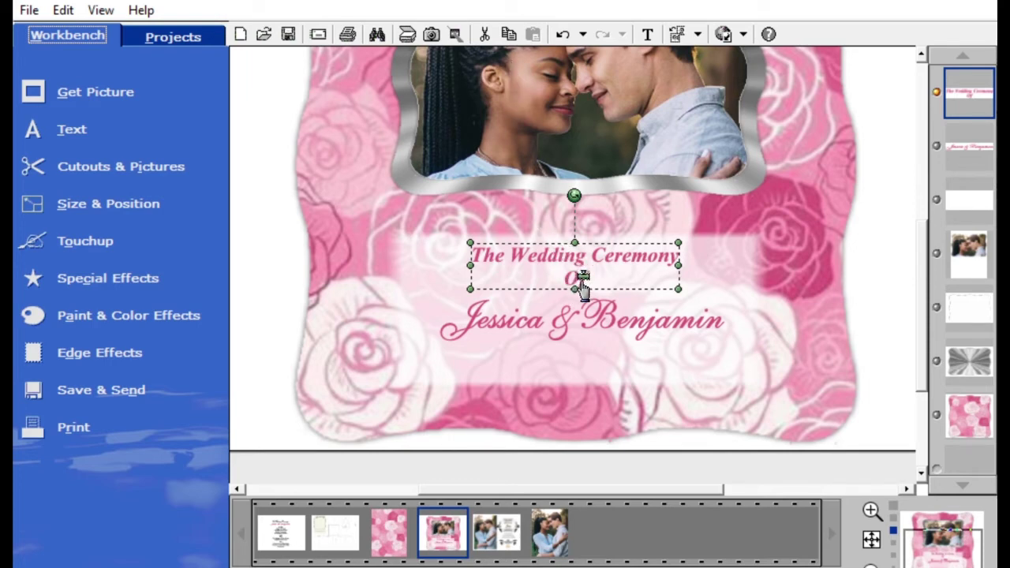
pyautogui.click(508, 34)
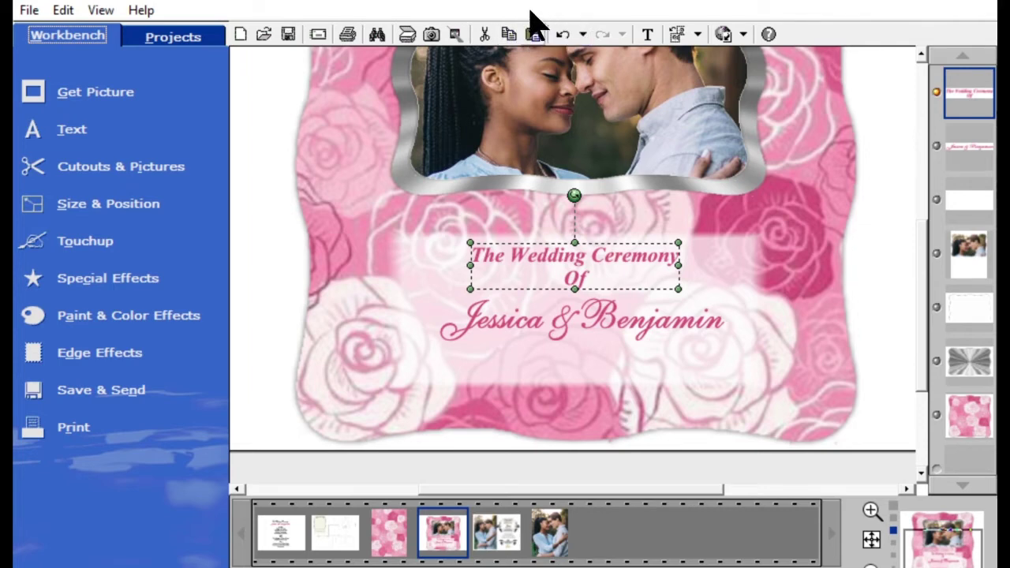
pyautogui.click(534, 34)
pyautogui.moveTo(608, 154); pyautogui.dragTo(606, 361)
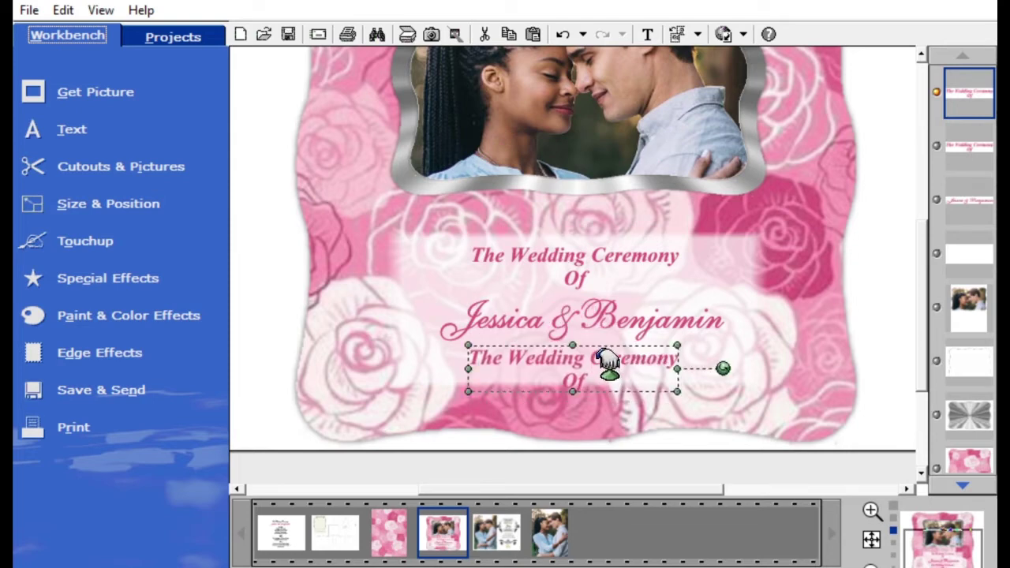
# - Replace the duplicated text below the names with "September 14, 2019"
pyautogui.doubleClick(660, 377)
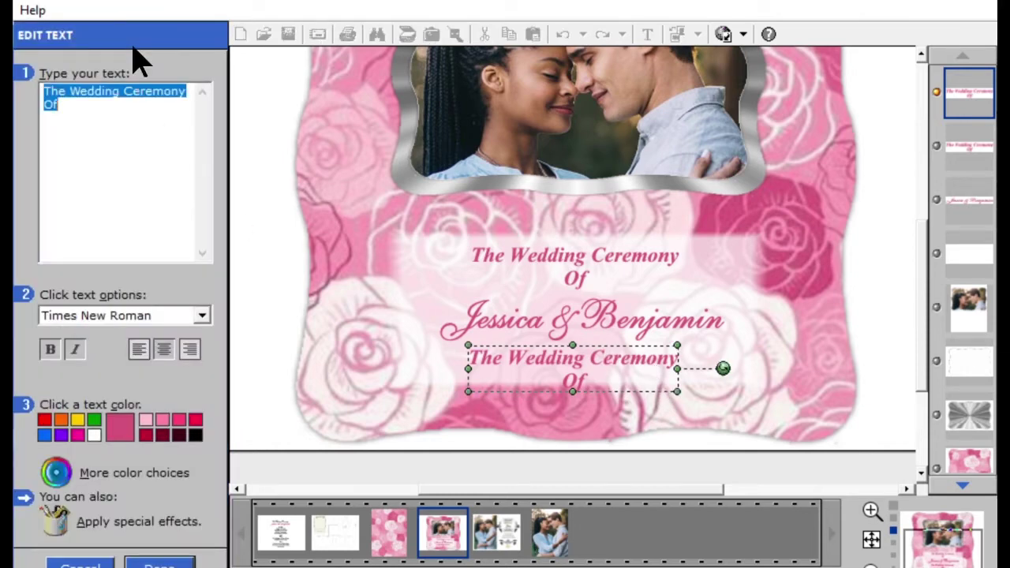
pyautogui.write('Septembe')
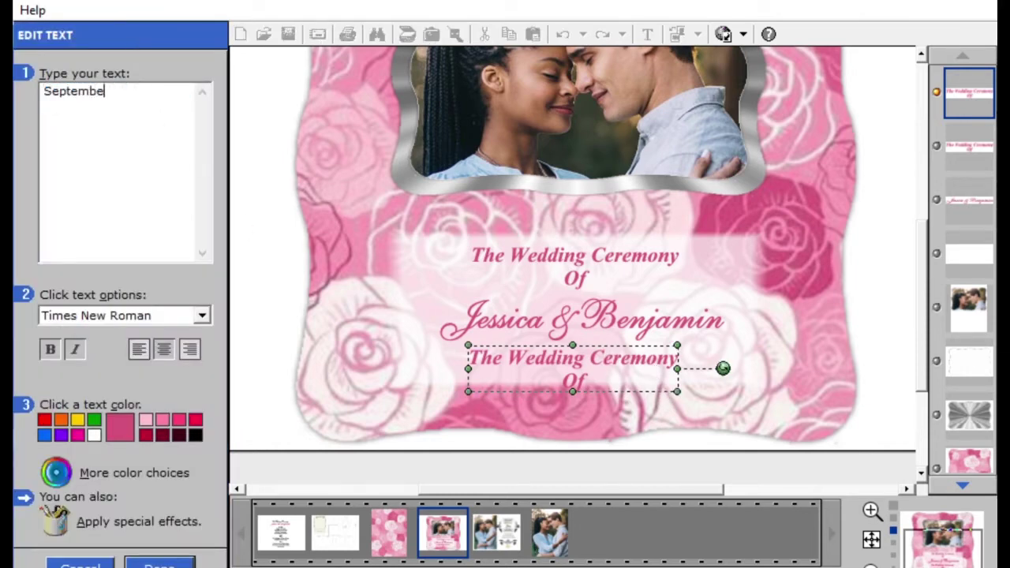
pyautogui.write('r 14, 2019')
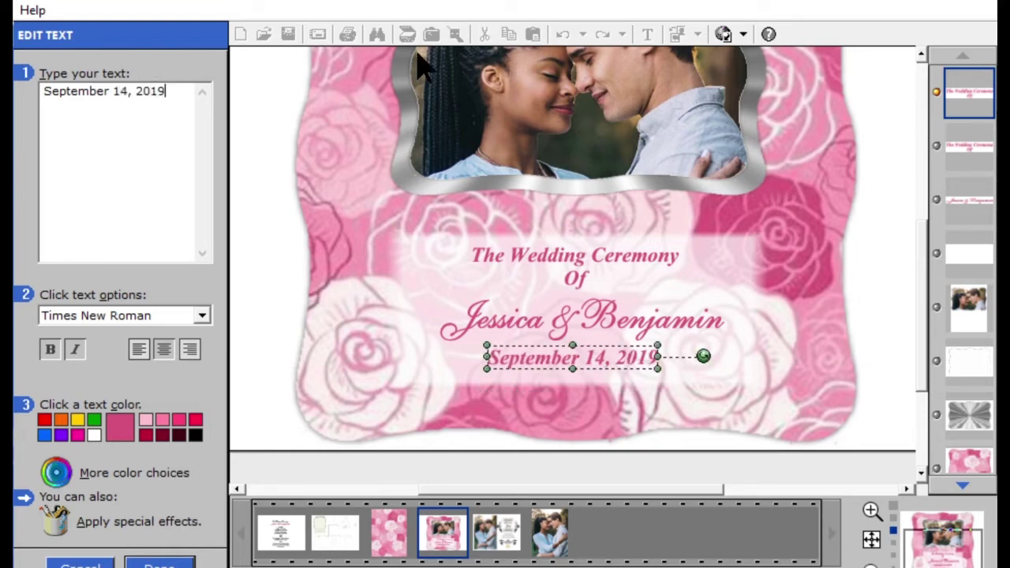
pyautogui.click(180, 555)
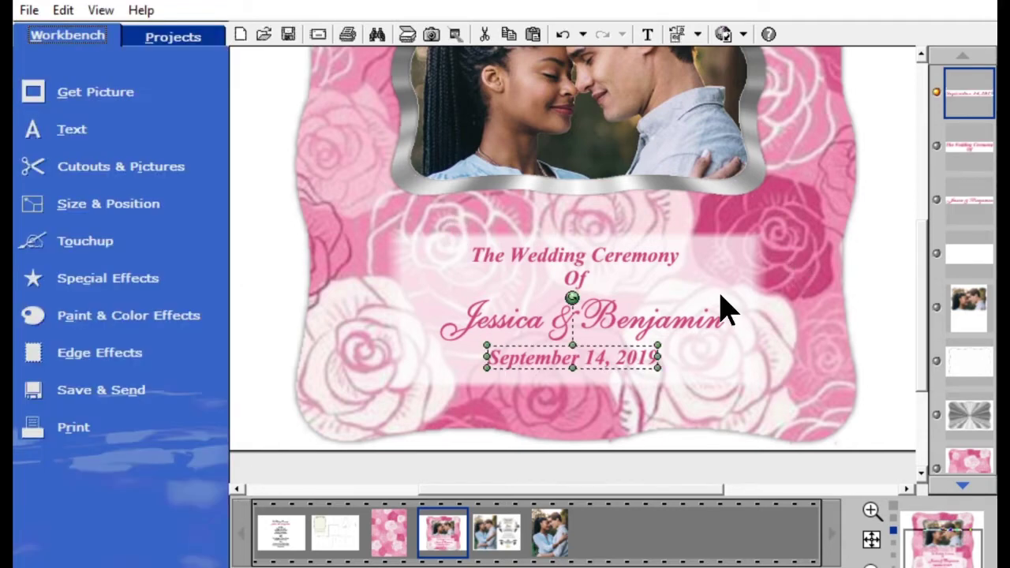
# - Enlarge the date slightly and align it and the couple's names centrally beneath the ceremony text
pyautogui.click(664, 355)
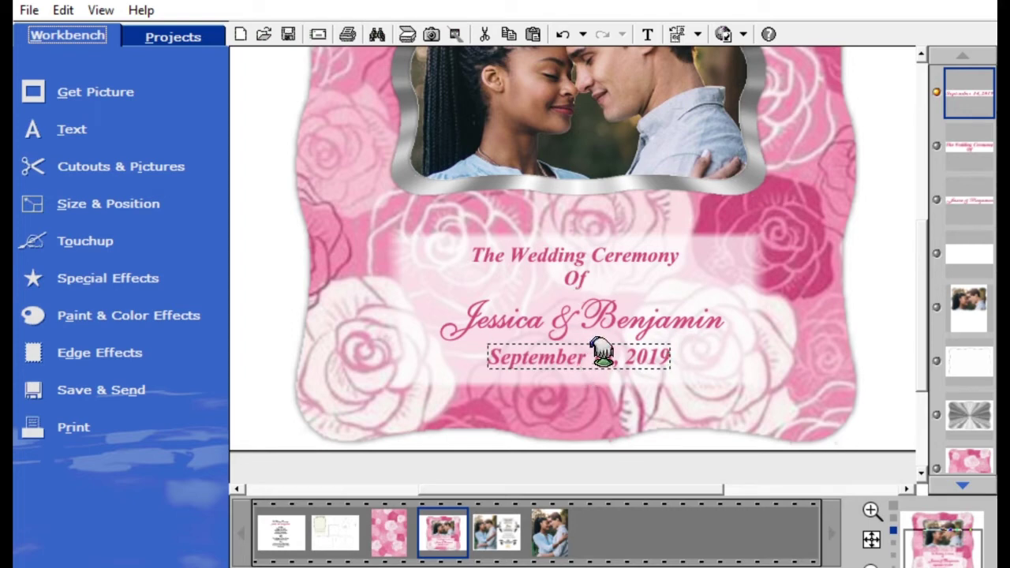
pyautogui.moveTo(602, 352); pyautogui.dragTo(598, 360)
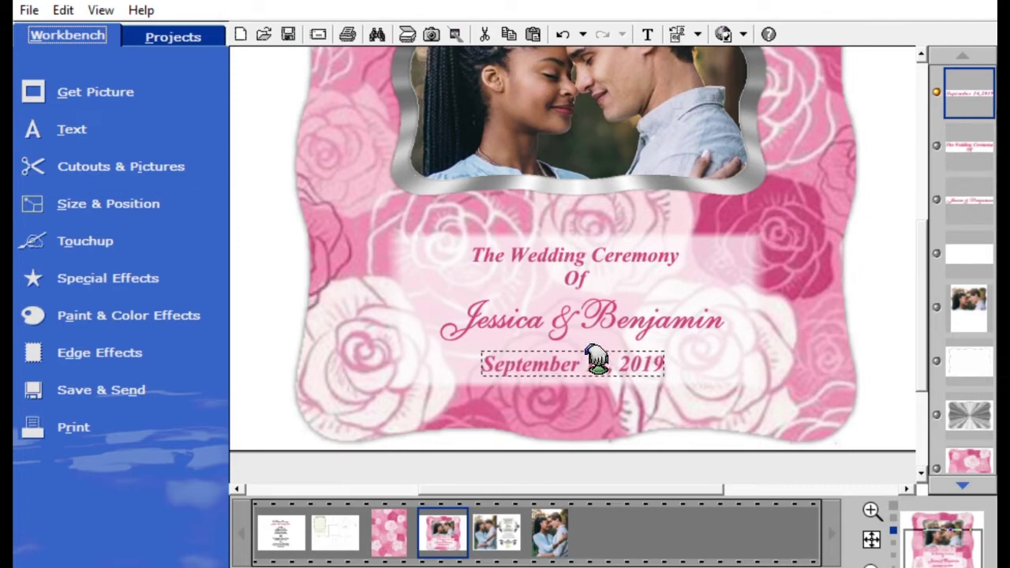
pyautogui.click(692, 316)
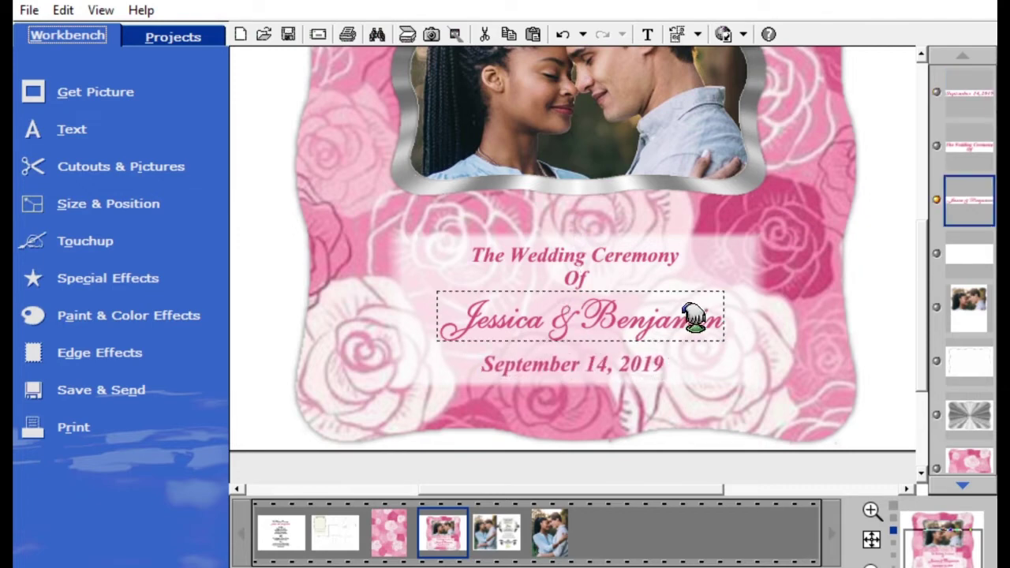
pyautogui.moveTo(694, 318); pyautogui.dragTo(684, 316)
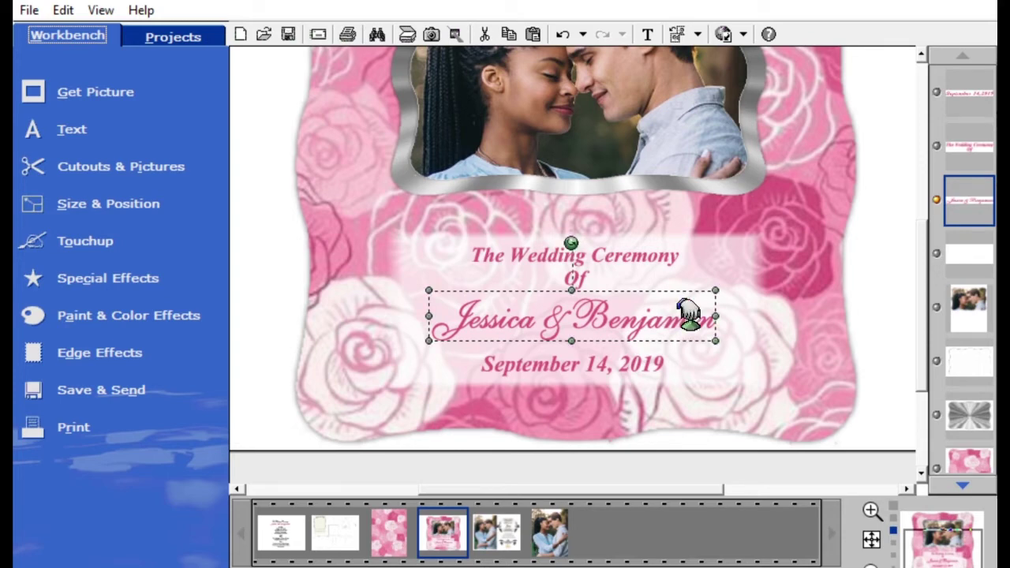
pyautogui.click(621, 363)
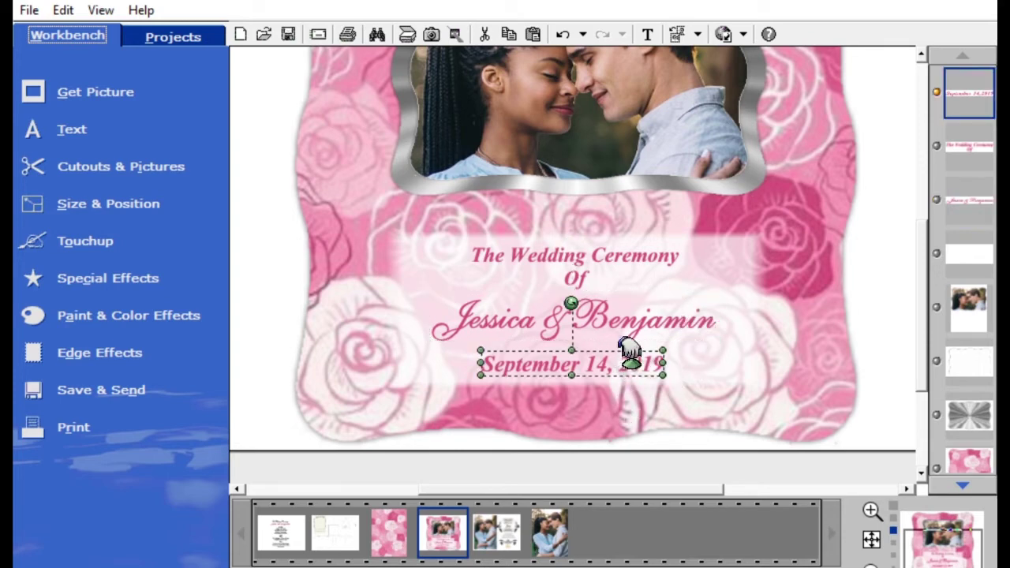
pyautogui.moveTo(629, 351); pyautogui.dragTo(635, 353)
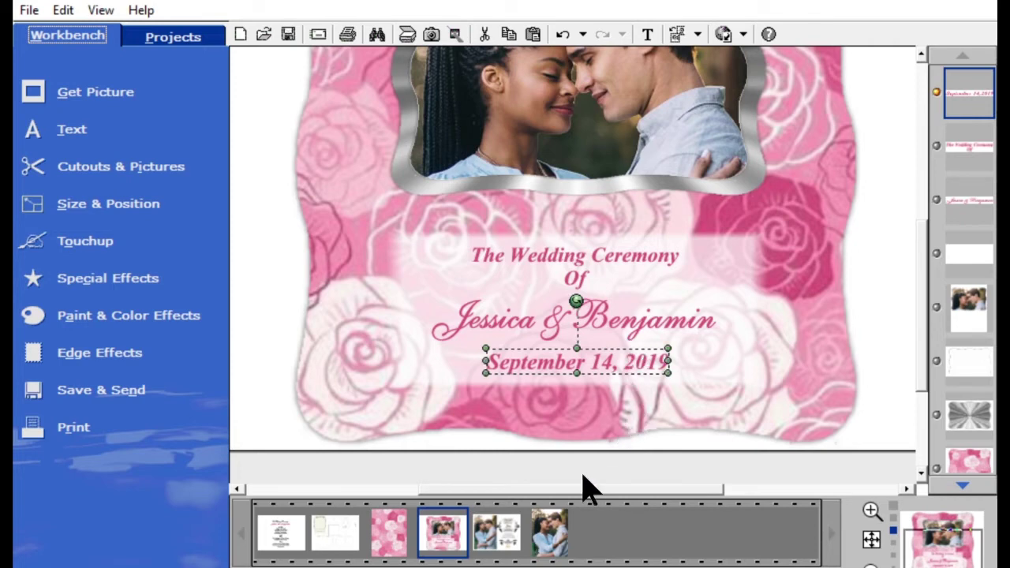
# - Fill the ceremony text, the couple's names and the date together with solid black, and view the whole fan design
pyautogui.click(580, 473)
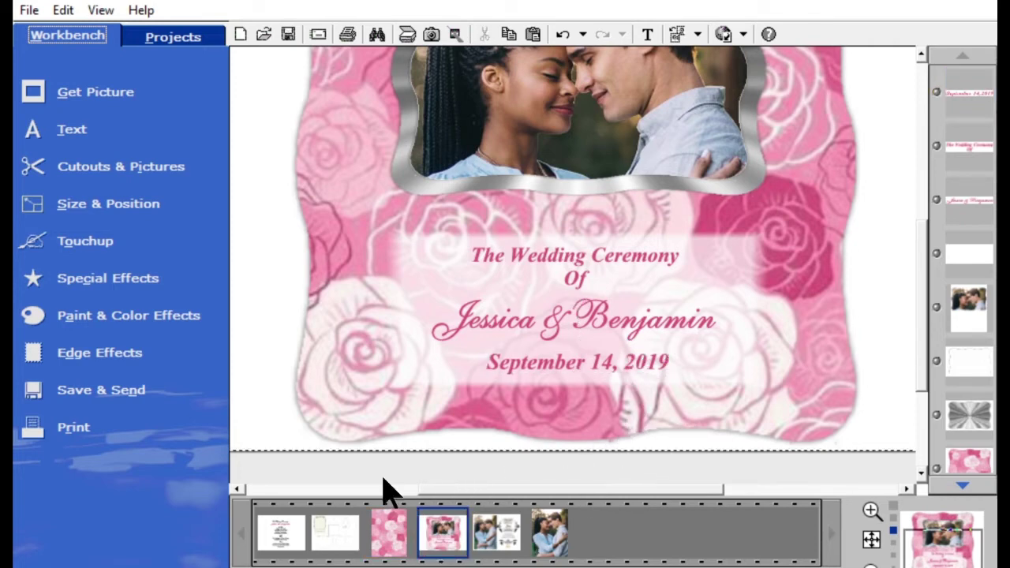
pyautogui.moveTo(368, 458); pyautogui.dragTo(736, 180)
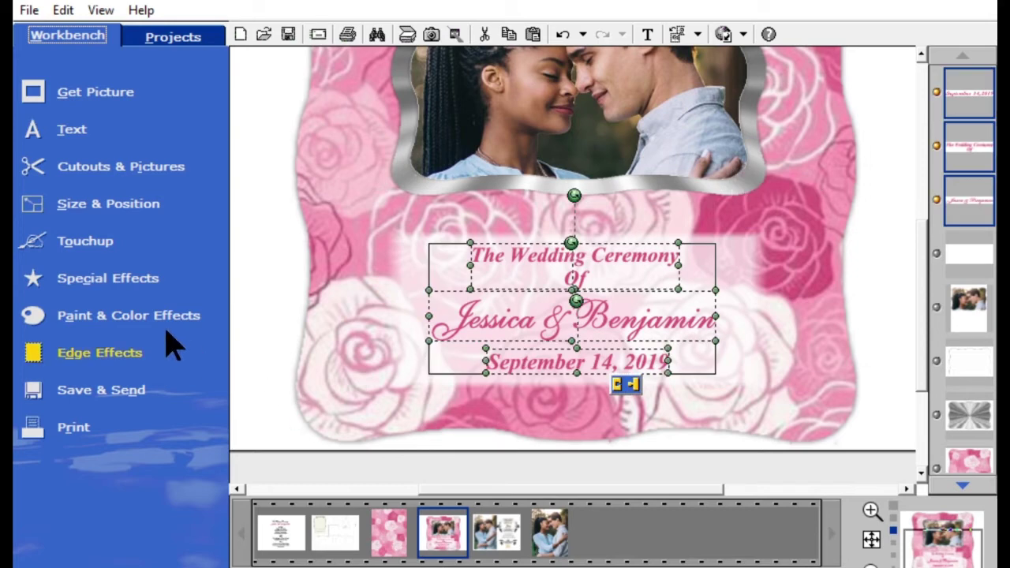
pyautogui.click(129, 306)
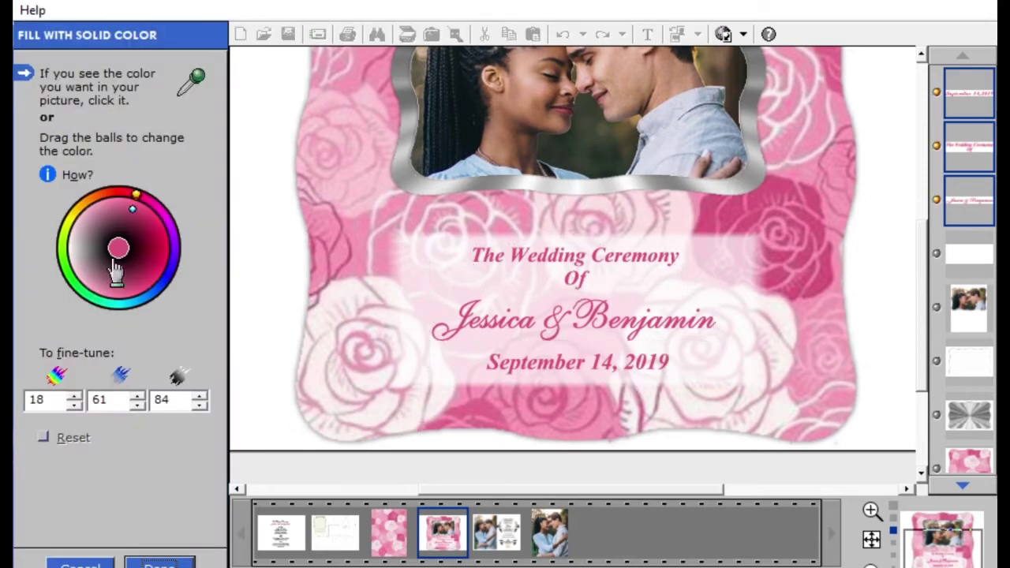
pyautogui.moveTo(117, 245); pyautogui.dragTo(166, 347)
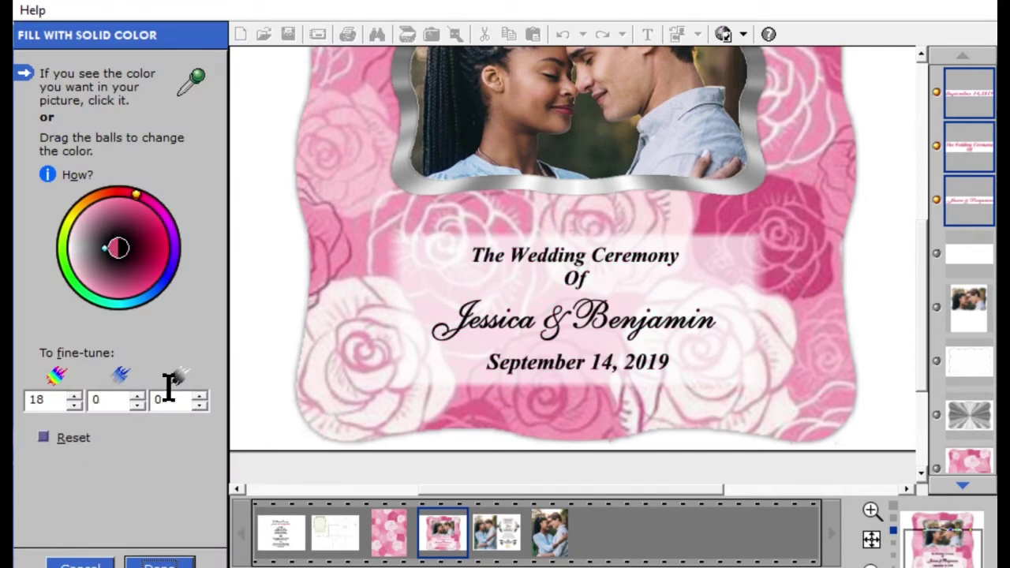
pyautogui.click(158, 562)
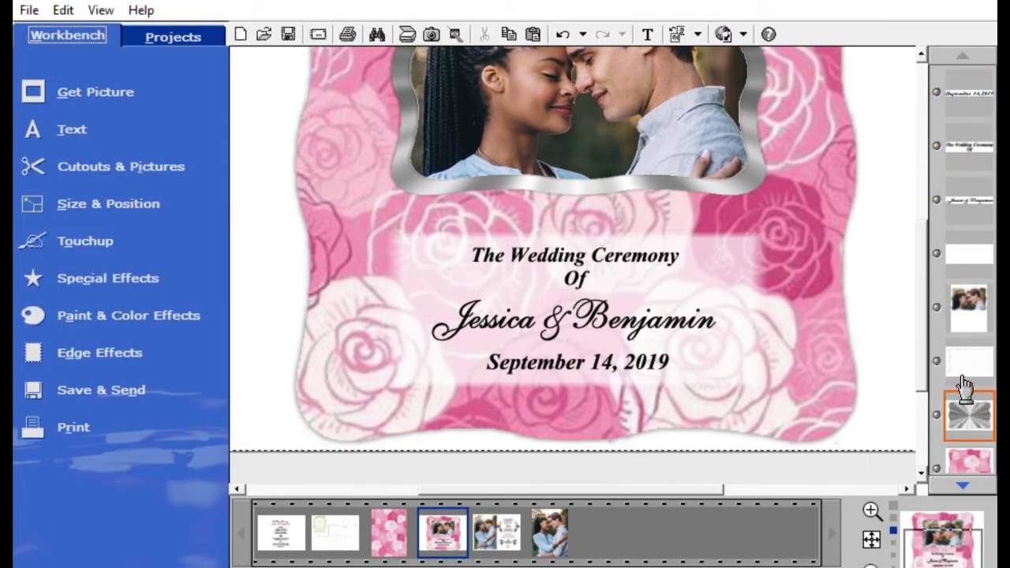
pyautogui.moveTo(922, 355); pyautogui.dragTo(903, 345)
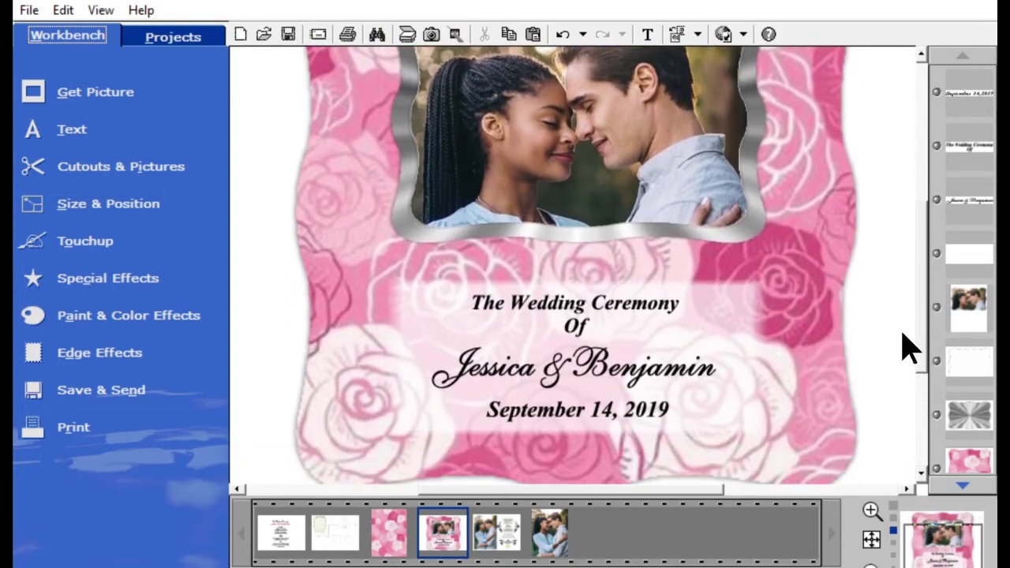
pyautogui.click(901, 529)
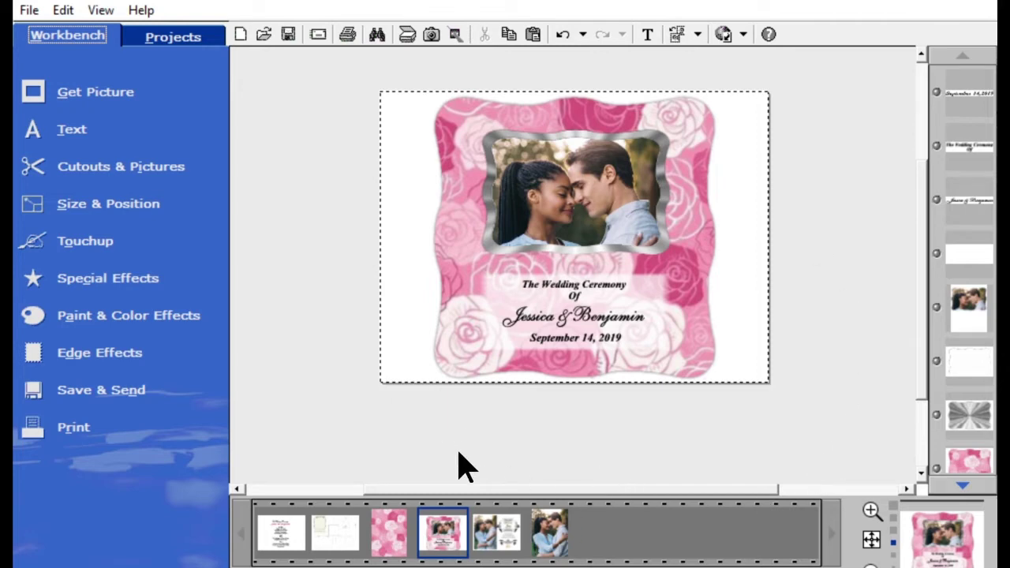
# - Start a square cutout of the picture and resize it to enclose the whole fan front design
pyautogui.click(110, 148)
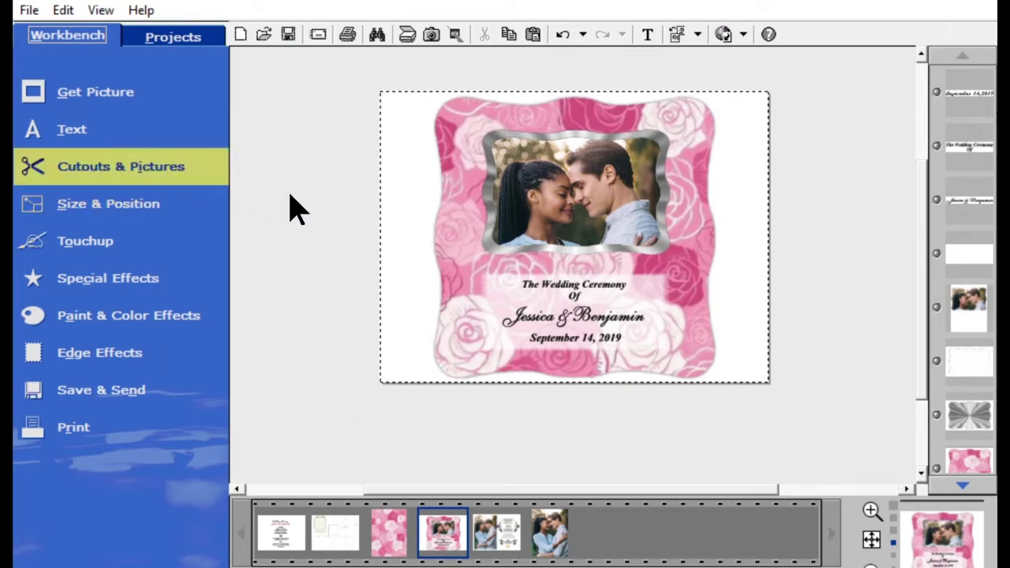
pyautogui.click(58, 204)
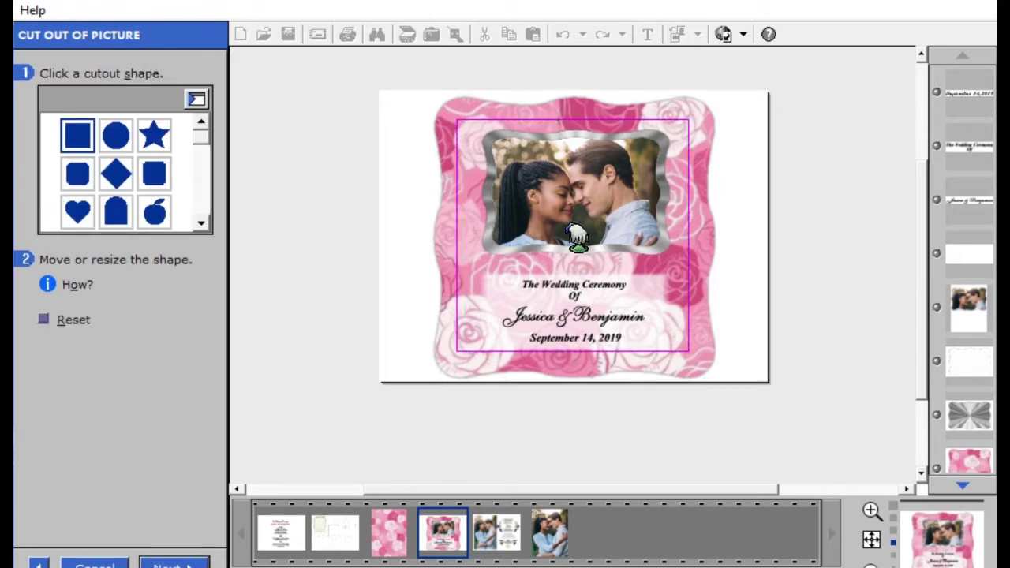
pyautogui.moveTo(558, 209); pyautogui.dragTo(556, 217)
pyautogui.moveTo(670, 212); pyautogui.dragTo(721, 208)
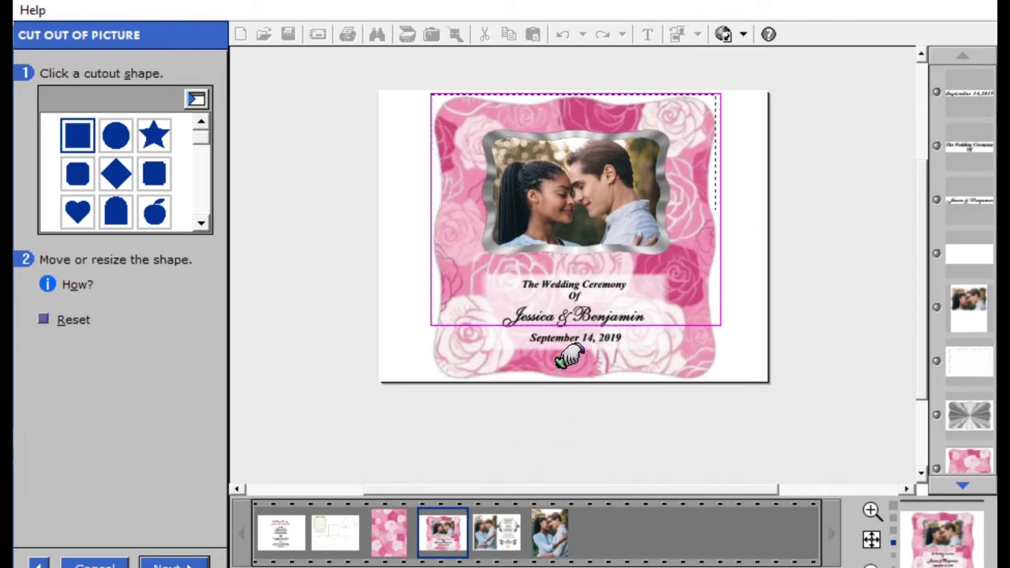
pyautogui.moveTo(573, 325); pyautogui.dragTo(555, 382)
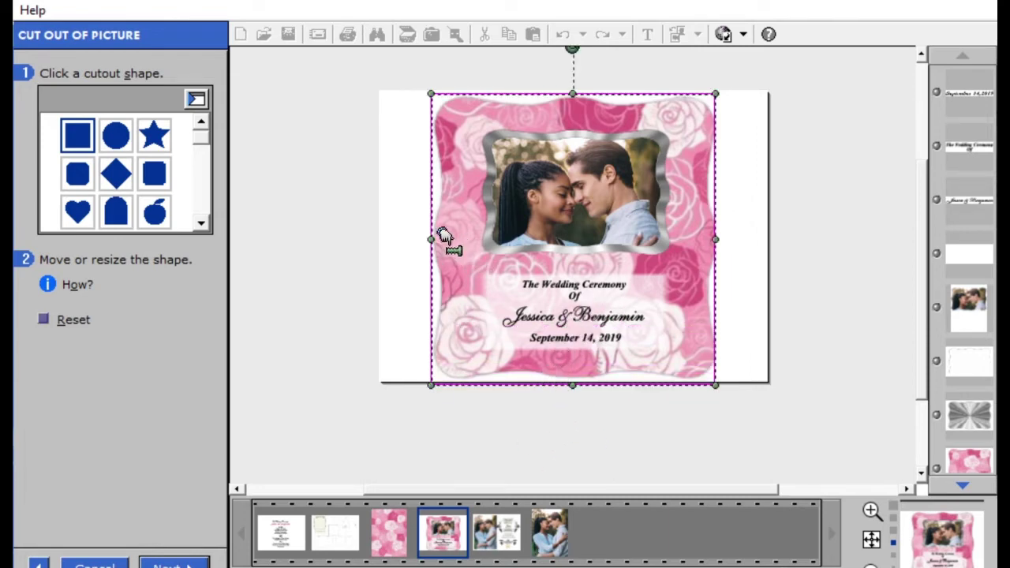
pyautogui.moveTo(443, 237); pyautogui.dragTo(444, 237)
pyautogui.moveTo(734, 232); pyautogui.dragTo(744, 235)
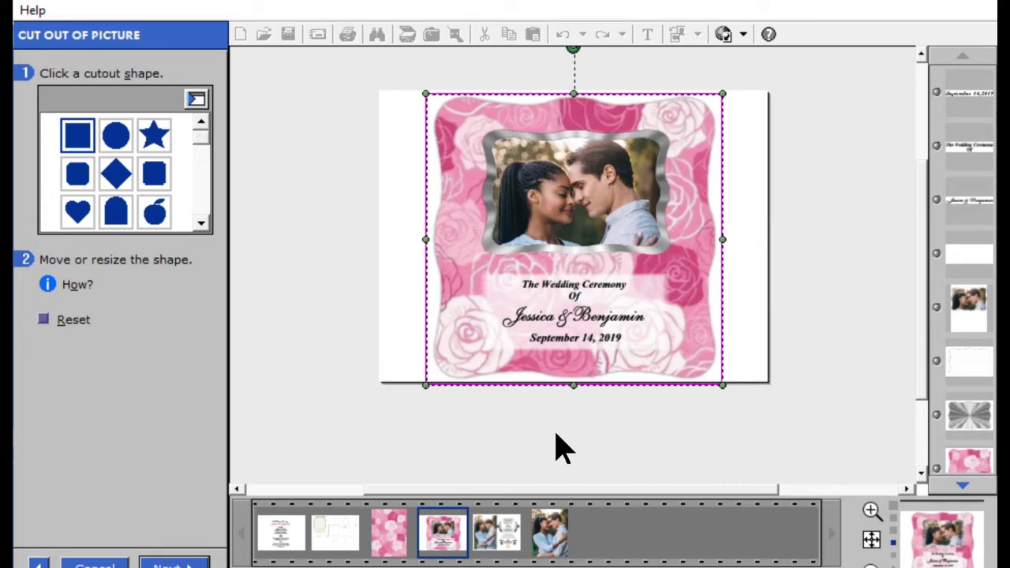
# - Finish the cutout within the current picture instead of its own picture, and fill it with solid white
pyautogui.click(187, 550)
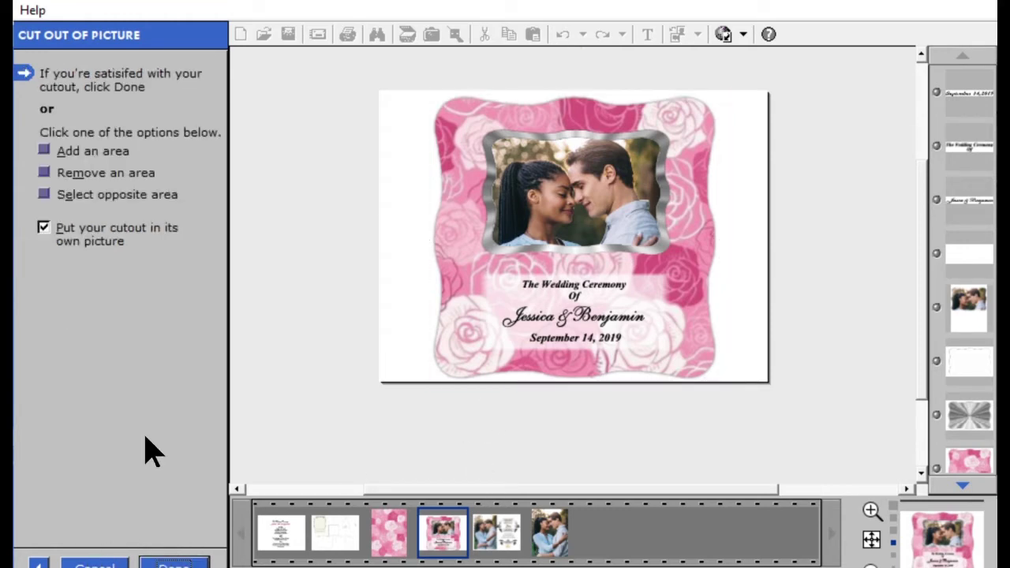
pyautogui.click(46, 216)
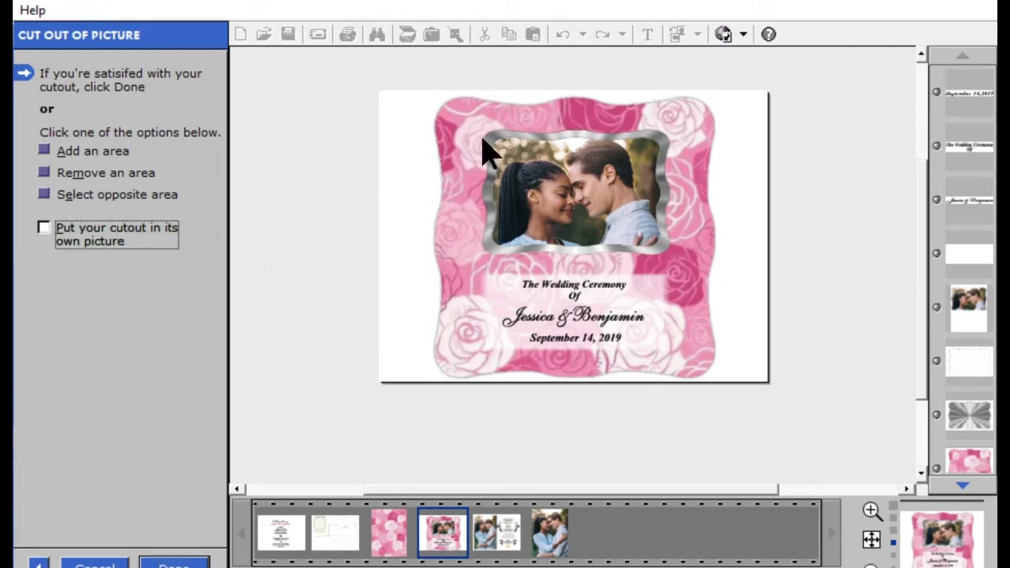
pyautogui.click(190, 559)
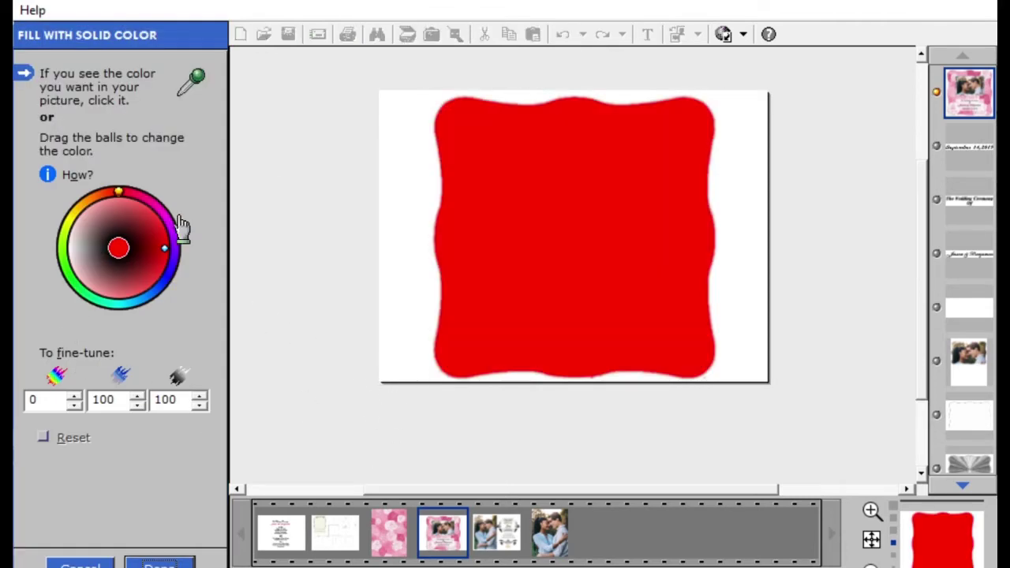
pyautogui.click(402, 117)
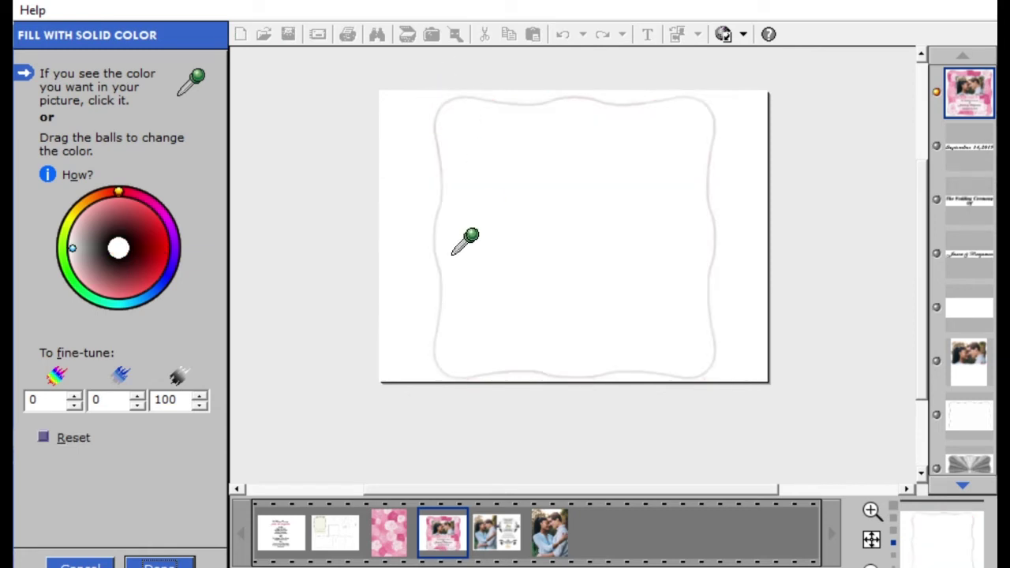
pyautogui.click(160, 562)
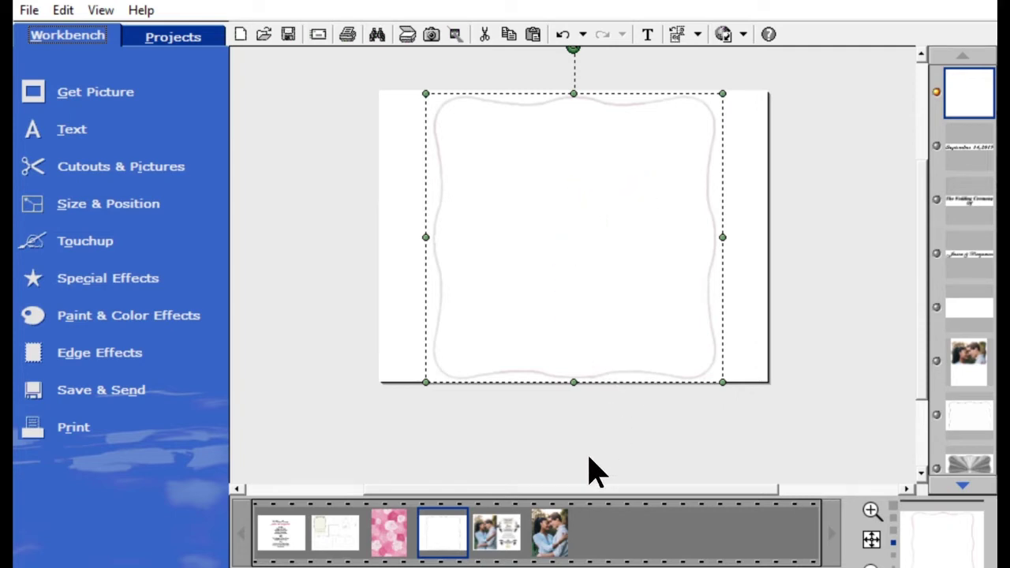
# - Add the open wedding ceremony program picture onto the white fan shape, enlarge it to nearly the shape's height and centre it
pyautogui.click(277, 539)
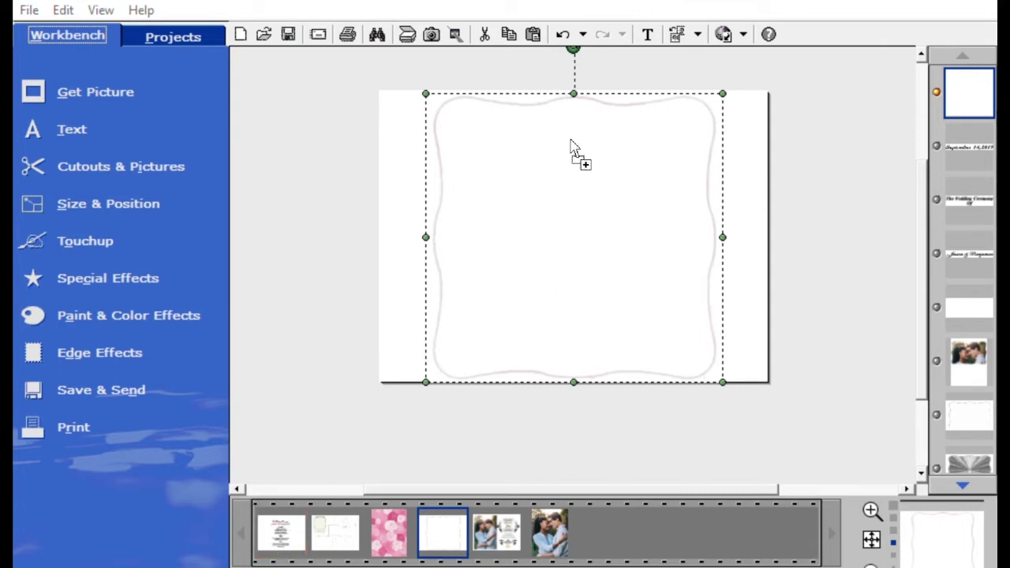
pyautogui.moveTo(573, 150); pyautogui.dragTo(588, 203)
pyautogui.moveTo(633, 265); pyautogui.dragTo(665, 369)
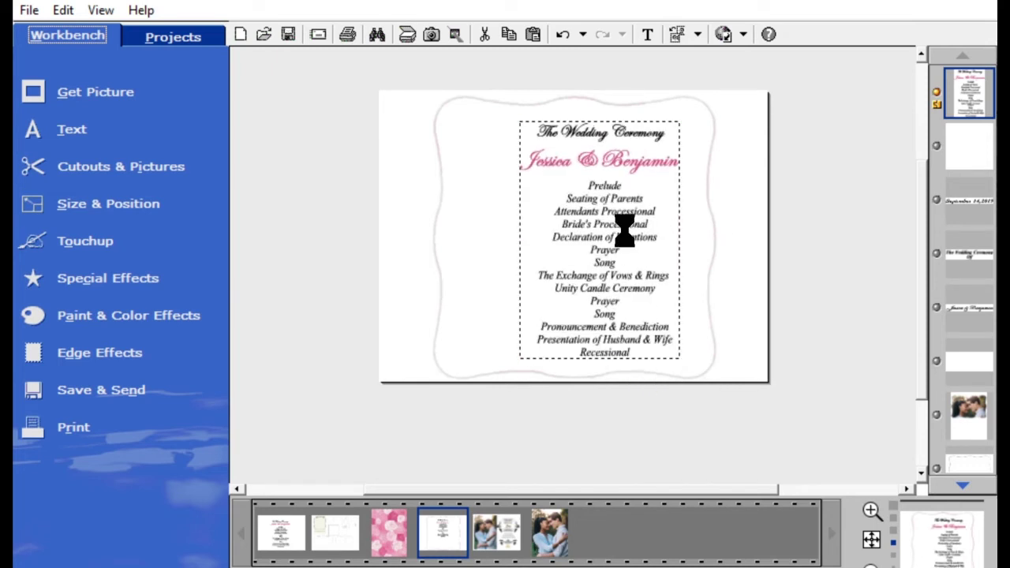
pyautogui.moveTo(620, 232); pyautogui.dragTo(591, 229)
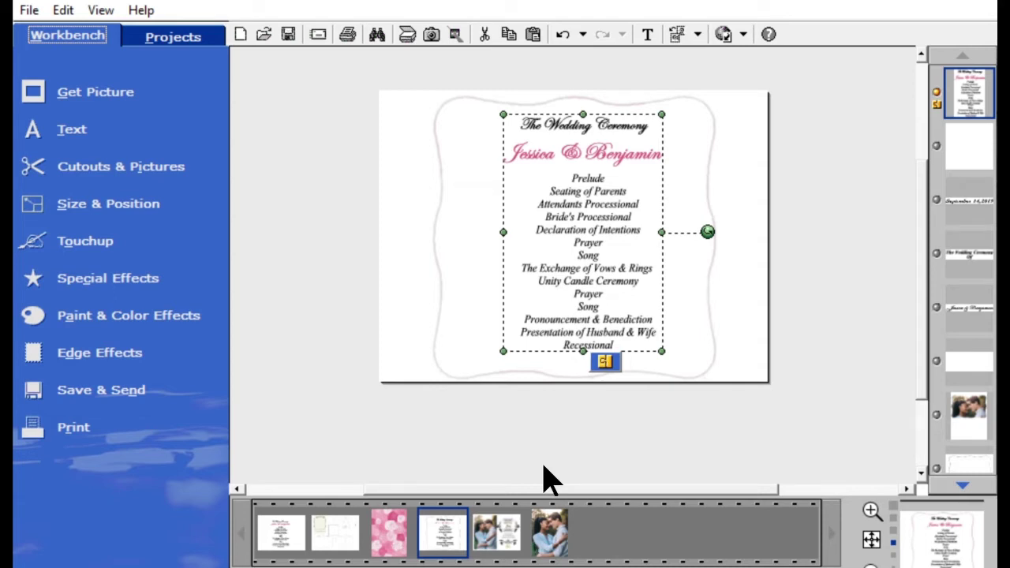
pyautogui.click(588, 236)
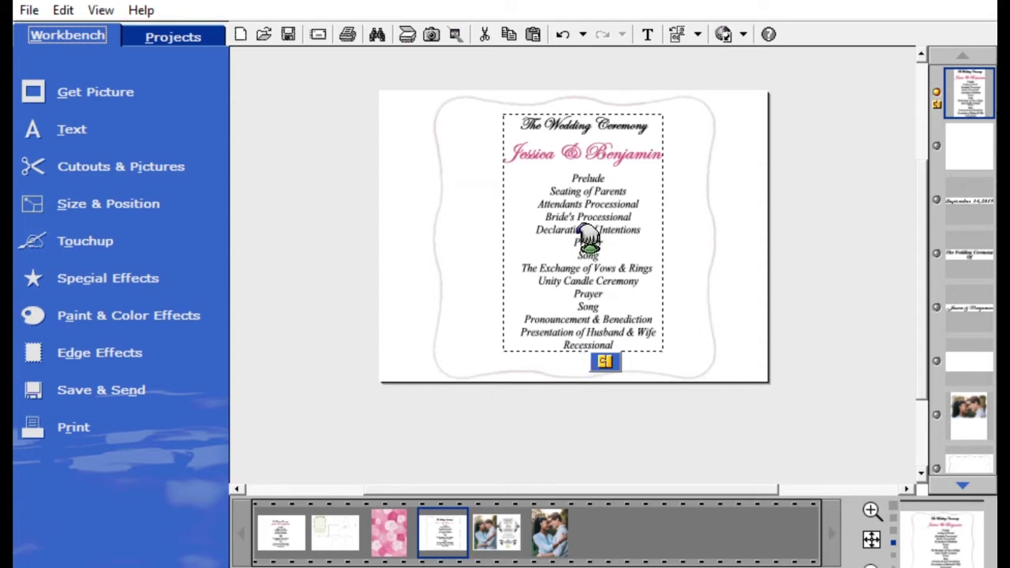
pyautogui.moveTo(588, 237)
pyautogui.mouseDown()
pyautogui.moveTo(555, 250)
pyautogui.moveTo(577, 228)
pyautogui.moveTo(586, 246)
pyautogui.moveTo(581, 235)
pyautogui.mouseUp()
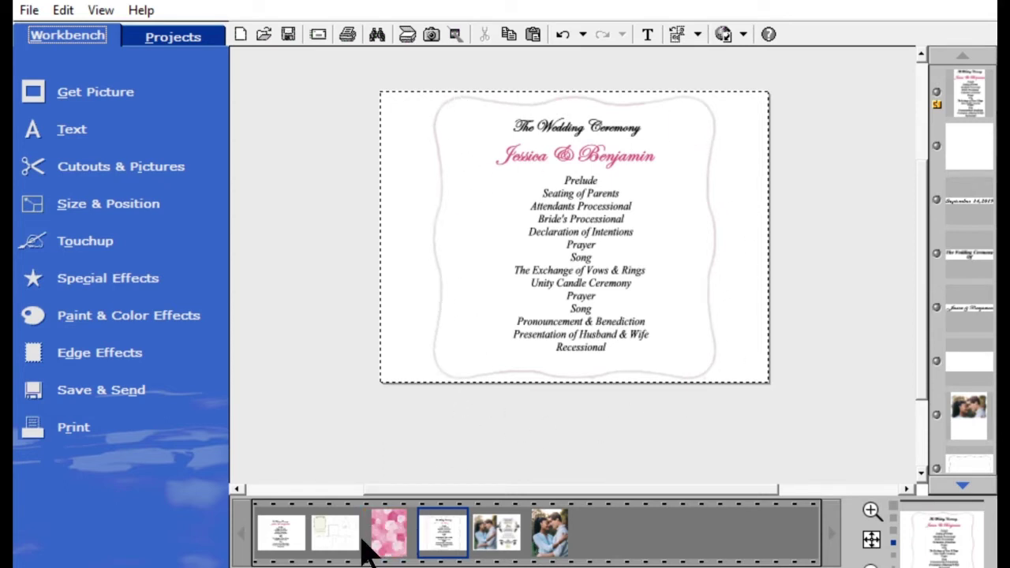
# - Add a white square behind the ceremony program and enlarge it to cover the whole fan outline
pyautogui.click(147, 156)
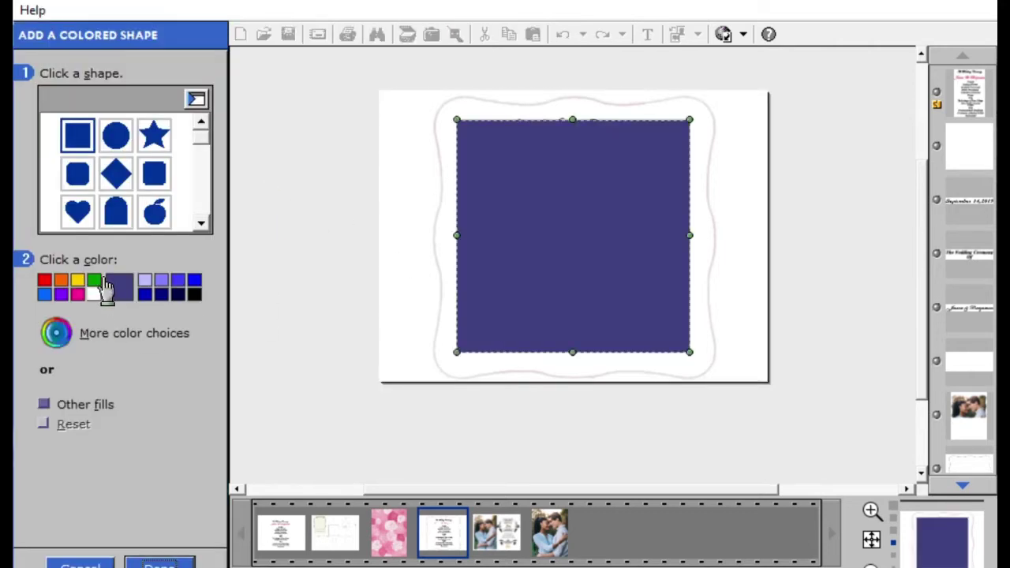
pyautogui.click(100, 292)
pyautogui.click(160, 562)
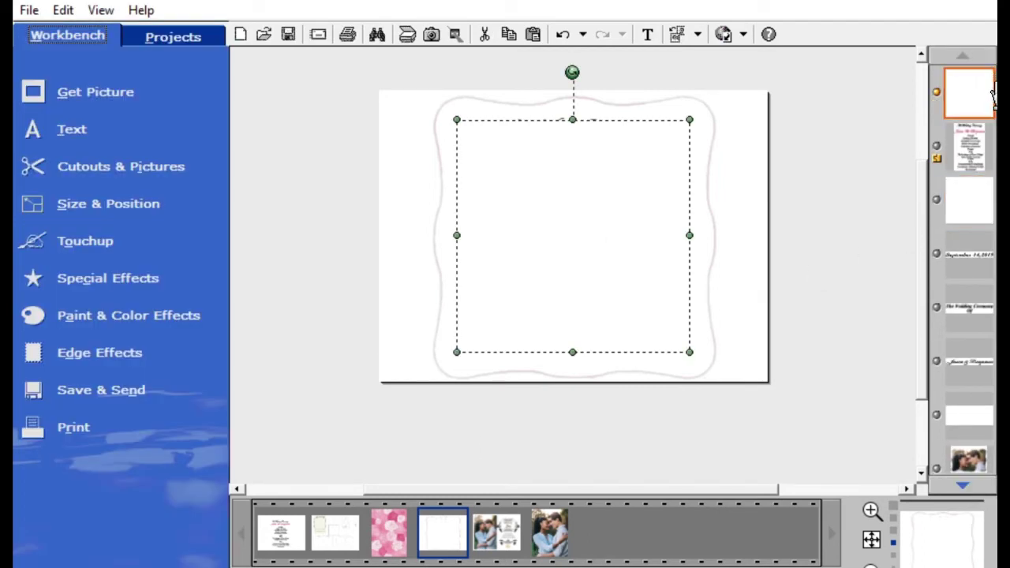
pyautogui.moveTo(992, 94); pyautogui.dragTo(993, 166)
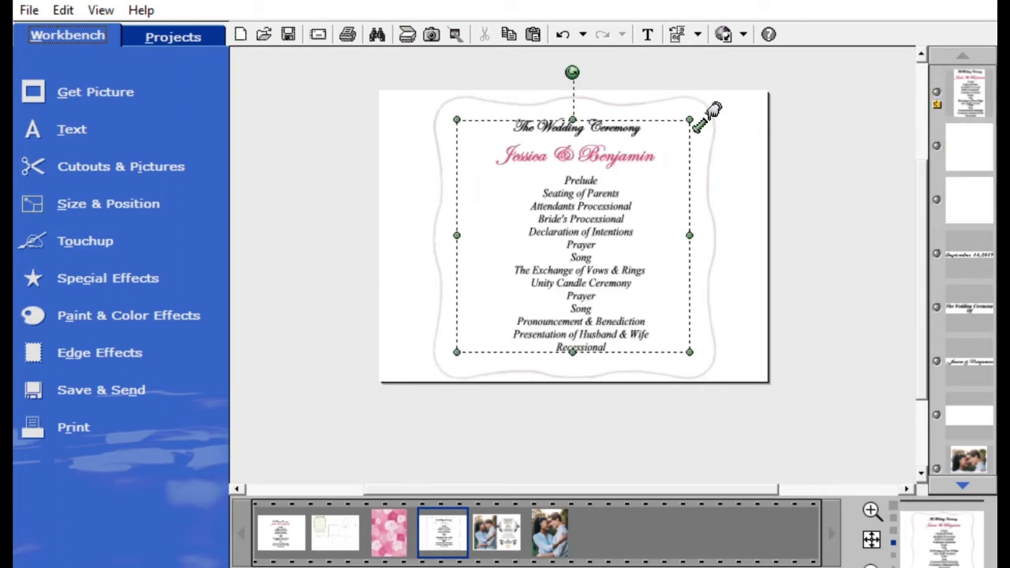
pyautogui.moveTo(691, 120); pyautogui.dragTo(728, 82)
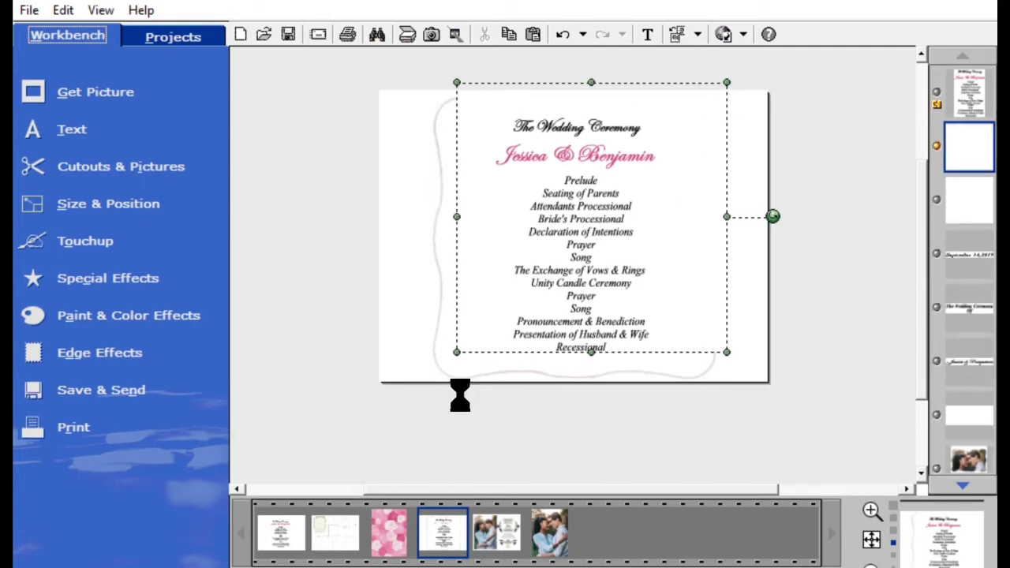
pyautogui.click(460, 361)
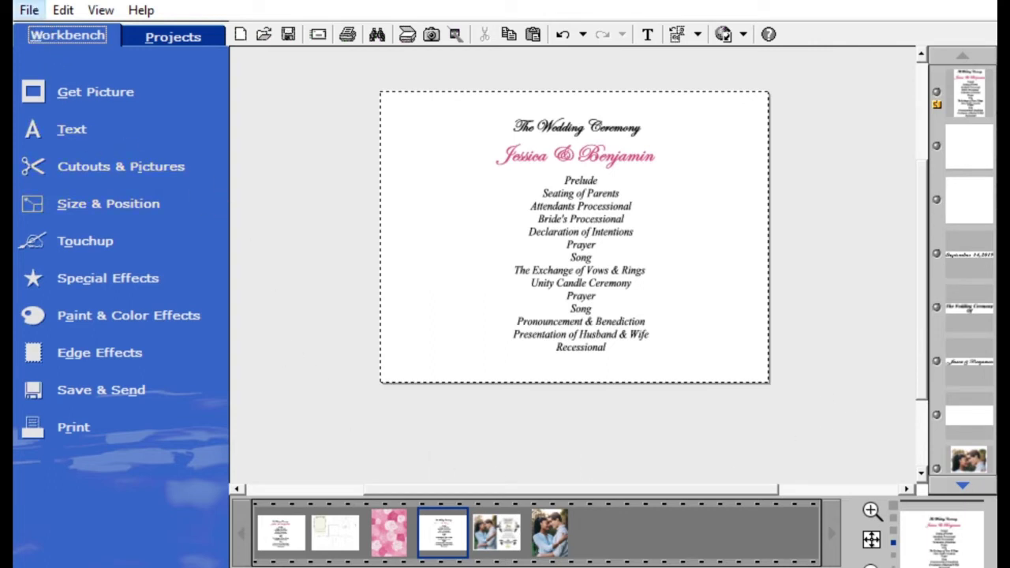
# - Save the design to the Desktop in Picture It! Format with the name "Wedding Fan"
pyautogui.click(105, 146)
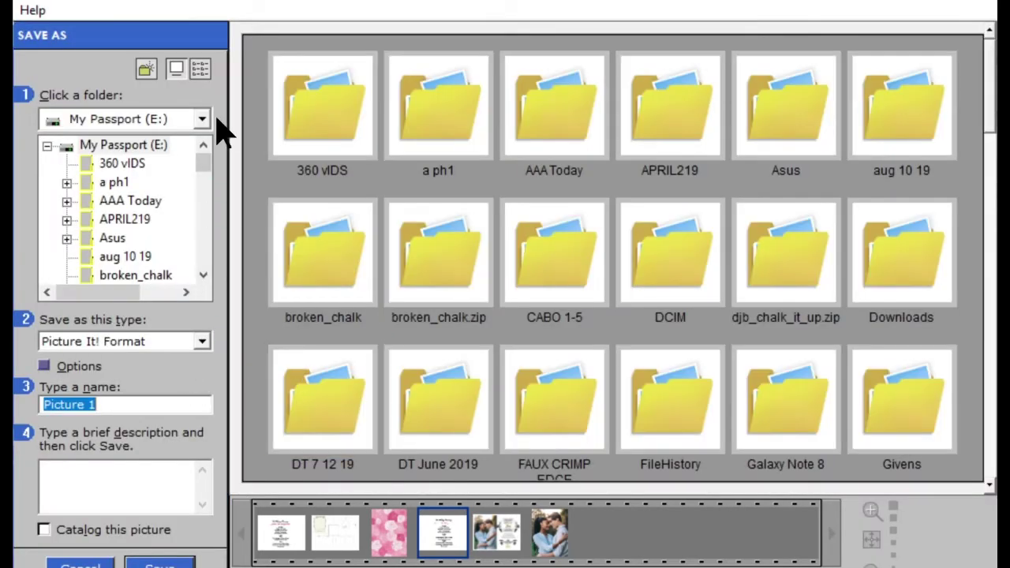
pyautogui.click(202, 119)
pyautogui.click(157, 147)
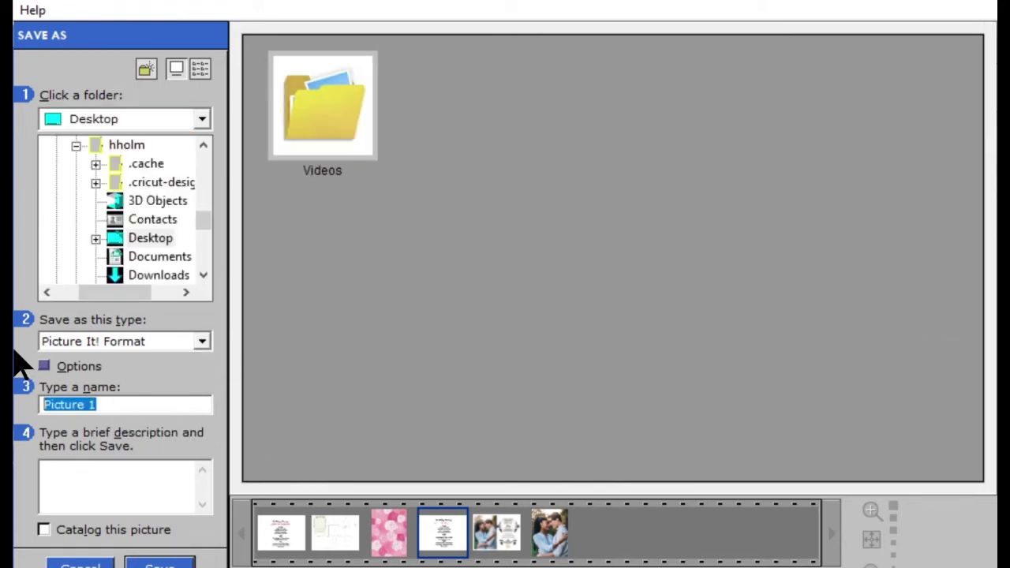
pyautogui.write('We')
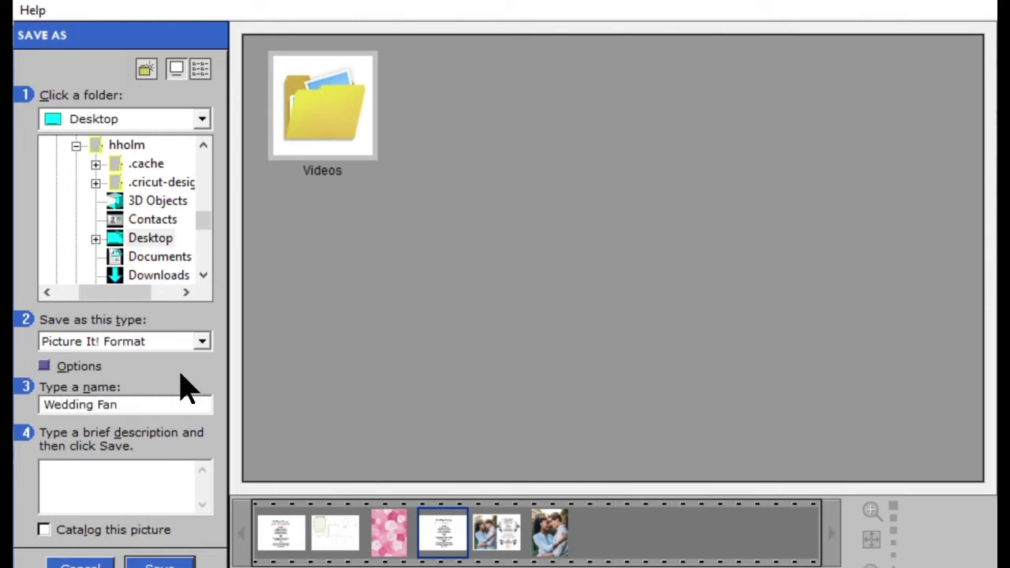
pyautogui.write('dding Fan')
pyautogui.moveTo(203, 407); pyautogui.dragTo(23, 440)
pyautogui.press('BackSpace')
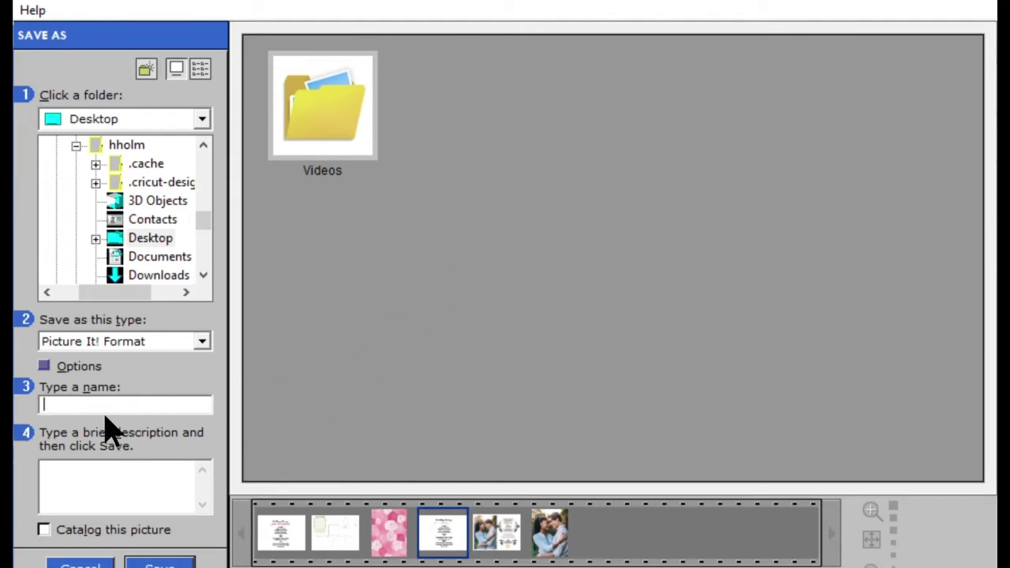
pyautogui.write('Wedding Fan')
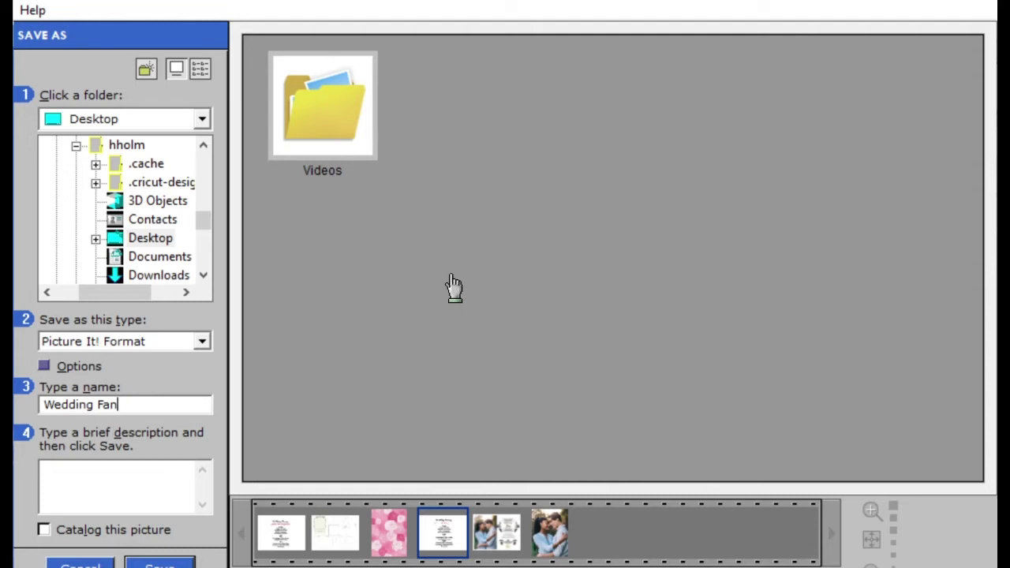
pyautogui.click(177, 561)
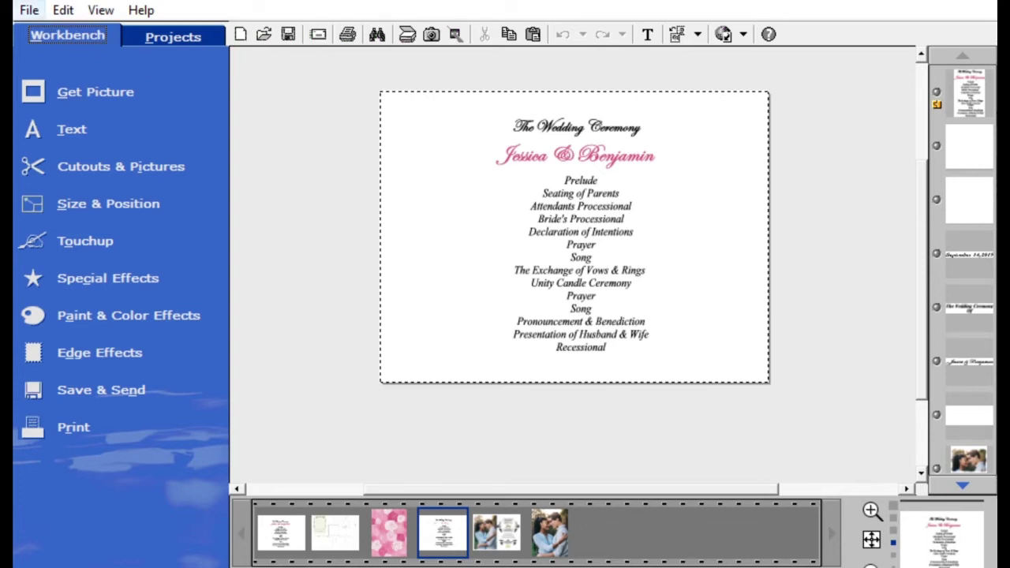
# - Save a copy to the Desktop in JPEG File Interchange Format with the name "Wedding Fan Bj"
pyautogui.click(84, 133)
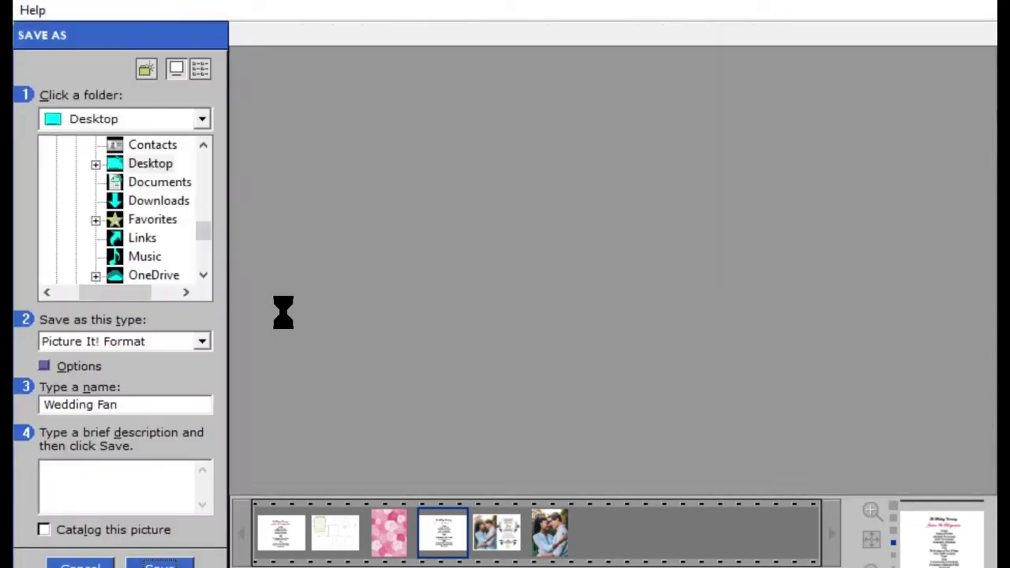
pyautogui.click(209, 324)
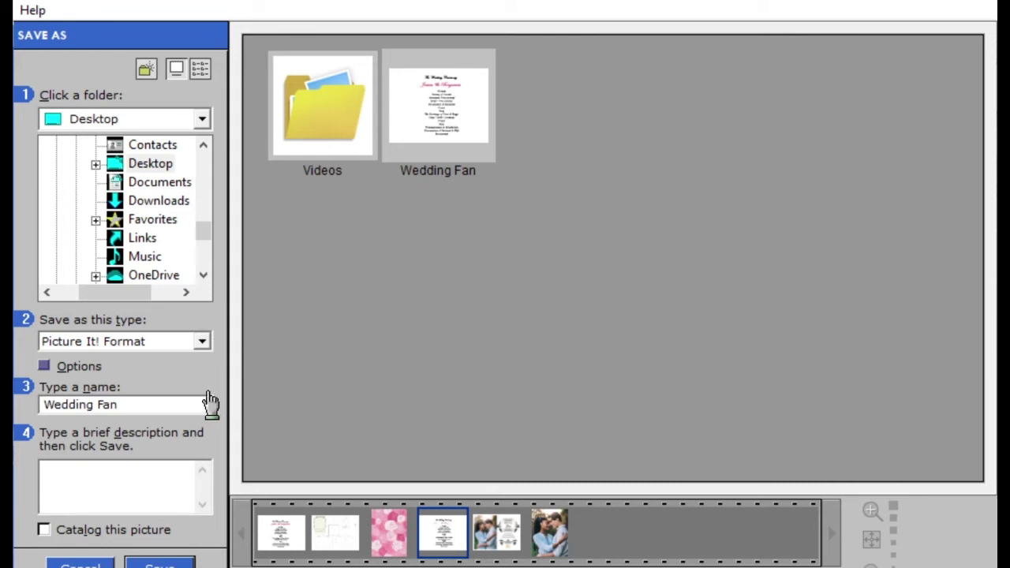
pyautogui.press('Down')
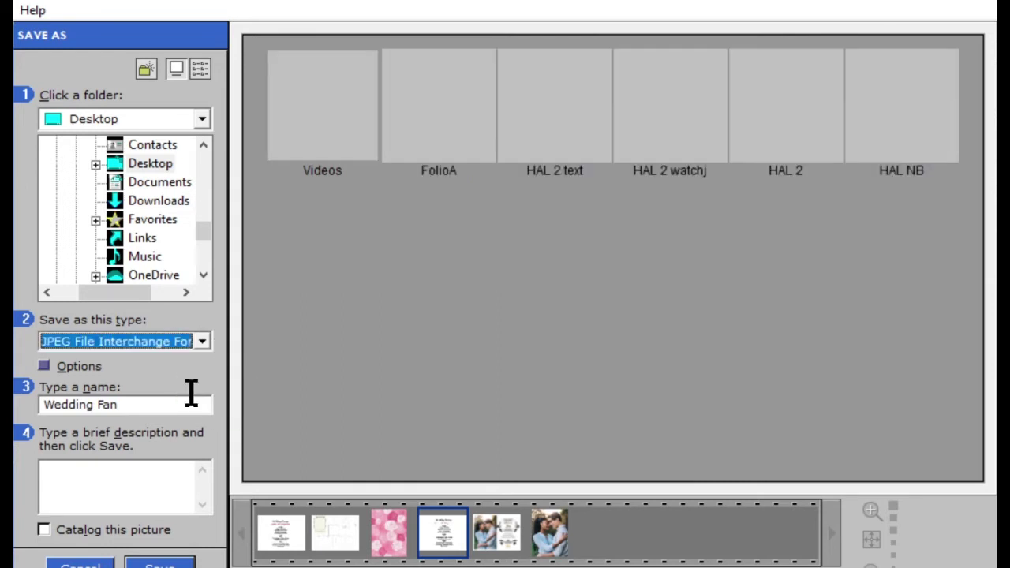
pyautogui.click(161, 400)
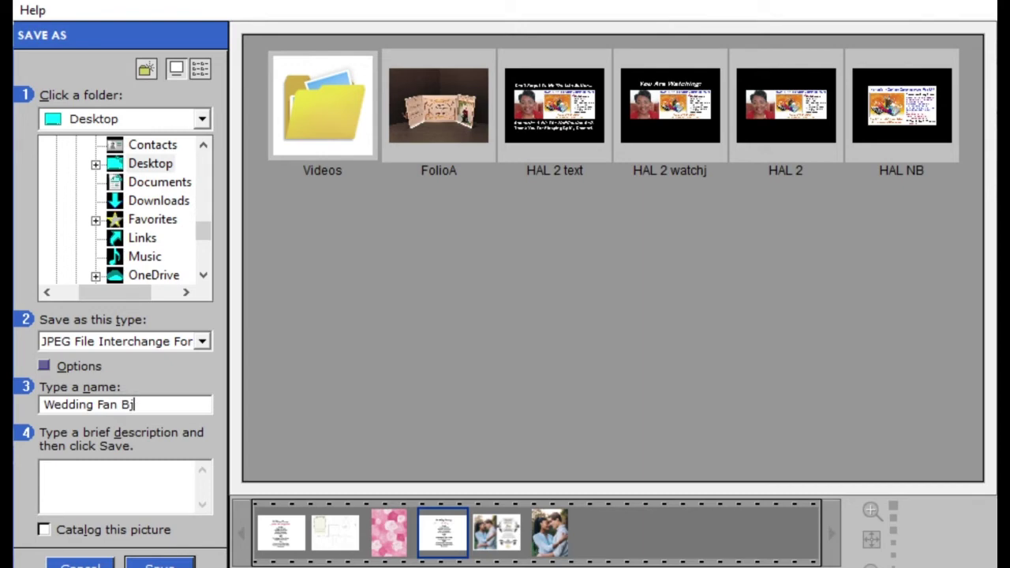
pyautogui.click(165, 559)
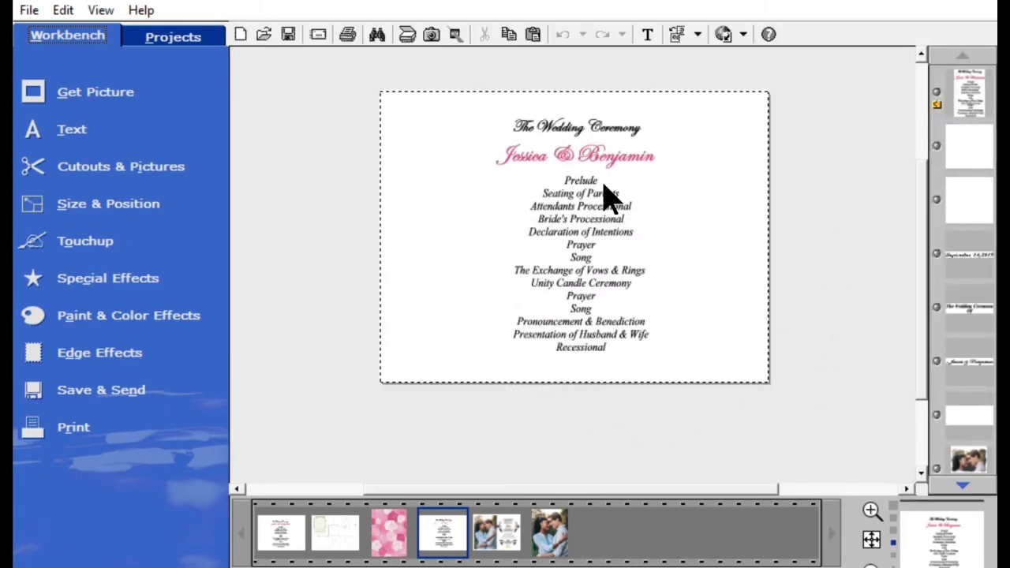
# - Group the ceremony program with the white square and the white fan cutout beneath it
pyautogui.click(608, 225)
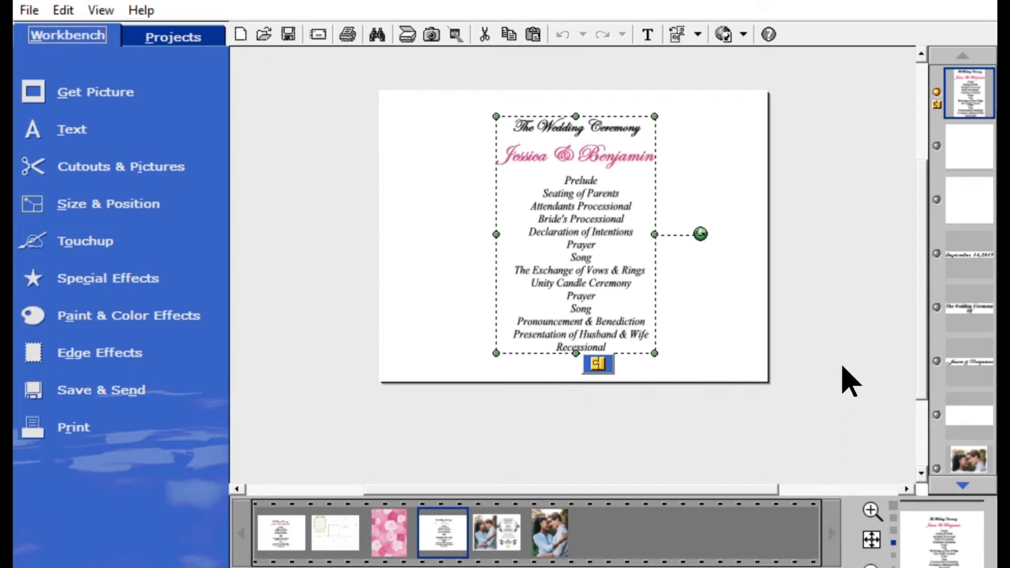
pyautogui.keyDown('shift'); pyautogui.click(730, 291); pyautogui.keyUp('shift')
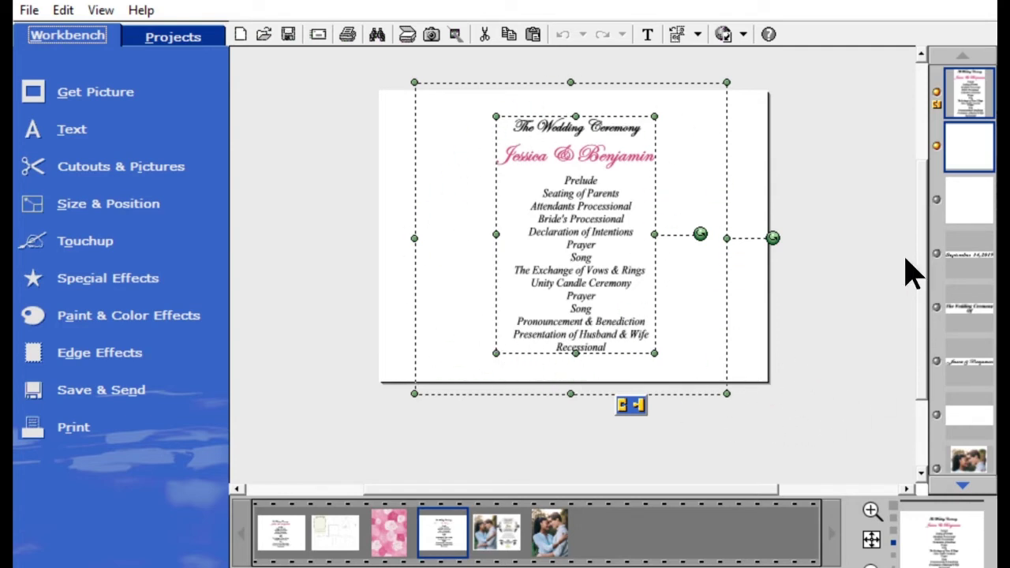
pyautogui.click(979, 199)
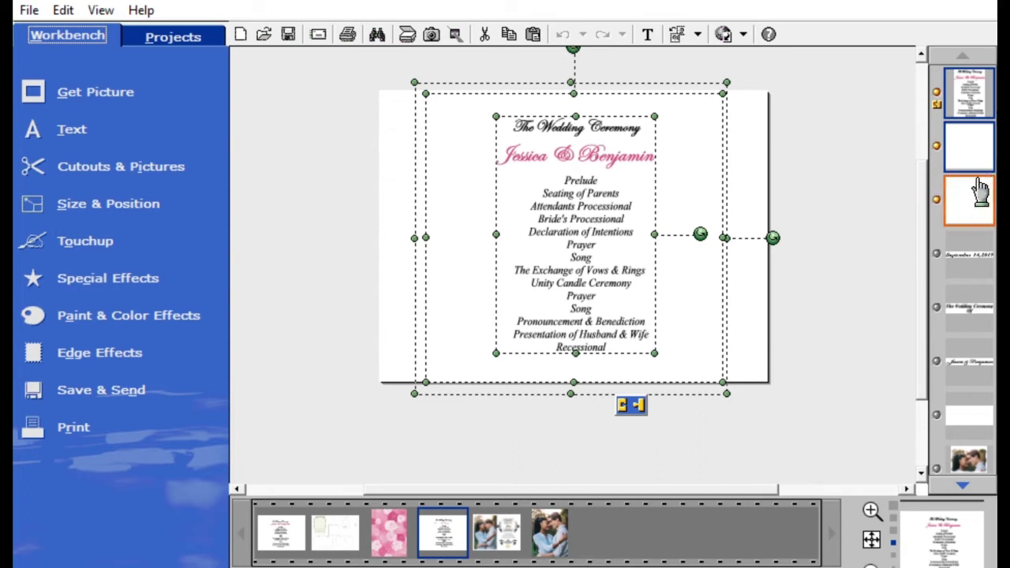
pyautogui.click(630, 397)
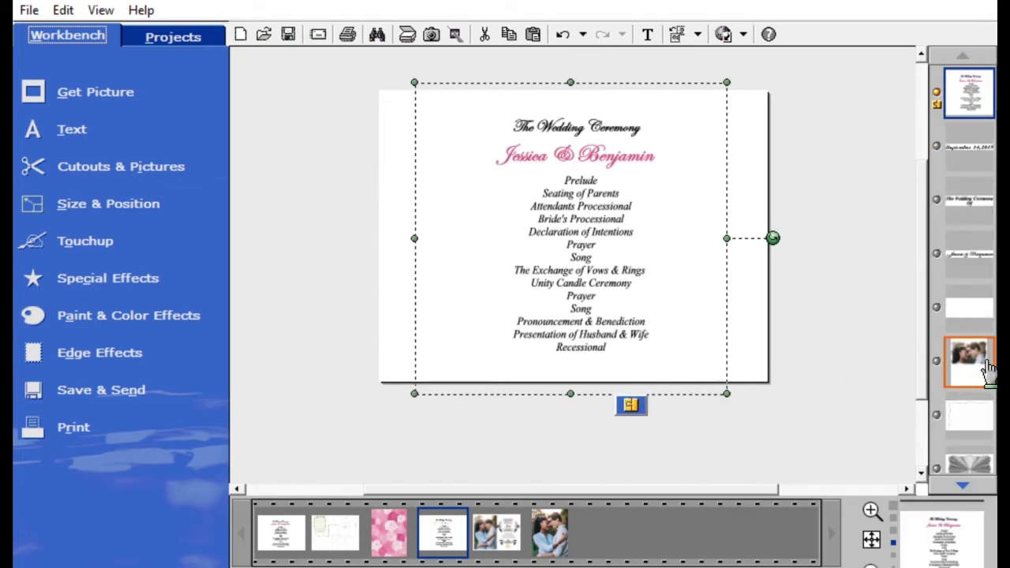
# - Move the grouped ceremony program to the back of the object stack, behind the pink rose fan front
pyautogui.click(964, 483)
pyautogui.click(964, 483)
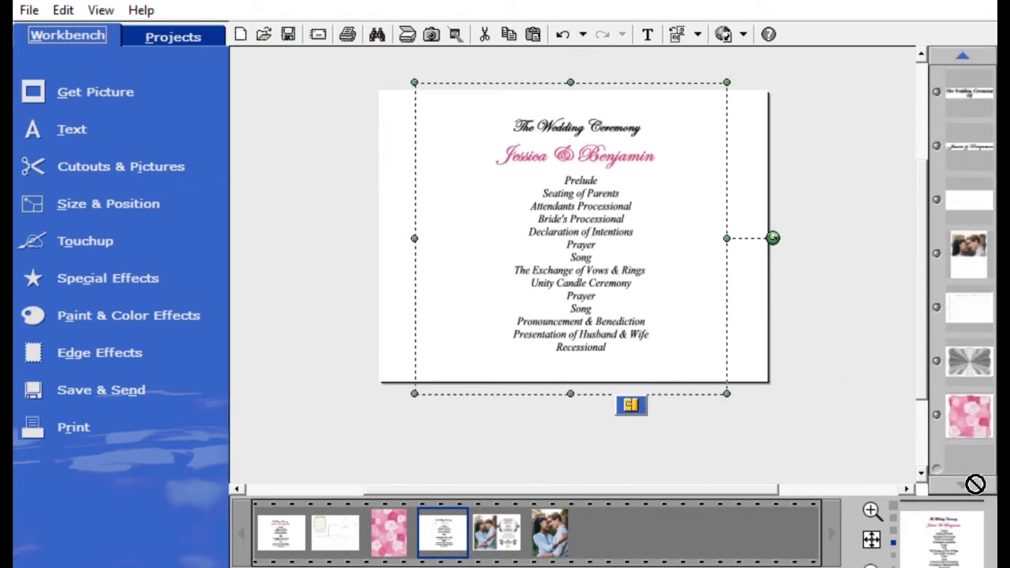
pyautogui.moveTo(976, 484); pyautogui.dragTo(978, 449)
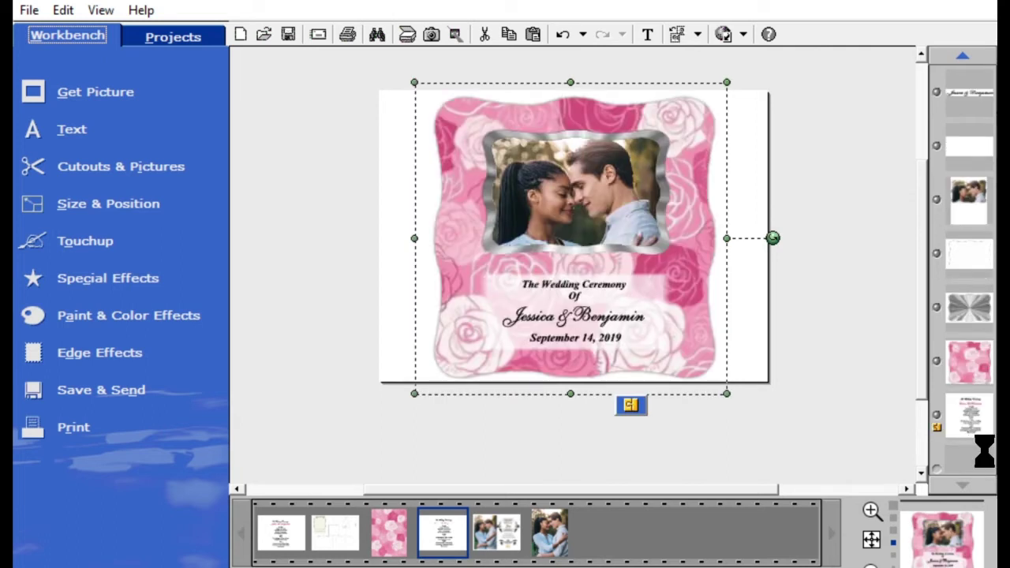
pyautogui.click(872, 387)
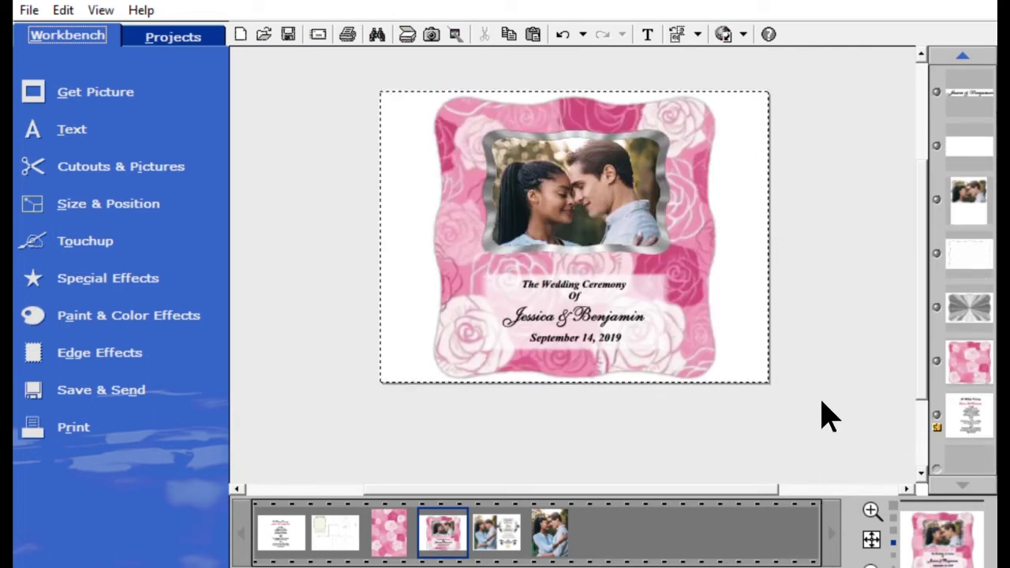
# - Group the couple's photo with the silver frame around it on the fan front
pyautogui.scroll(1, 856, 399)
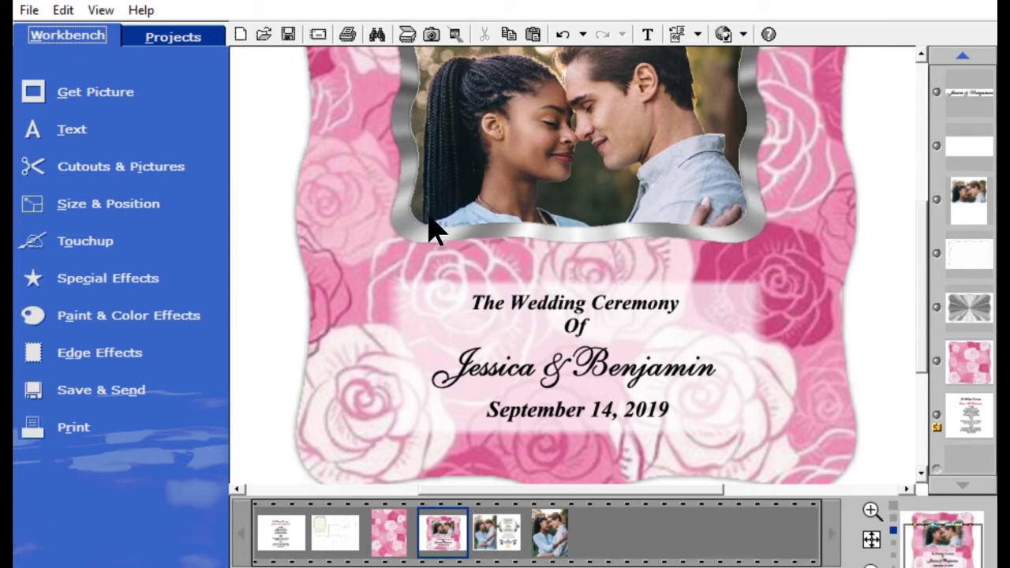
pyautogui.moveTo(925, 326); pyautogui.dragTo(912, 271)
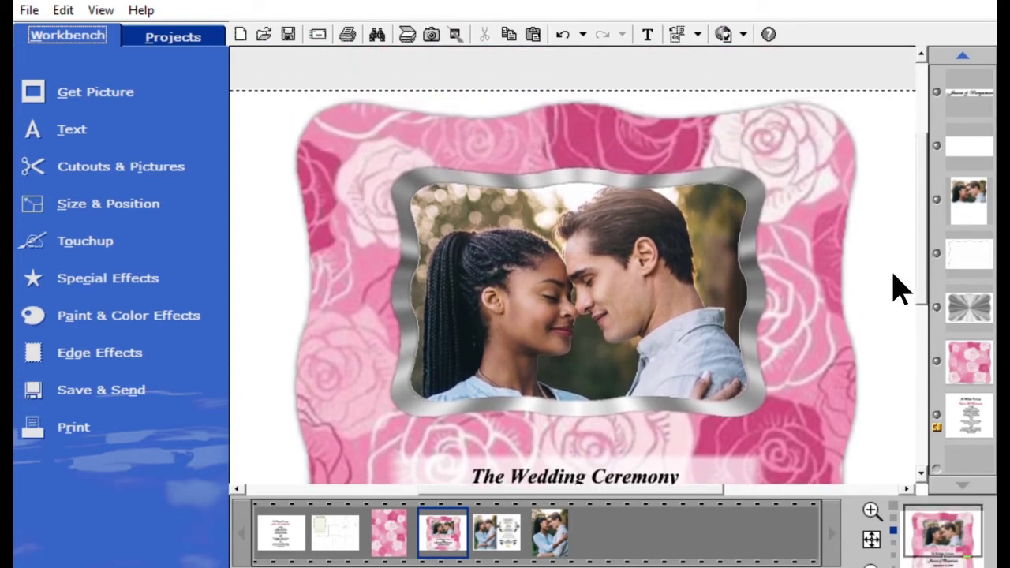
pyautogui.click(971, 177)
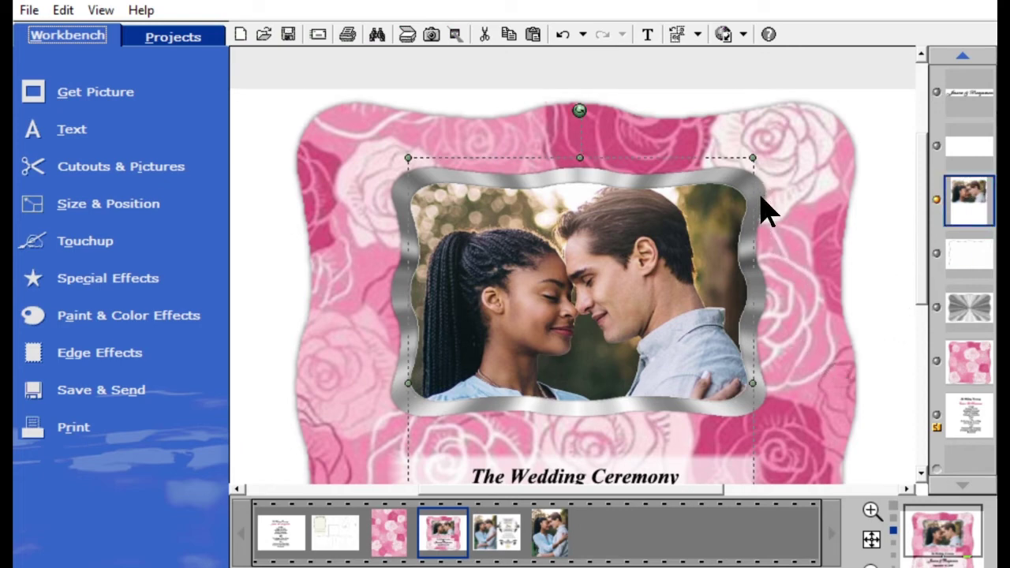
pyautogui.keyDown('shift'); pyautogui.click(766, 398); pyautogui.keyUp('shift')
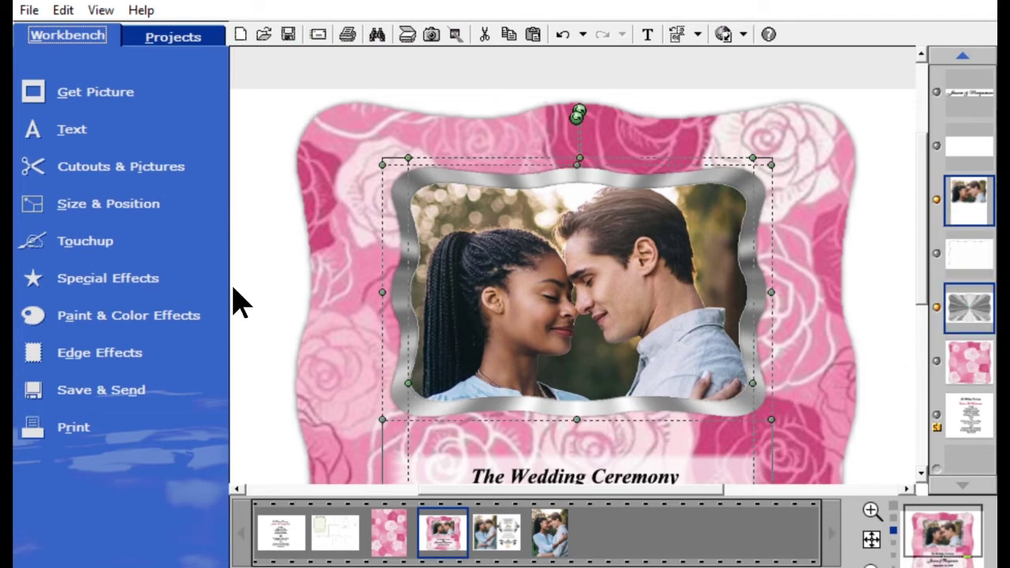
pyautogui.moveTo(921, 234); pyautogui.dragTo(922, 322)
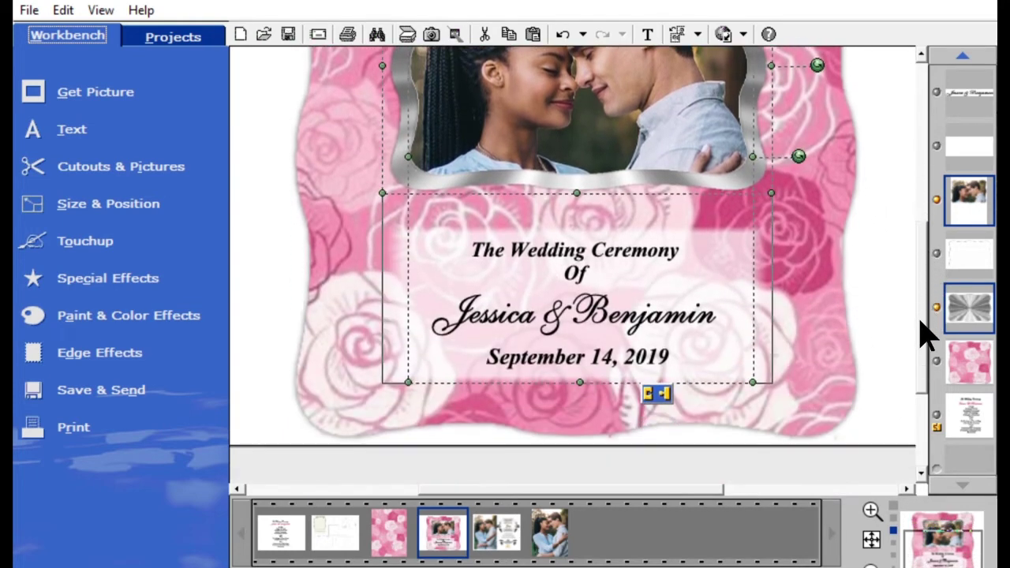
pyautogui.click(650, 393)
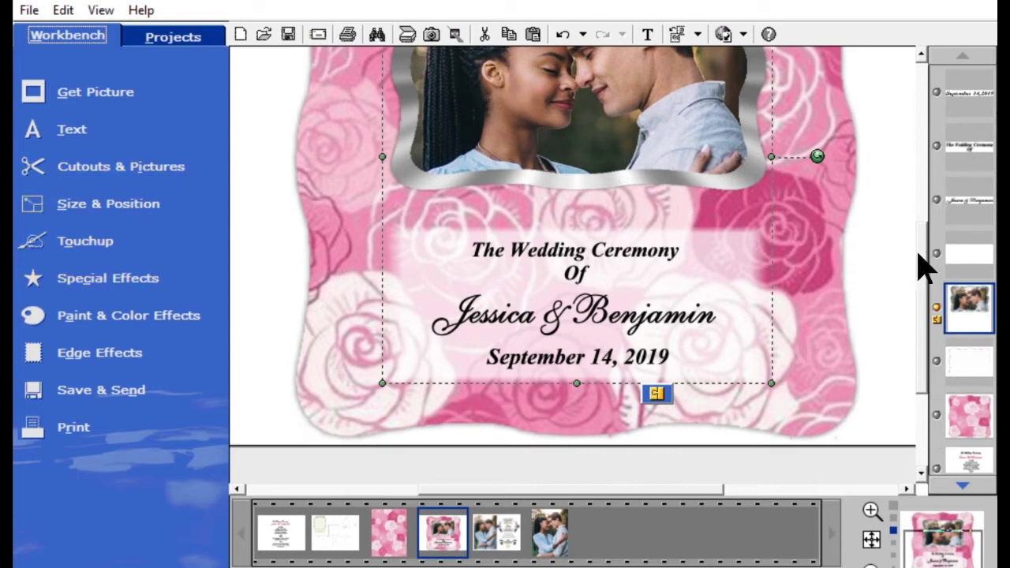
# - Add a Soft shadow to the grouped photo and silver frame, and enlarge the shadow slightly
pyautogui.moveTo(920, 249); pyautogui.dragTo(895, 150)
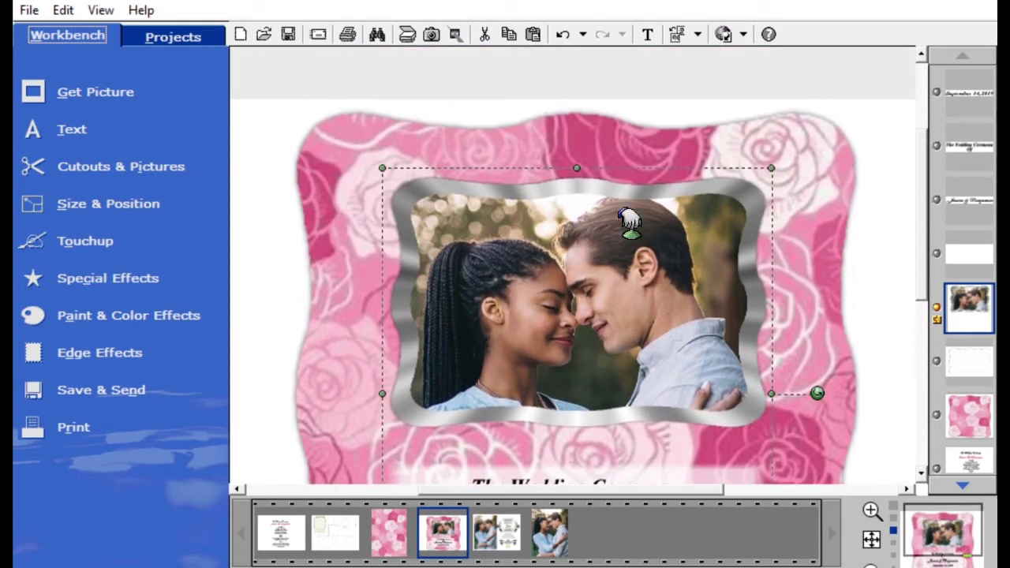
pyautogui.click(108, 277)
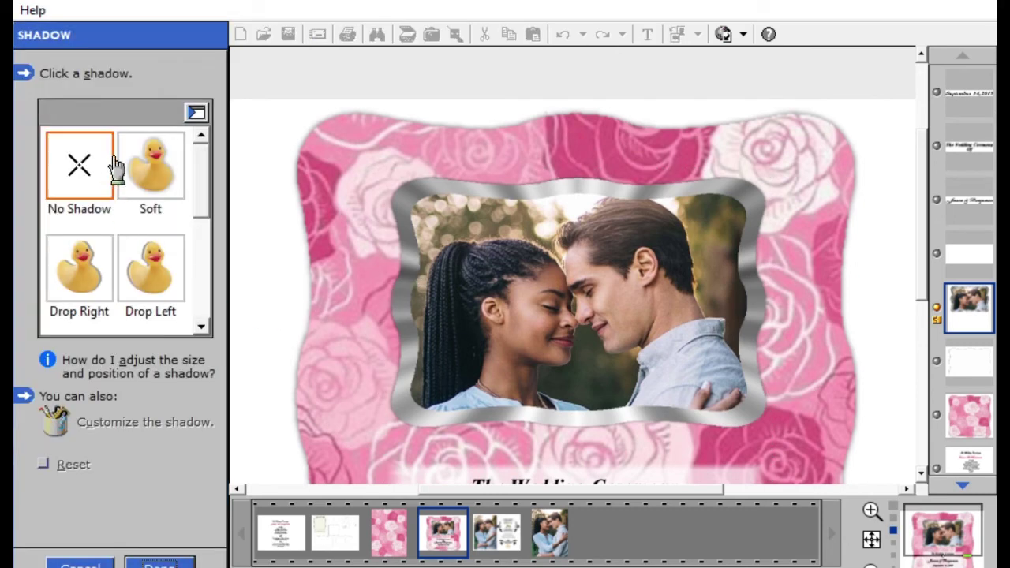
pyautogui.click(172, 158)
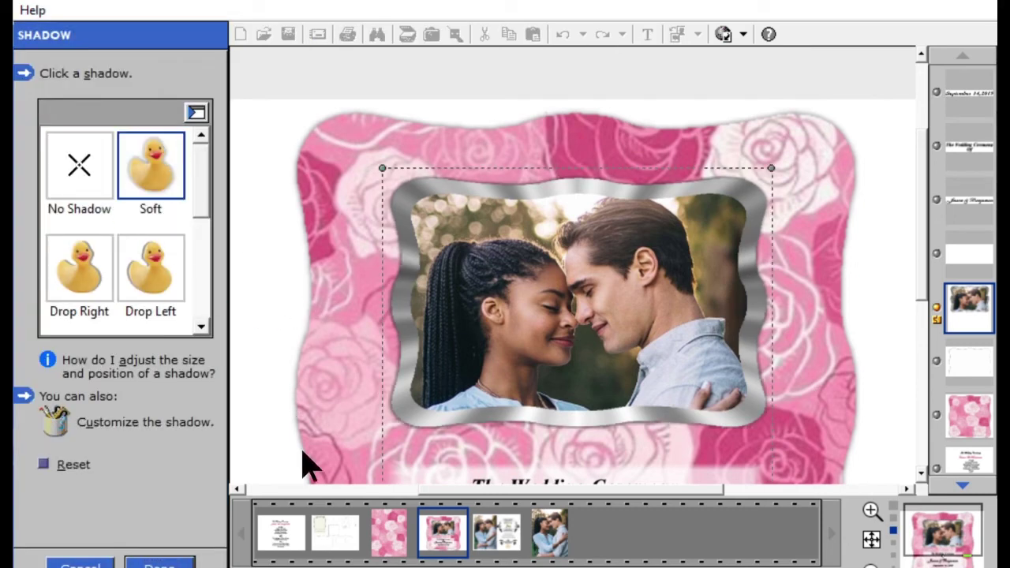
pyautogui.click(784, 163)
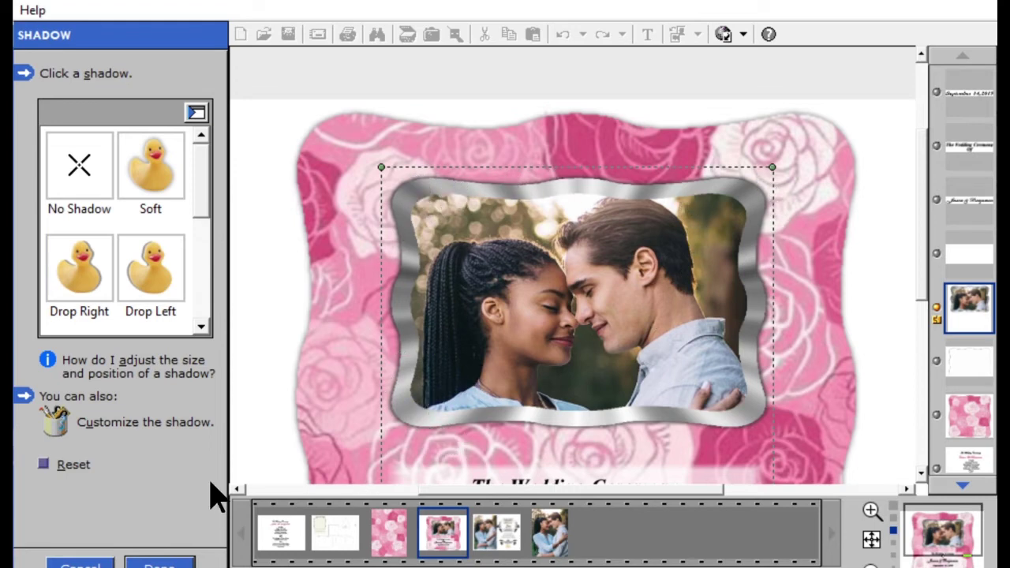
pyautogui.click(161, 559)
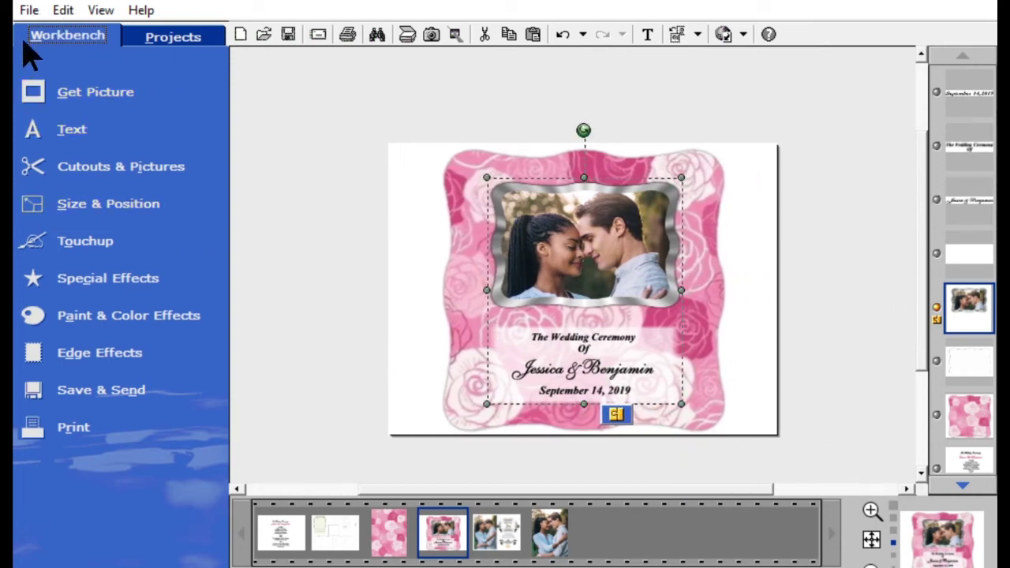
# - Save a copy of the fan front to the Desktop in JPEG File Interchange Format with the name "Wedding Fan Fj"
pyautogui.click(107, 162)
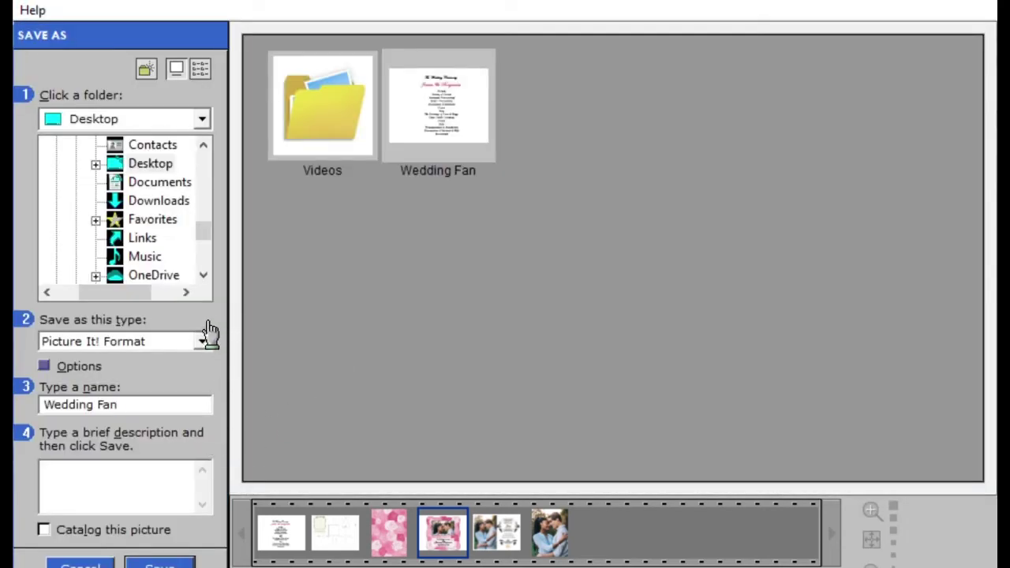
pyautogui.click(192, 394)
pyautogui.click(149, 405)
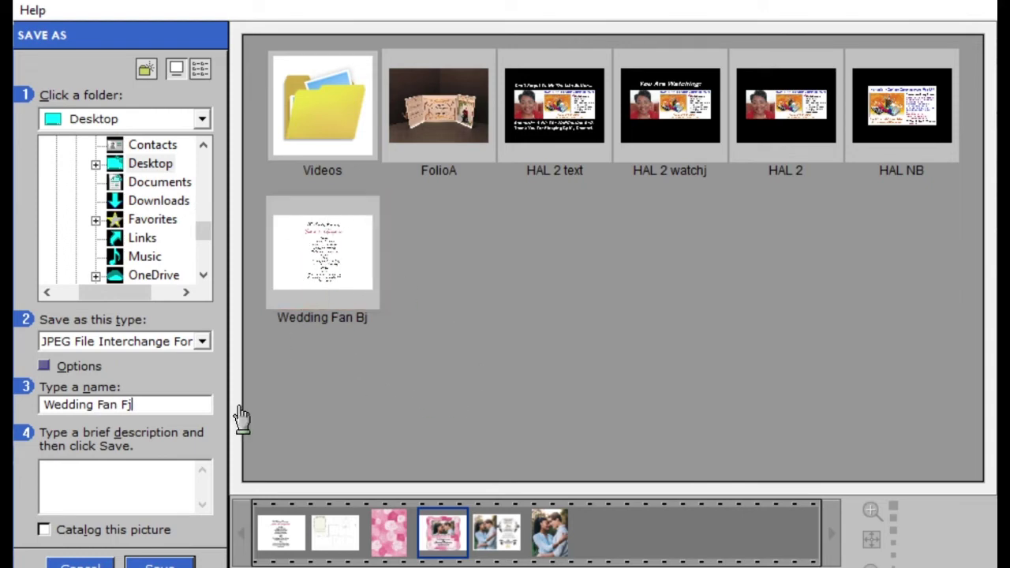
pyautogui.click(155, 563)
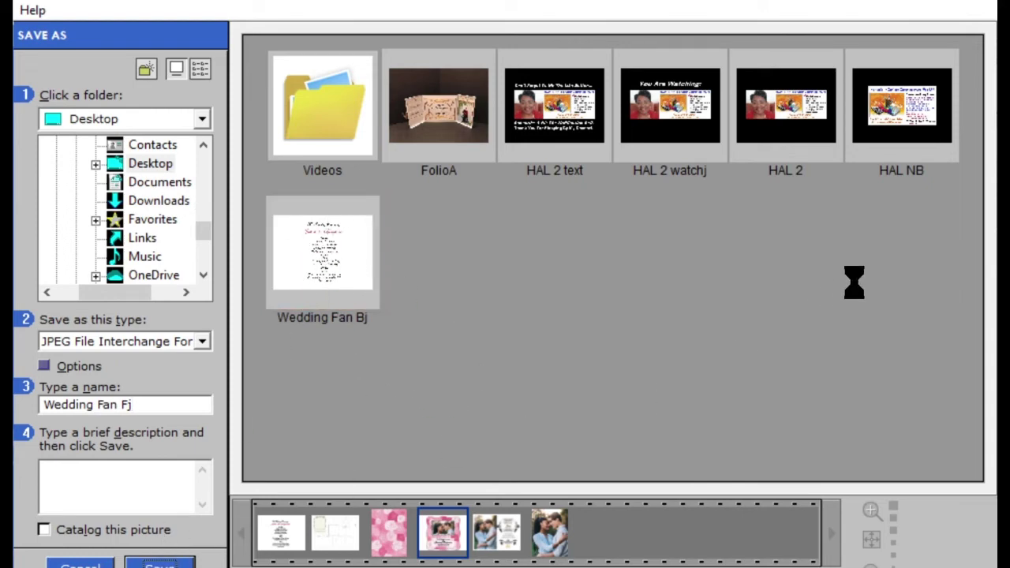